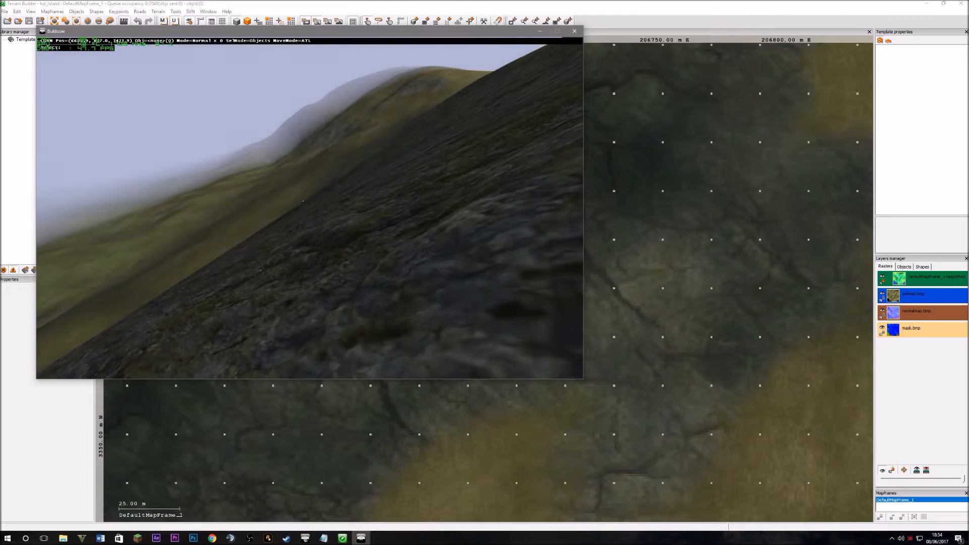
# Step: Fly the Buldozer camera over the rocky slope into the grassy valley to survey the terrain
pyautogui.press('w')
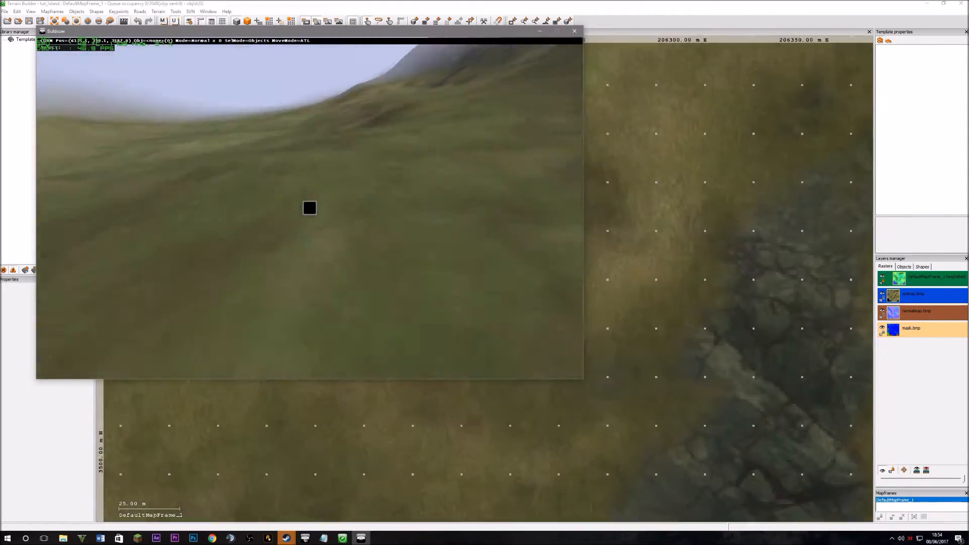
pyautogui.press('w')
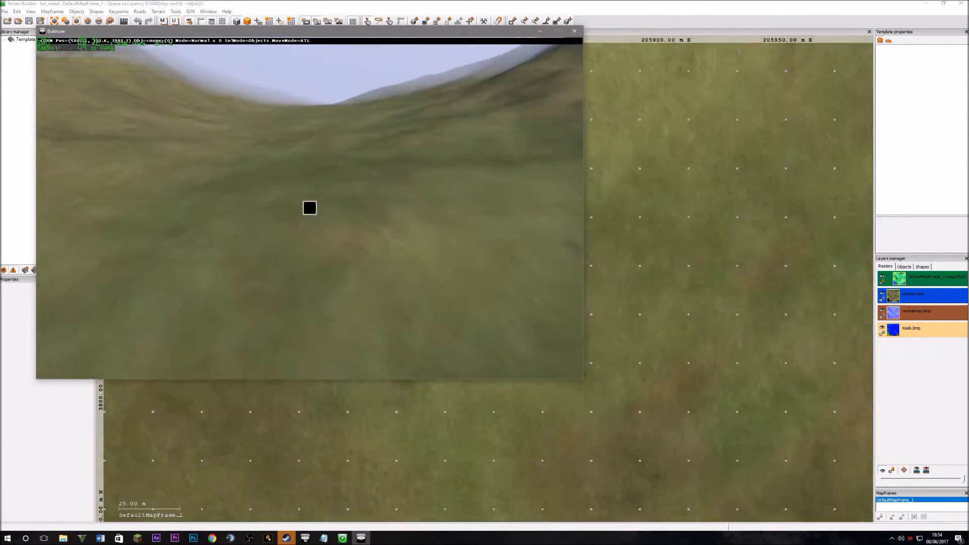
pyautogui.press('w')
pyautogui.press('w')
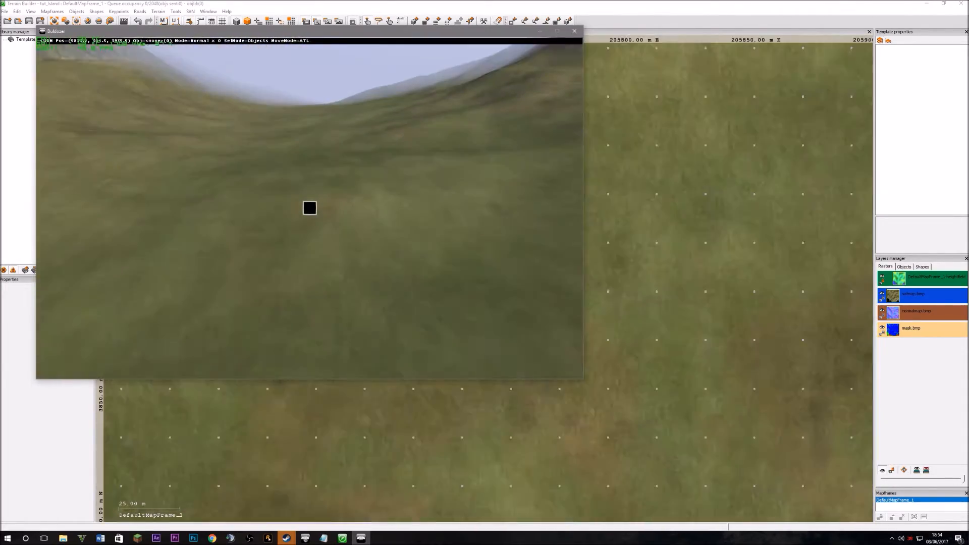
pyautogui.press('w')
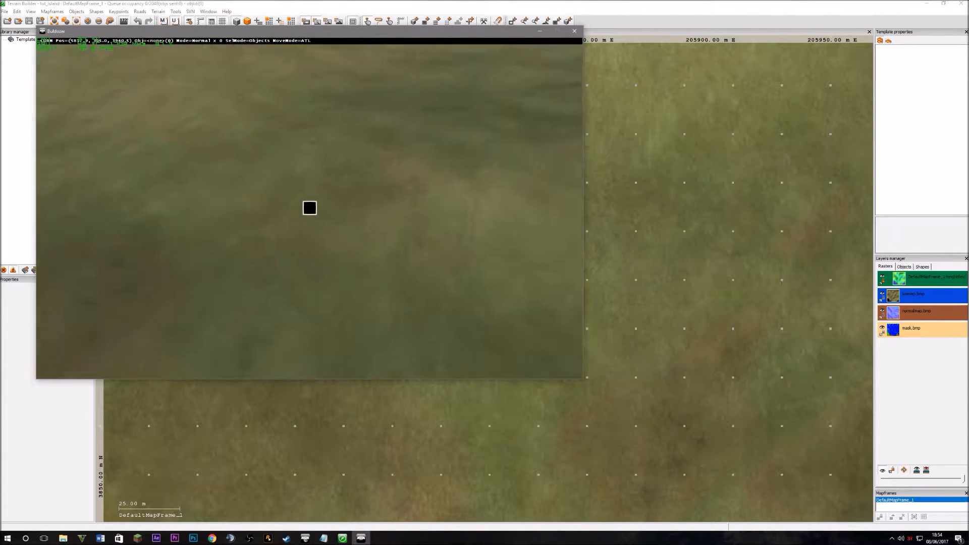
pyautogui.press('w')
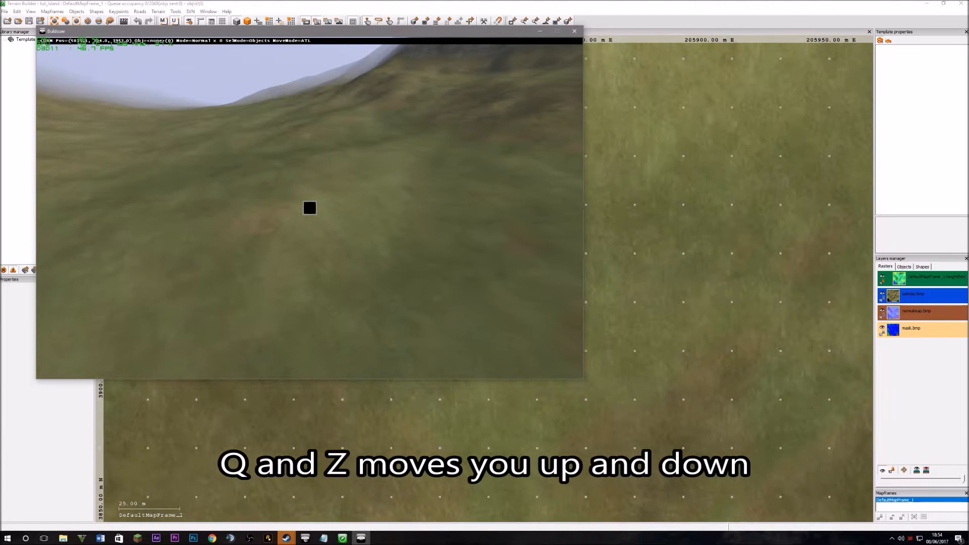
pyautogui.press('w')
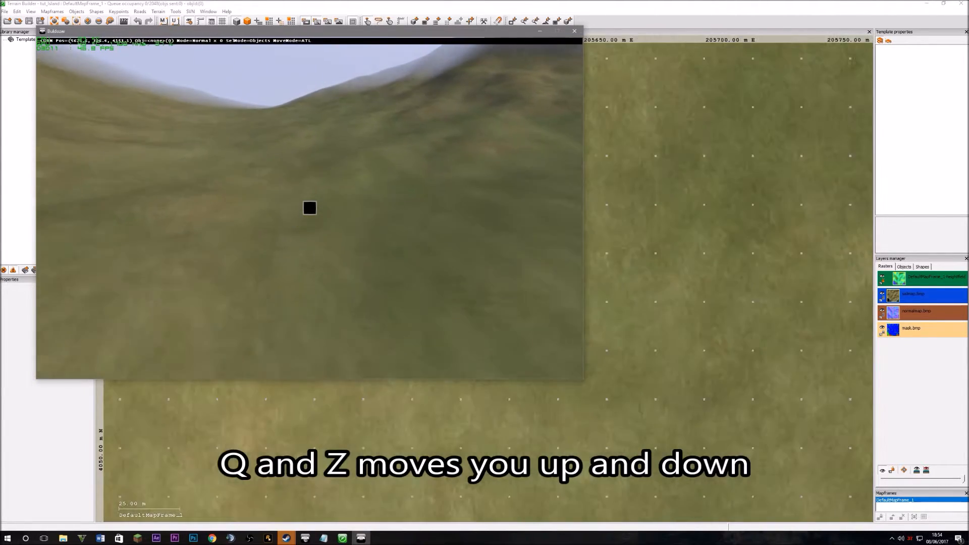
# Step: Switch the Buldozer selection mode from Objects to Brush and raise the camera above the brush grid in the valley
pyautogui.press('s')
pyautogui.press('e')
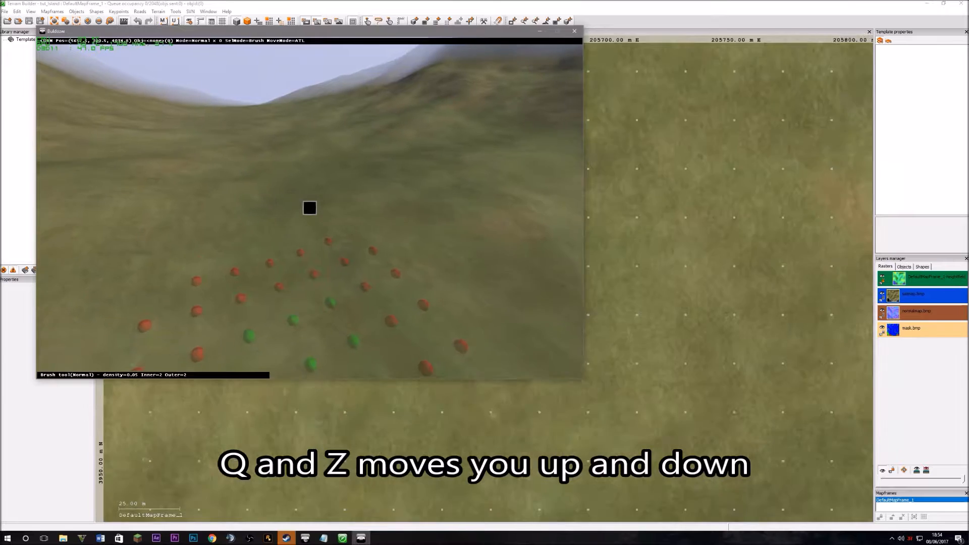
pyautogui.press('w')
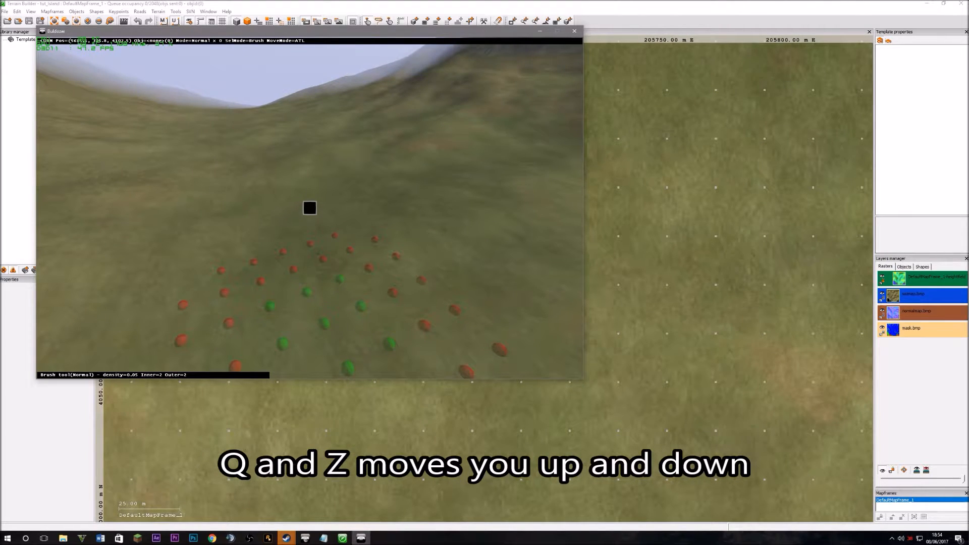
pyautogui.press('q')
pyautogui.press('z')
pyautogui.press('q')
pyautogui.press('q')
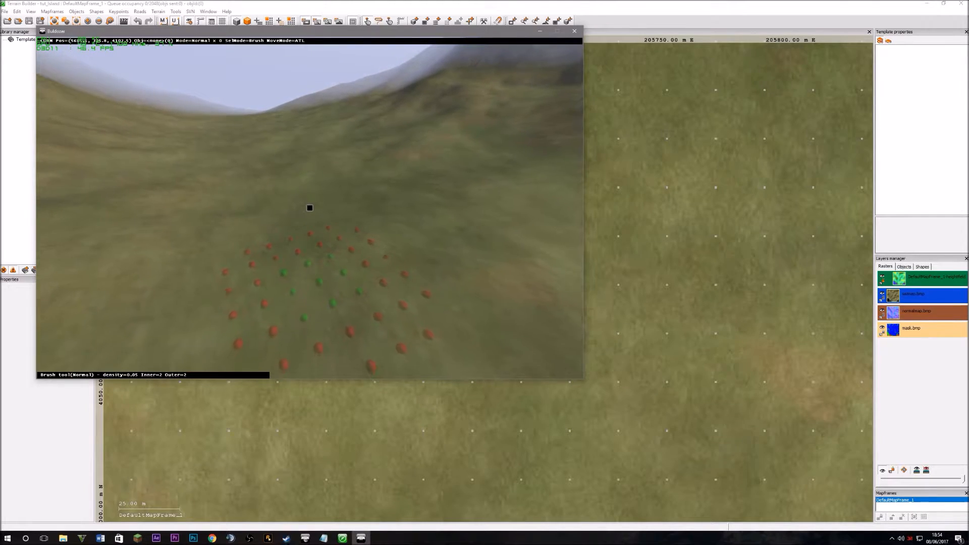
# Step: Reshape the grassy valley floor with the terrain brush in Normal mode
pyautogui.press('s')
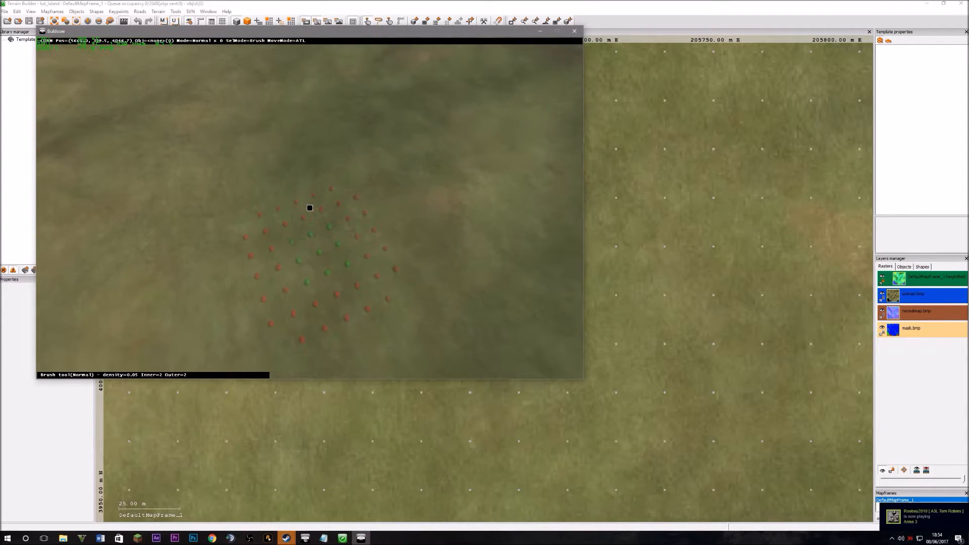
pyautogui.press('w')
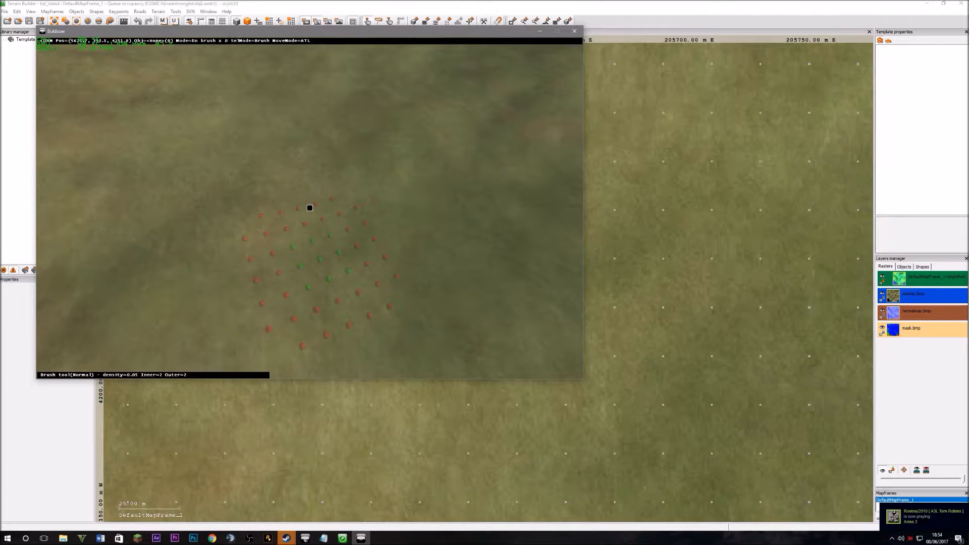
pyautogui.moveTo(310, 207); pyautogui.dragTo(309, 208)
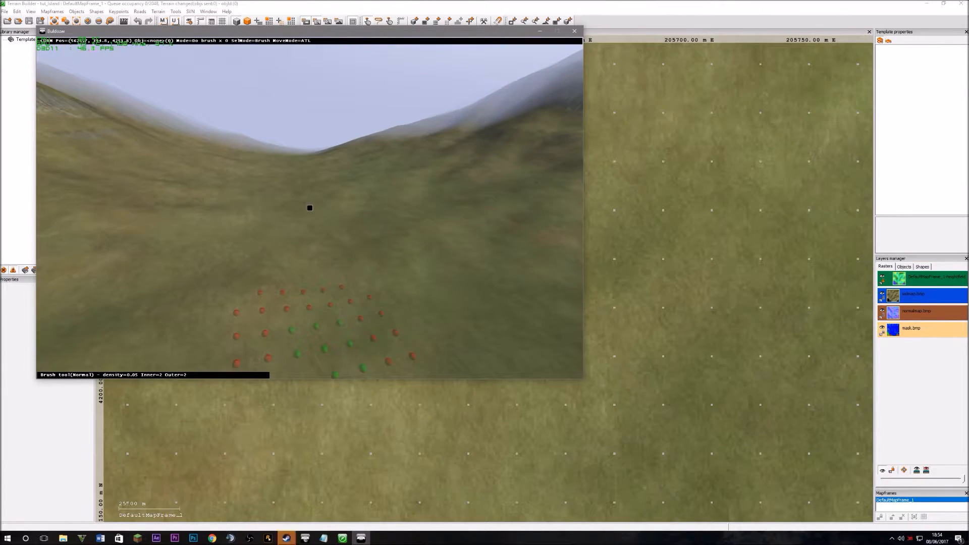
pyautogui.press('s')
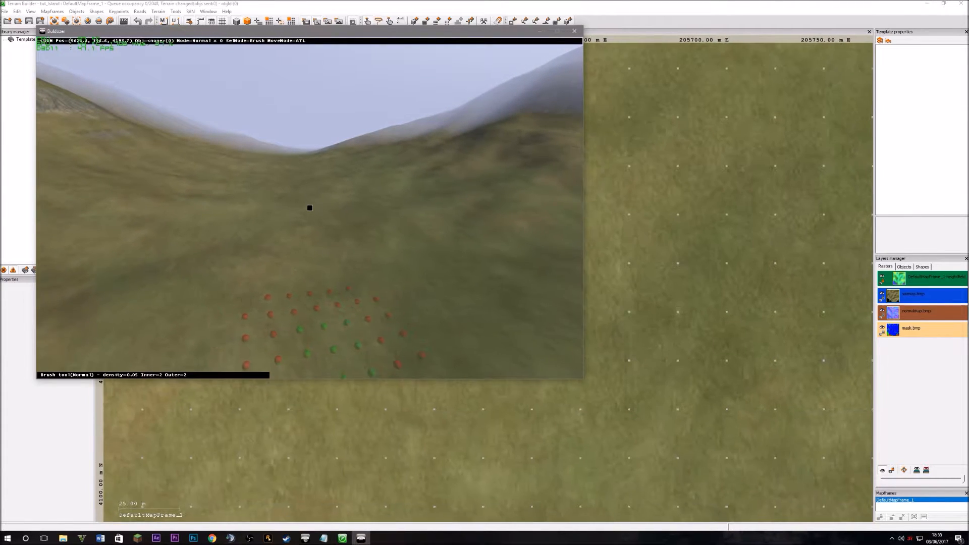
# Step: Set the Normal brush density to 0.60 and try inner and outer sizes of 4 before returning both to 2
pyautogui.press('w')
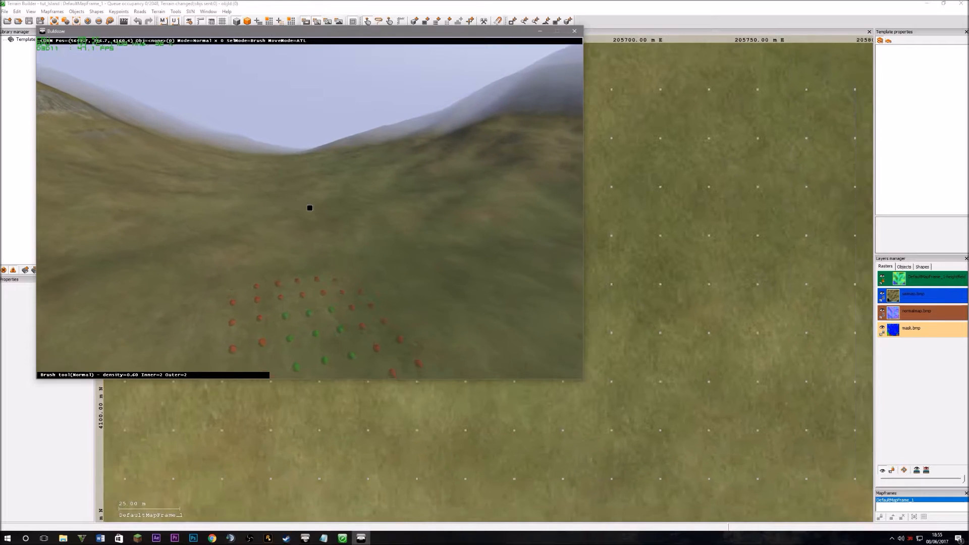
pyautogui.click(310, 208)
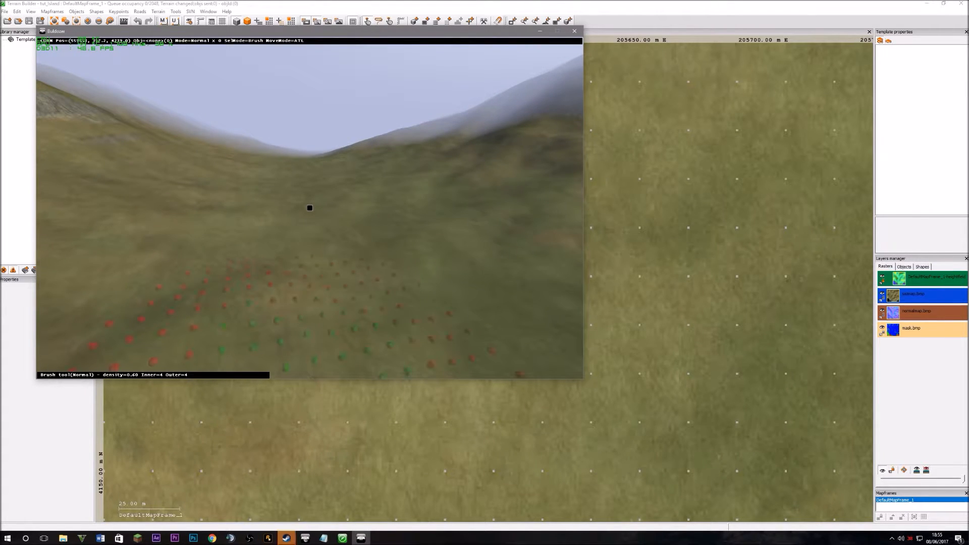
pyautogui.press('w')
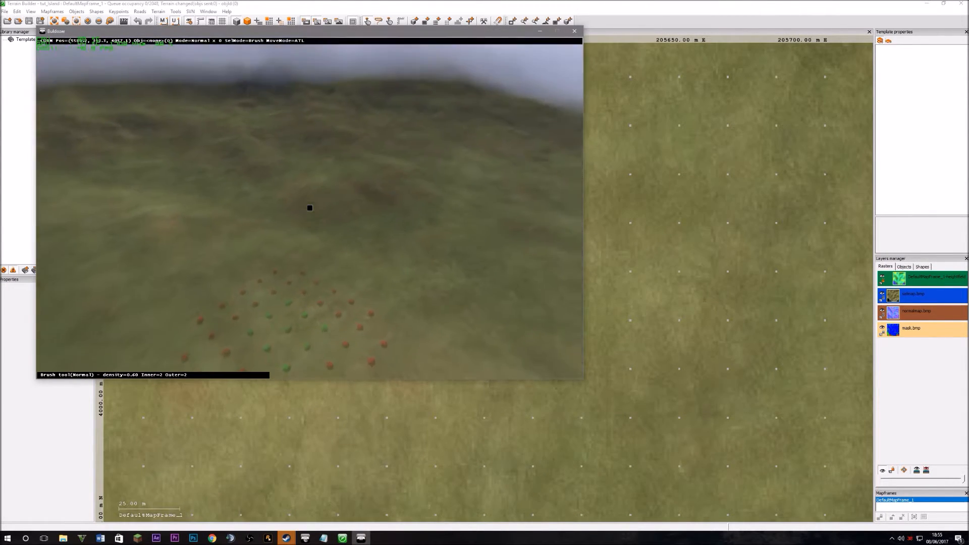
# Step: Switch the terrain brush to Smooth with a 30.0% smooth factor and smooth the uneven valley ground
pyautogui.press('w')
pyautogui.press('w')
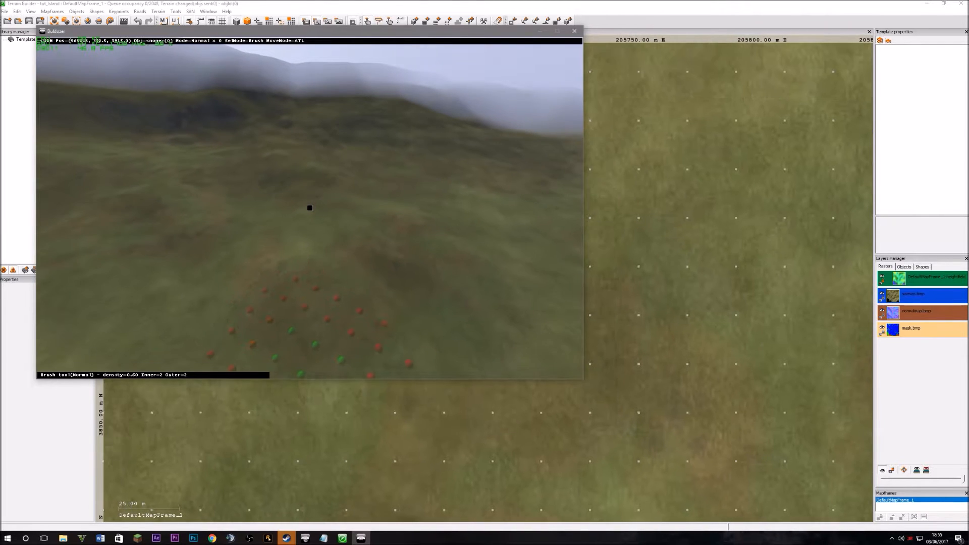
pyautogui.press('b')
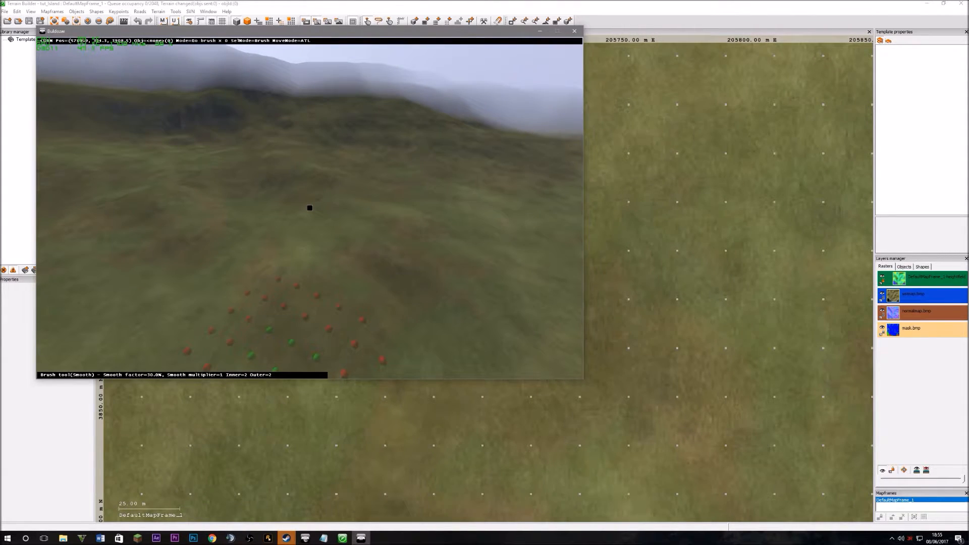
pyautogui.press('w')
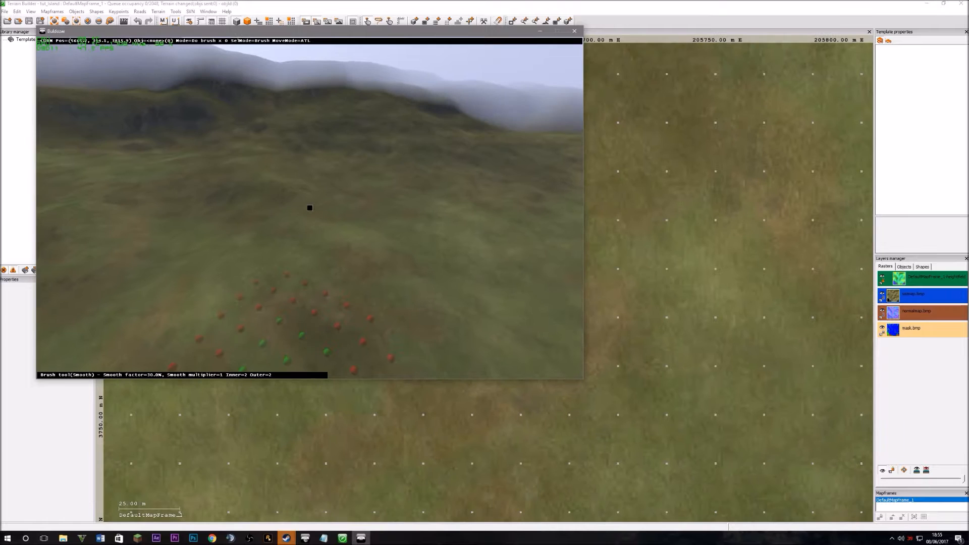
pyautogui.press('w')
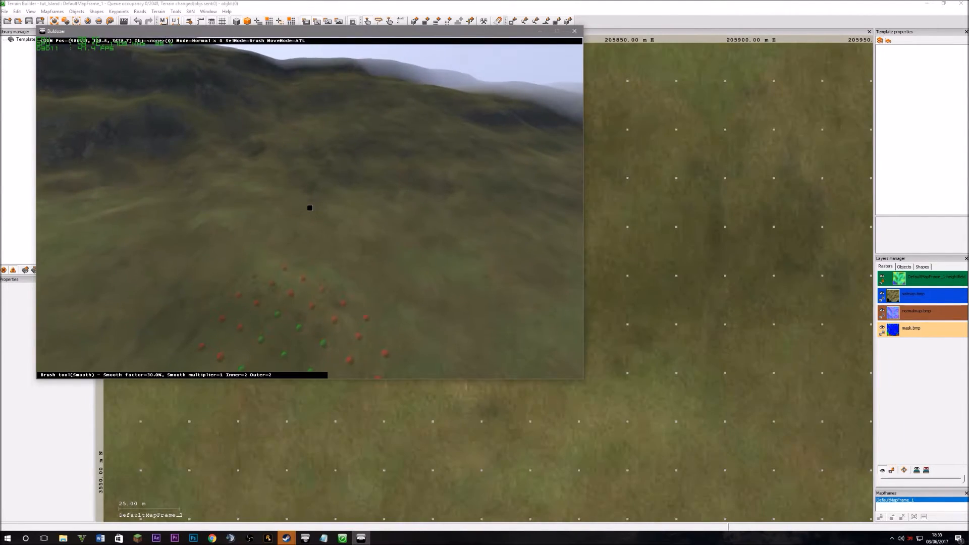
# Step: Switch the brush back to Normal at density 0.60 and reshape the grassy ridge beyond the rocky slope
pyautogui.press('w')
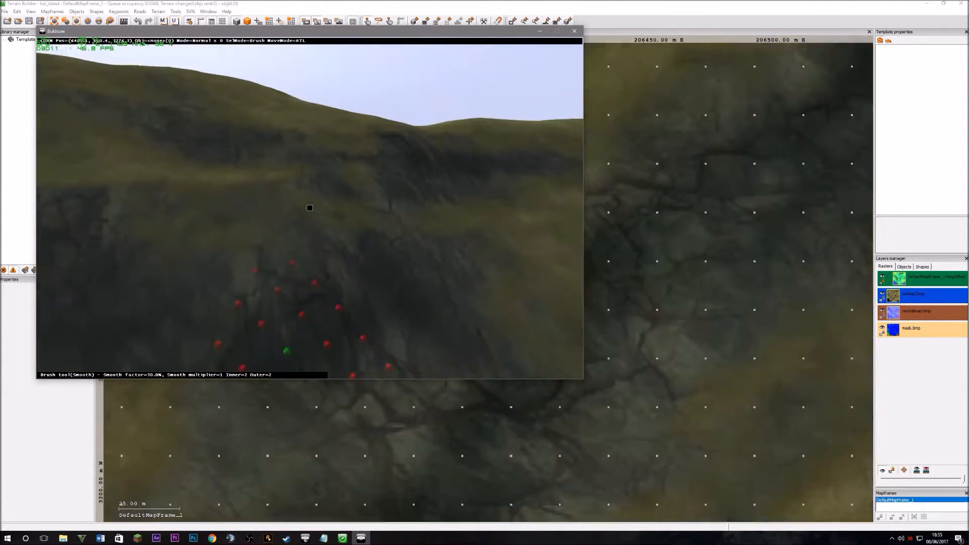
pyautogui.press('w')
pyautogui.press('w')
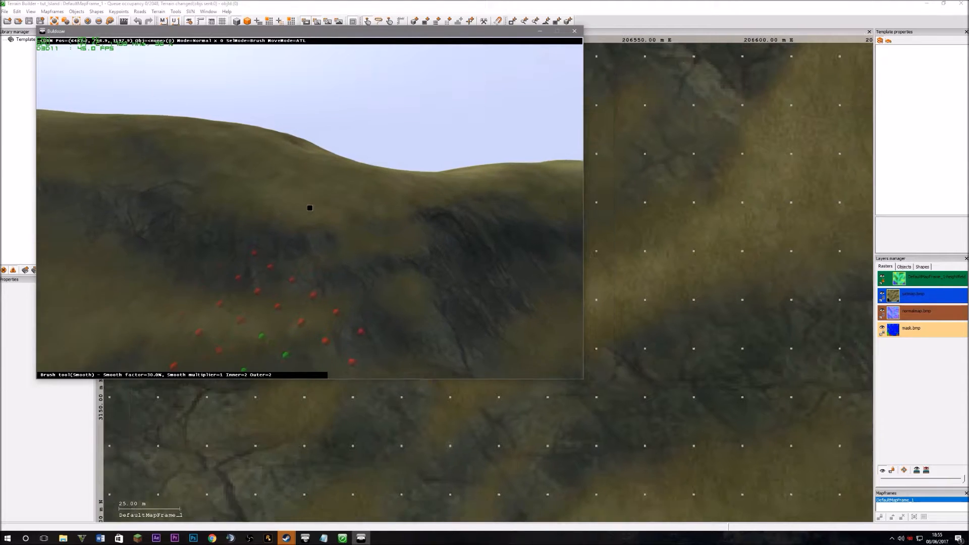
pyautogui.press('w')
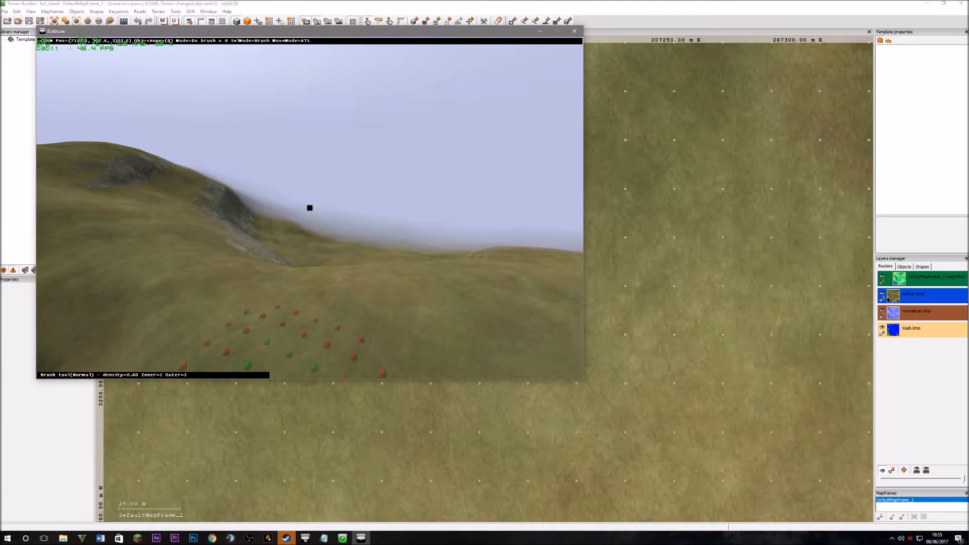
pyautogui.press('s')
pyautogui.press('w')
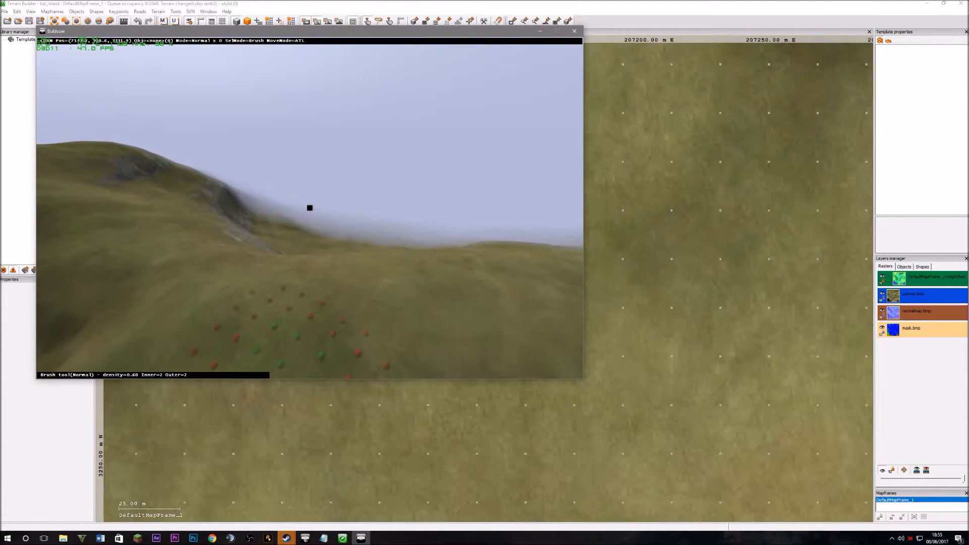
pyautogui.press('s')
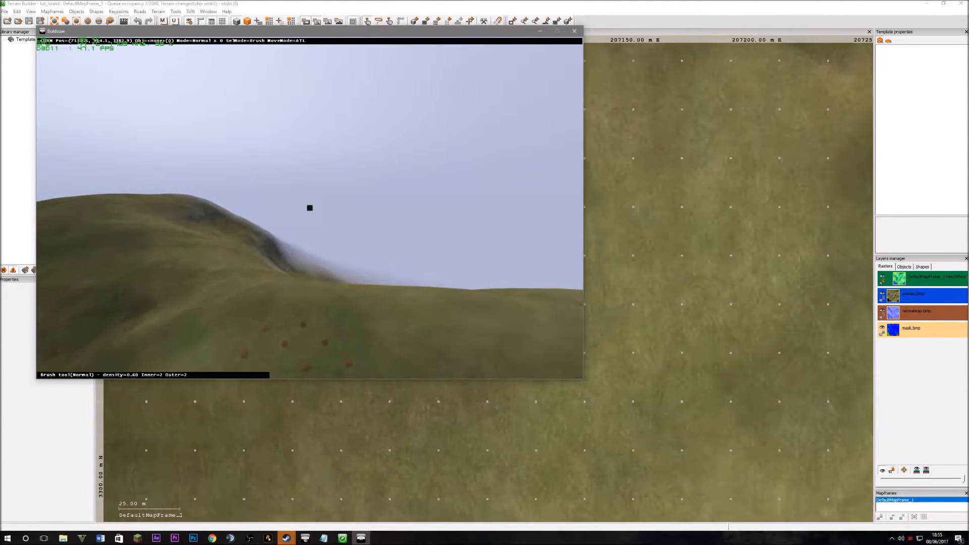
# Step: Smooth the grassy ridge with the Smooth brush at a 30.0% factor and return to the Normal brush
pyautogui.press('w')
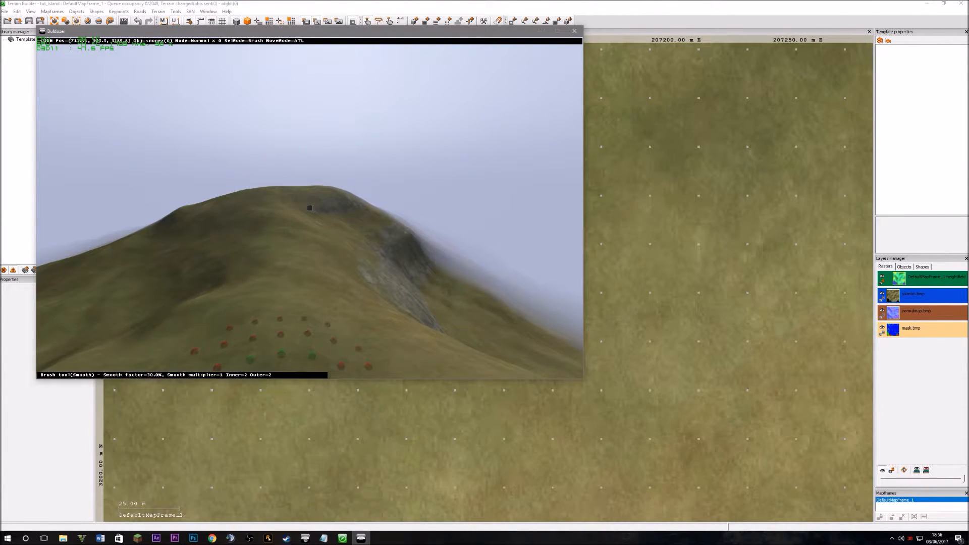
pyautogui.press('w')
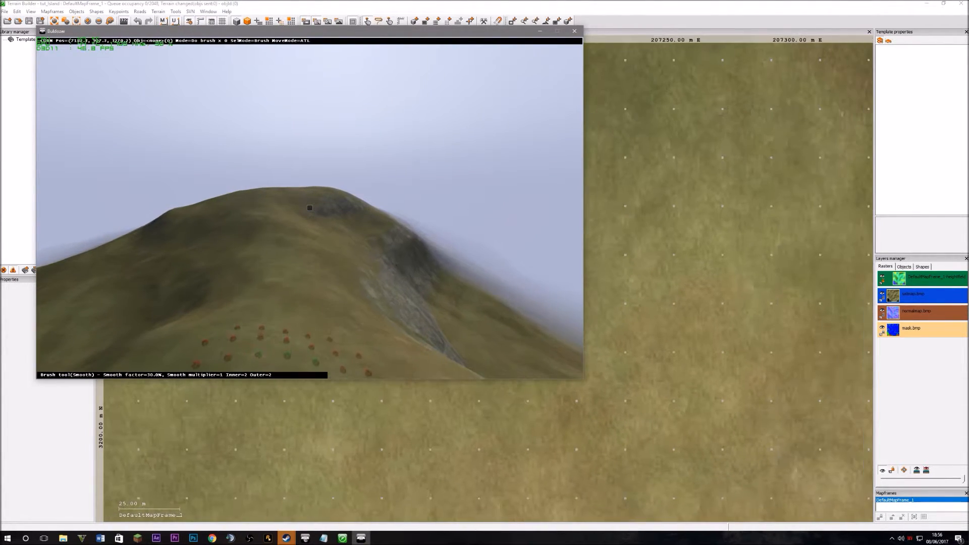
pyautogui.press('s')
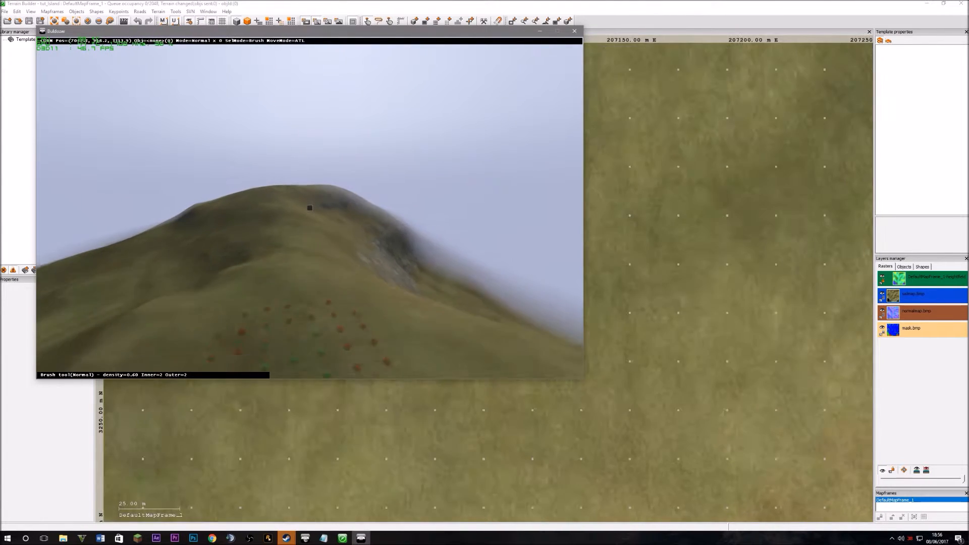
pyautogui.press('w')
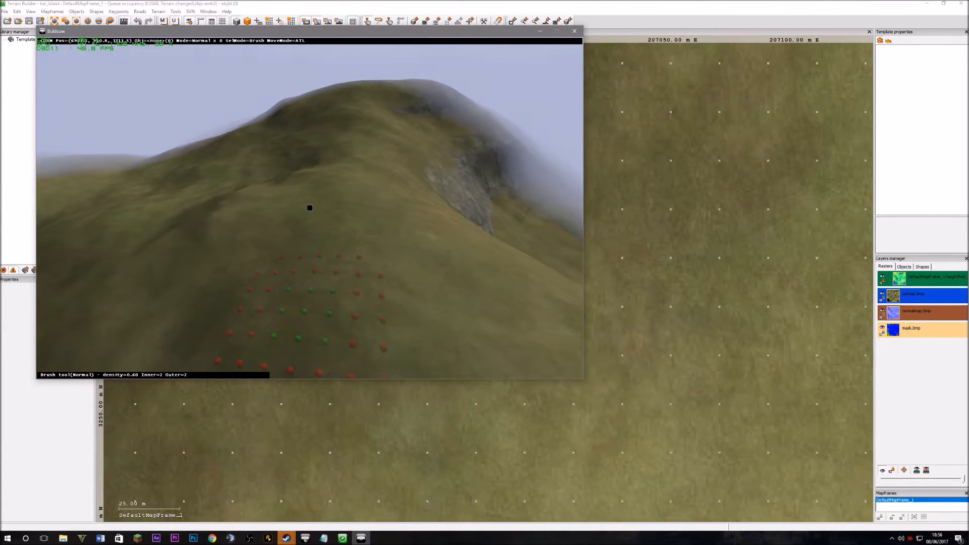
# Step: Switch to the Smooth brush on the ridge and try a 27.3% smooth factor before restoring it to 30.0%
pyautogui.press('w')
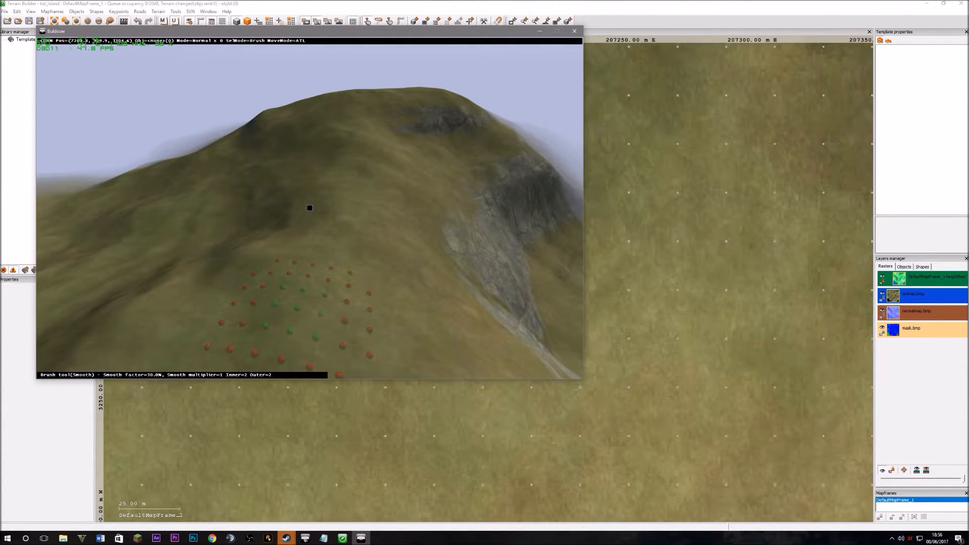
pyautogui.press('w')
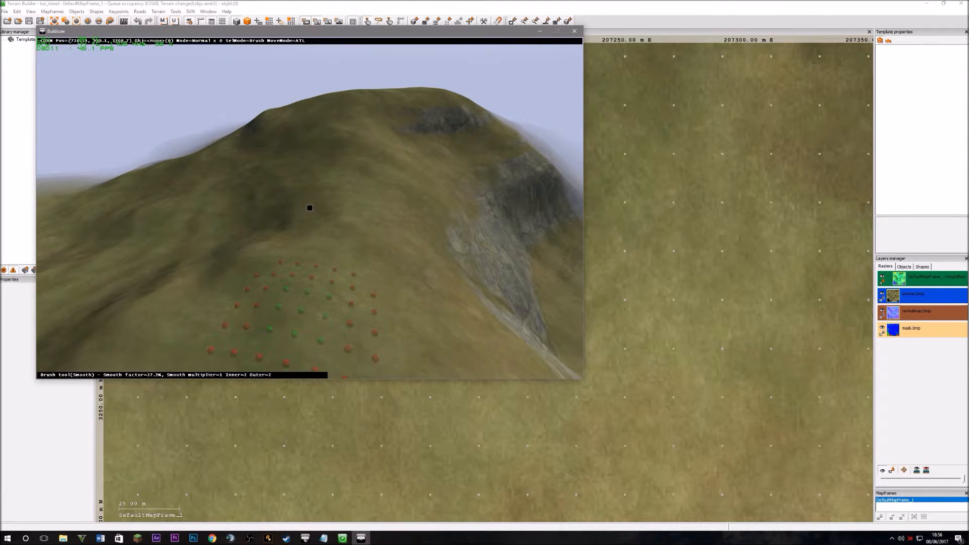
pyautogui.press('s')
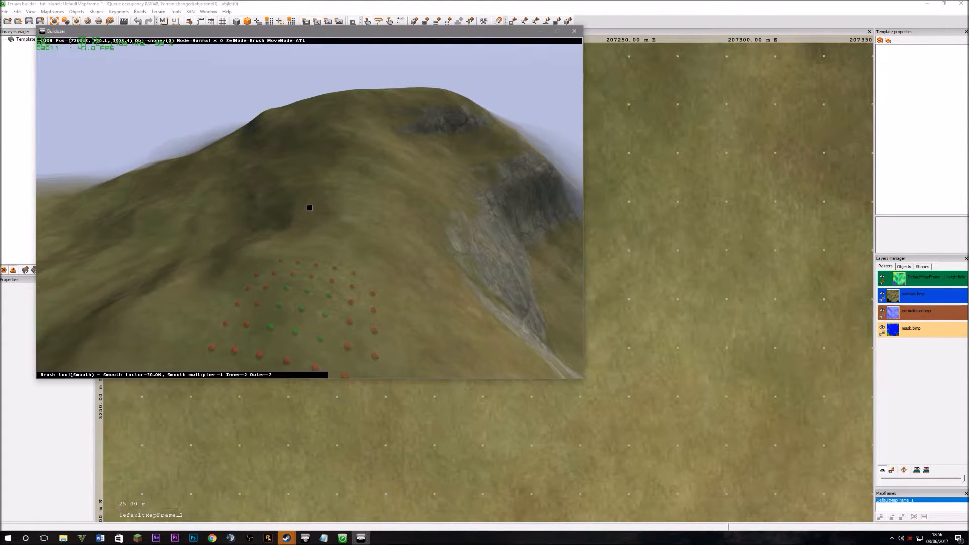
# Step: Switch the terrain brush to Flatten with a 30.0% flatten factor and apply it along the grassy ridge
pyautogui.press('s')
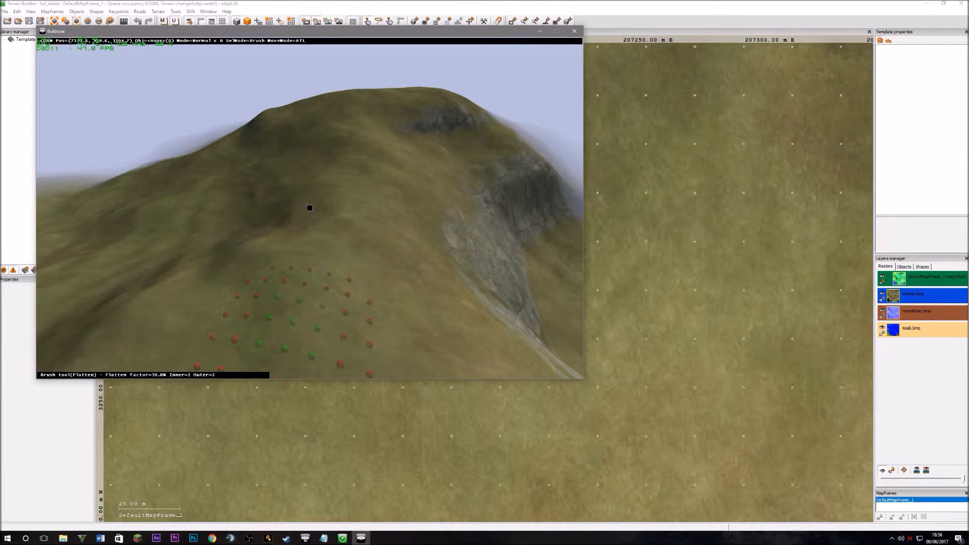
pyautogui.press('w')
pyautogui.click(309, 208)
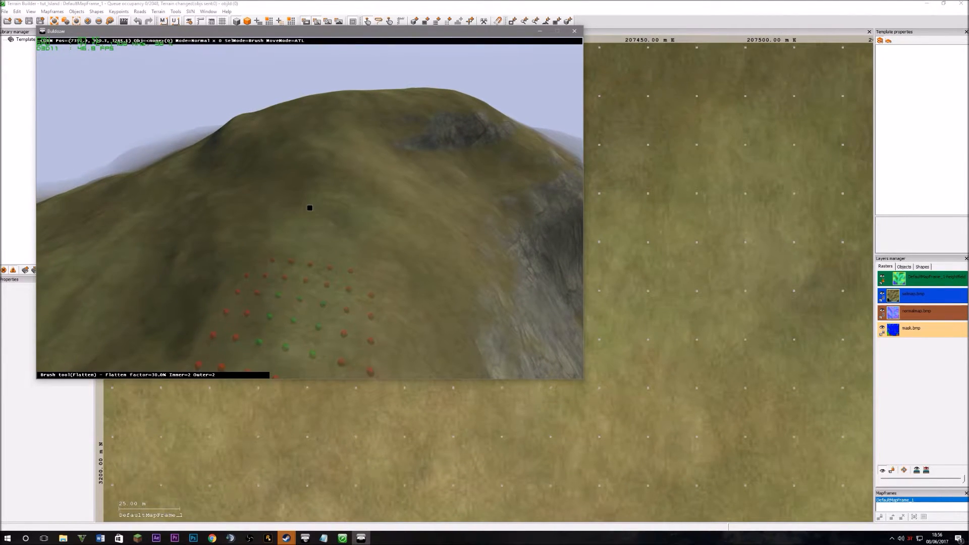
pyautogui.press('s')
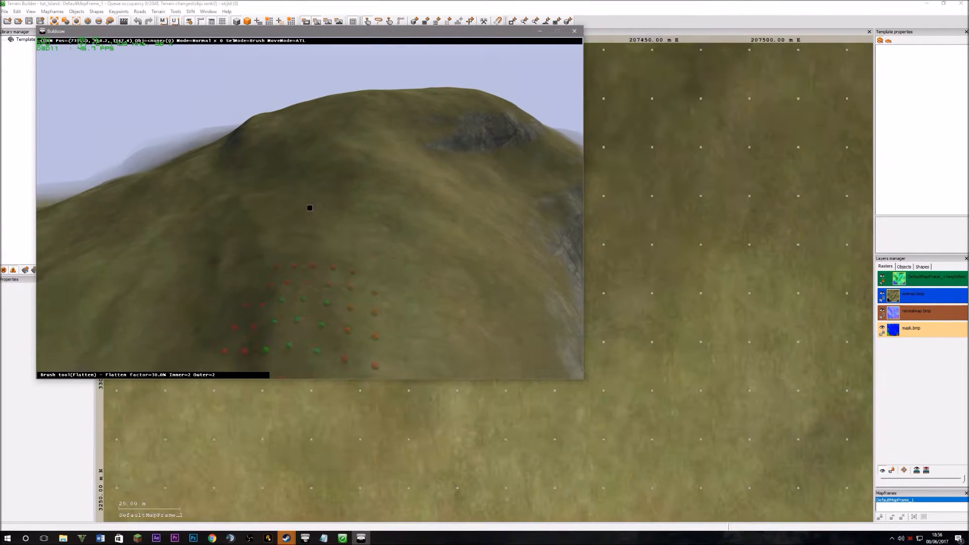
# Step: Apply the Flatten brush at 30.0% farther along the grassy ridge and return to the Normal brush
pyautogui.press('w')
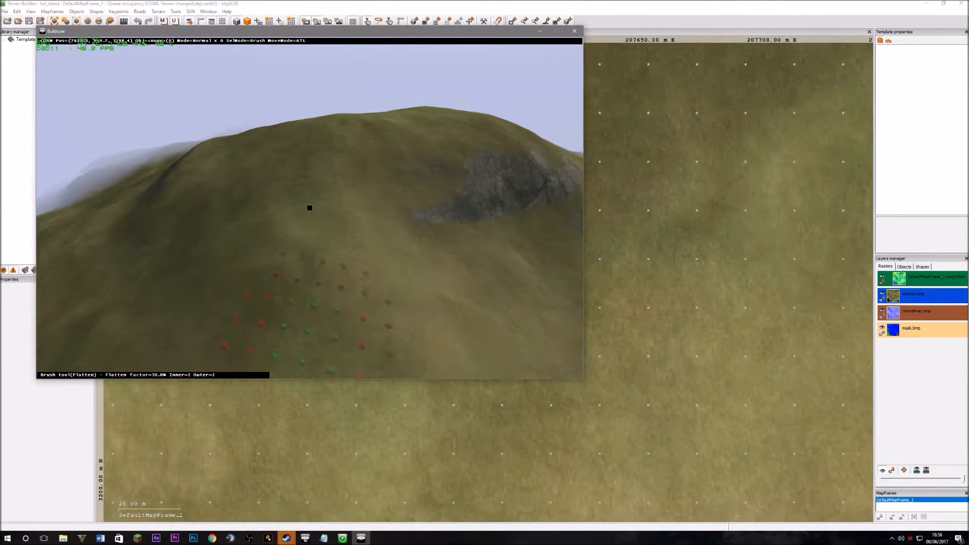
pyautogui.press('w')
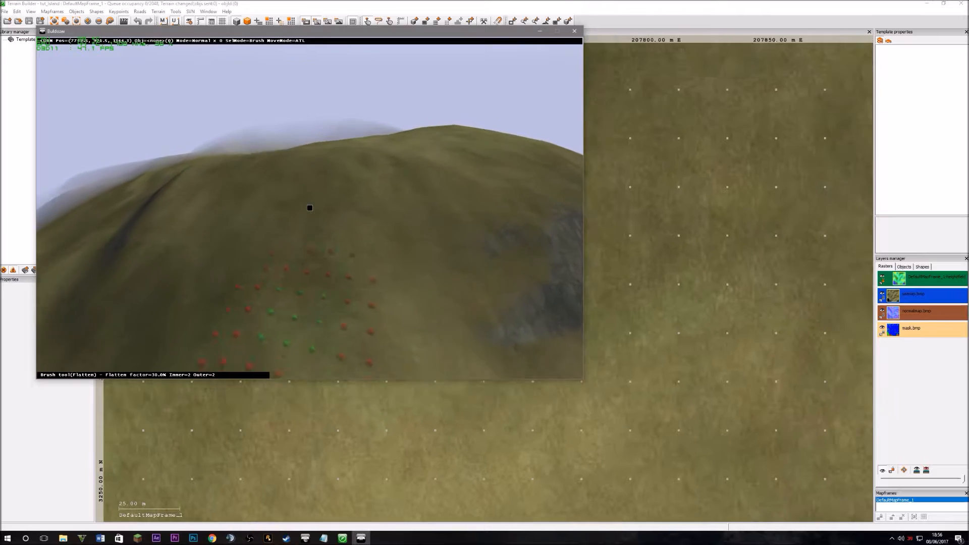
pyautogui.press('s')
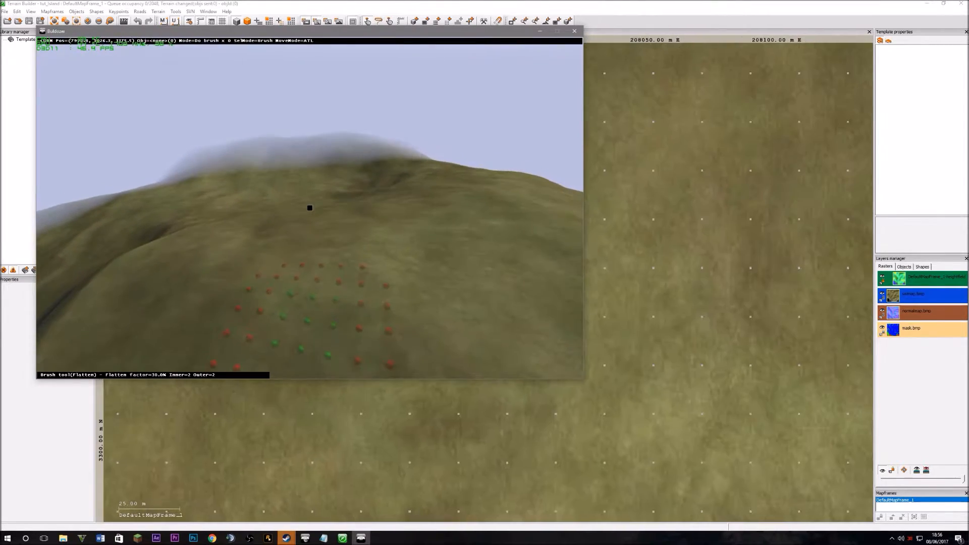
pyautogui.press('b')
pyautogui.press('s')
pyautogui.press('a')
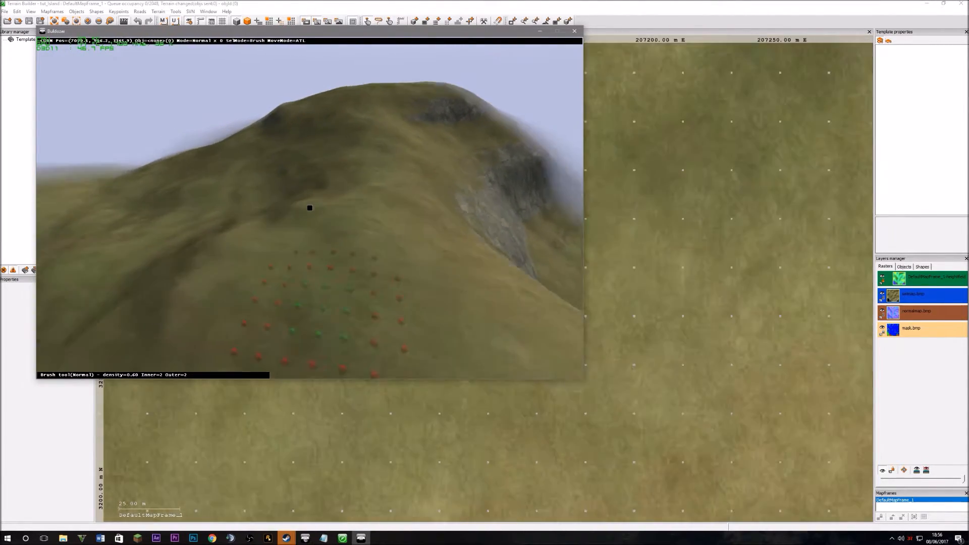
# Step: Move the Buldozer camera to the island's southwestern coast by picking a spot on the Terrain Builder map, and return to Buldozer
pyautogui.press('w')
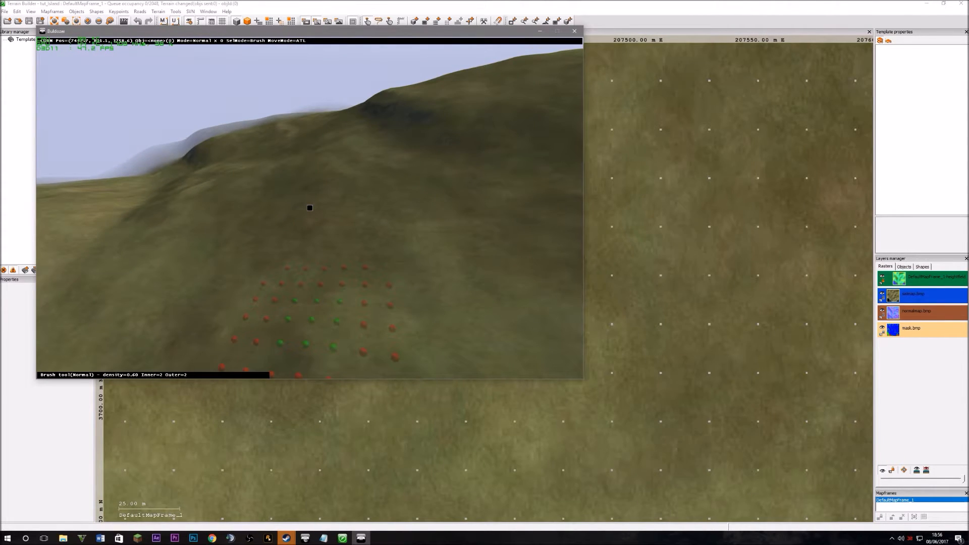
pyautogui.press('d')
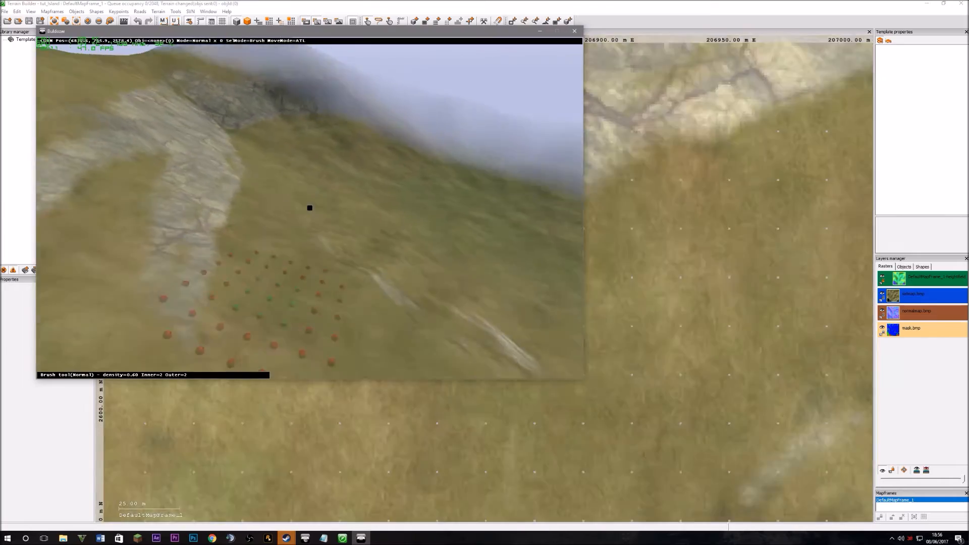
pyautogui.press('a')
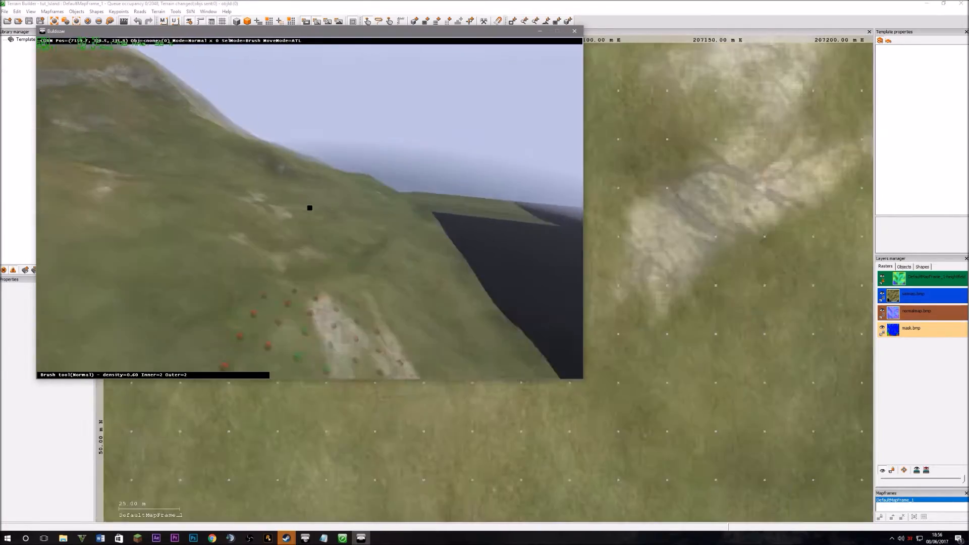
pyautogui.hotkey('alt', 'Tab')
pyautogui.scroll(-20, 528, 300)
pyautogui.moveTo(513, 352); pyautogui.dragTo(495, 302, button='right')
pyautogui.scroll(7, 427, 275)
pyautogui.moveTo(369, 287); pyautogui.dragTo(337, 244, button='right')
pyautogui.scroll(3, 395, 259)
pyautogui.doubleClick(376, 252)
pyautogui.click(361, 538)
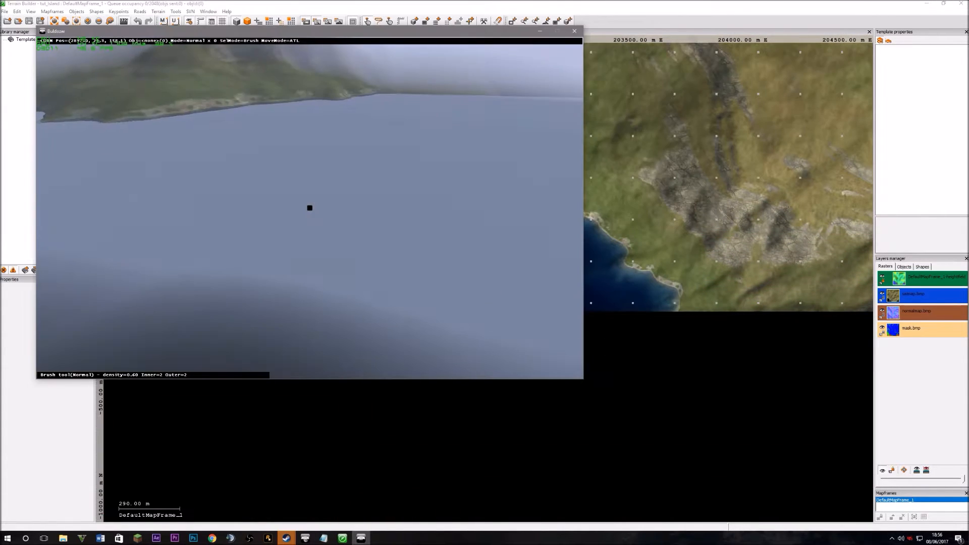
# Step: Fly onto the coastal peninsula, switch the brush to Height set and sample a terrain height of 36.45
pyautogui.press('w')
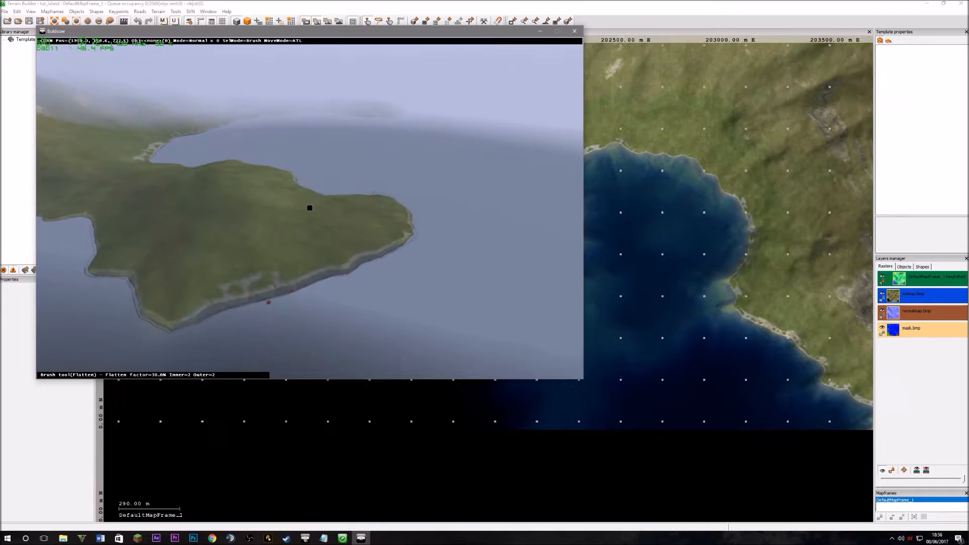
pyautogui.press('b')
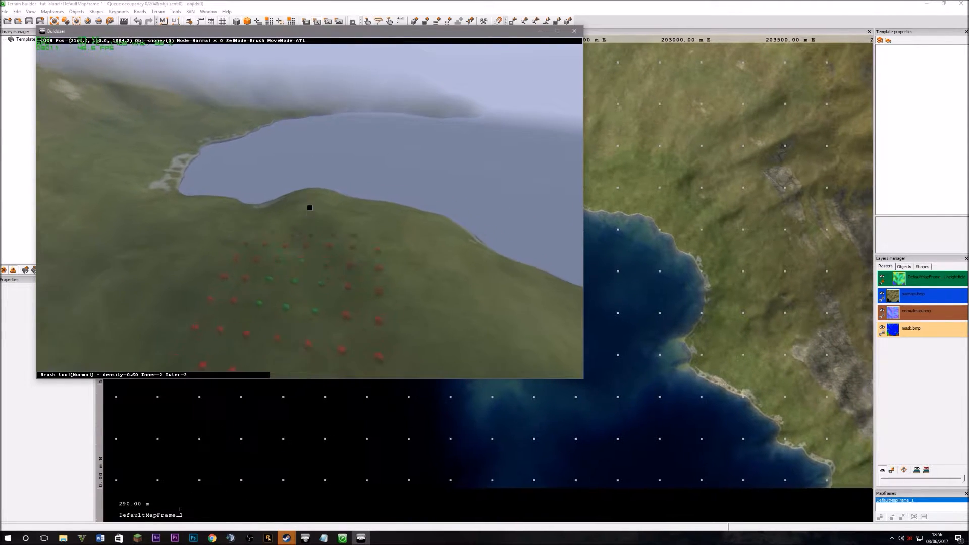
pyautogui.press('b')
pyautogui.press('d')
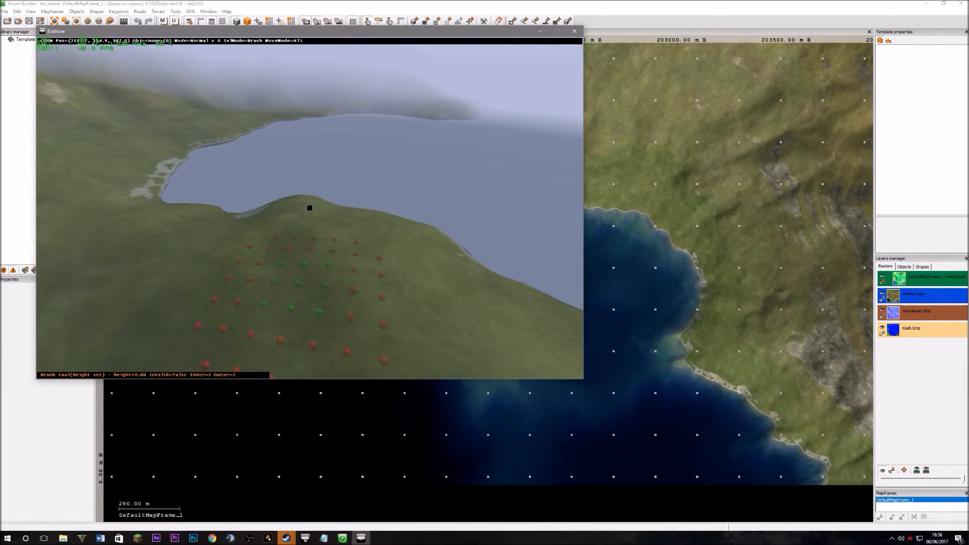
pyautogui.press('d')
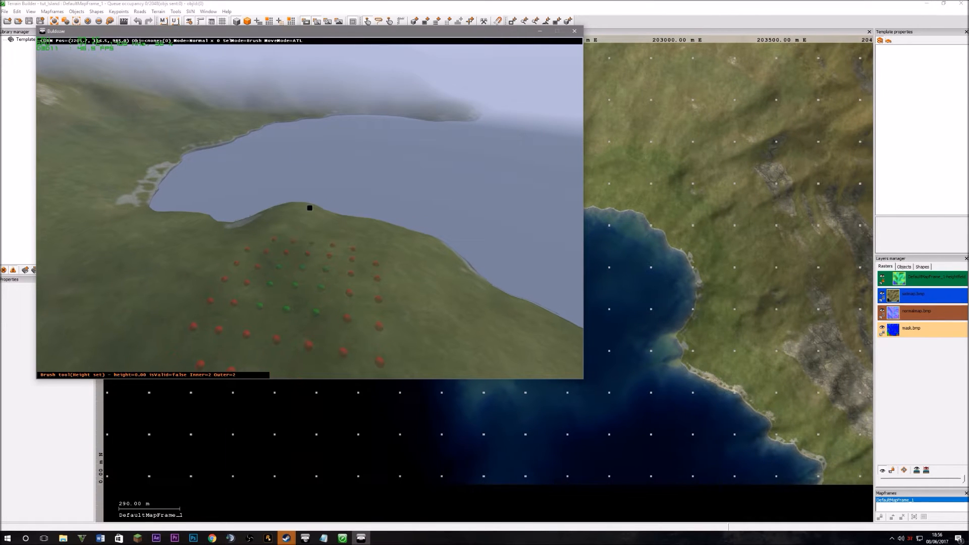
pyautogui.press('s')
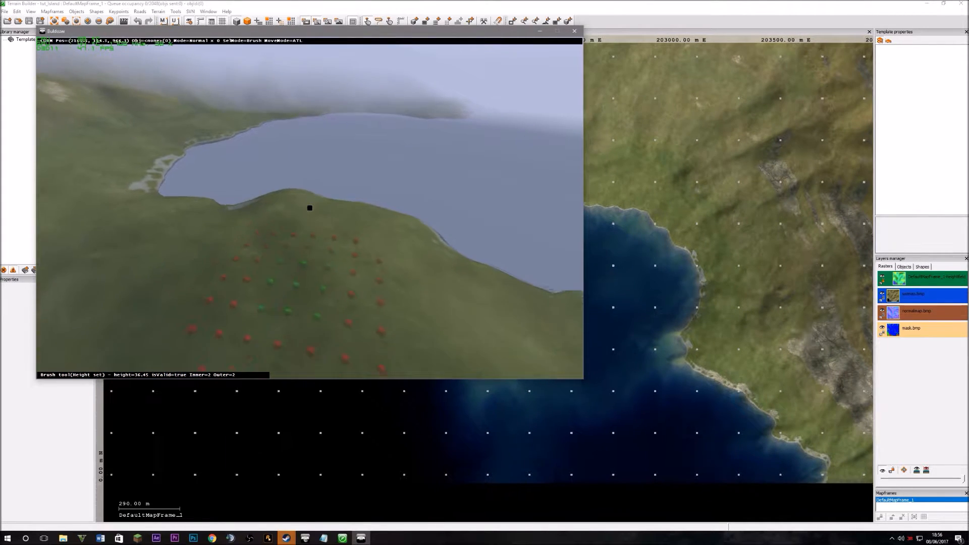
# Step: Raise a block of seabed off the peninsula's tip to height 36.45 with the Height set brush, and return to the Normal brush
pyautogui.press('b')
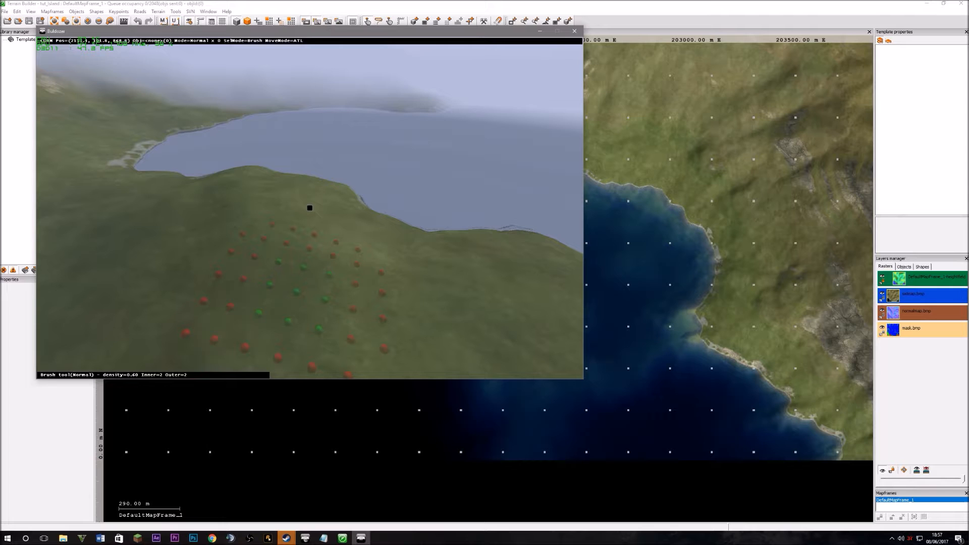
pyautogui.press('w')
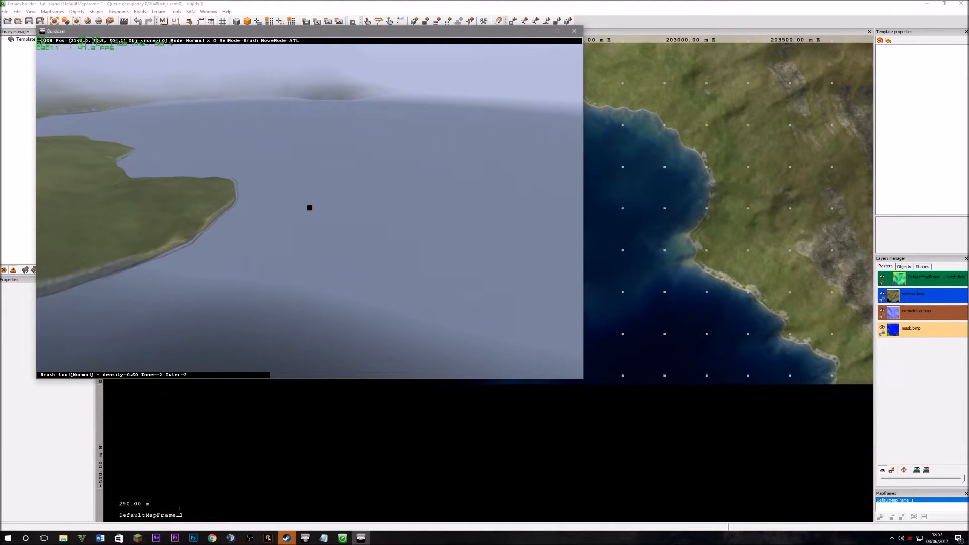
pyautogui.press('b')
pyautogui.press('d')
pyautogui.click(309, 207)
pyautogui.press('b')
pyautogui.press('s')
pyautogui.press('a')
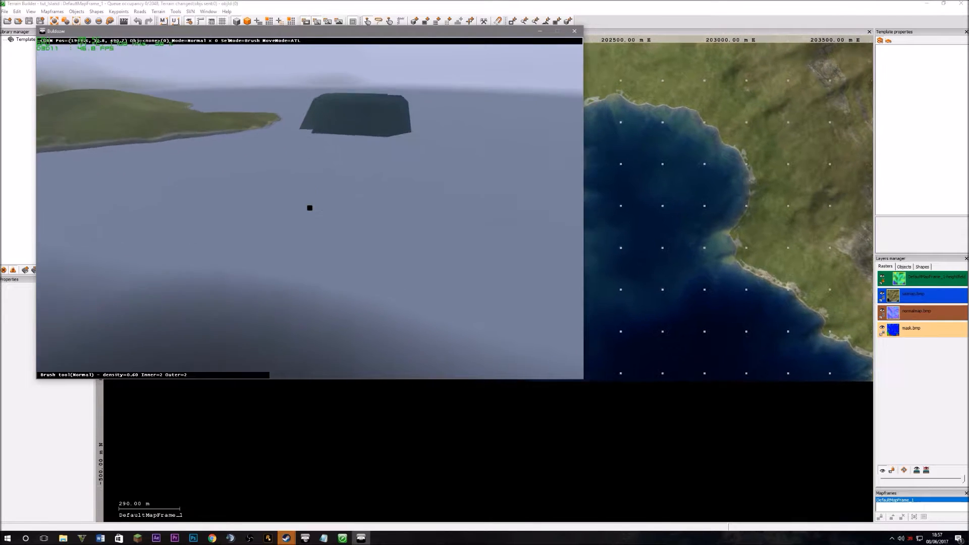
# Step: Reshape the raised block's edges towards the peninsula with the Normal brush and the 30.0% Flatten brush
pyautogui.press('w')
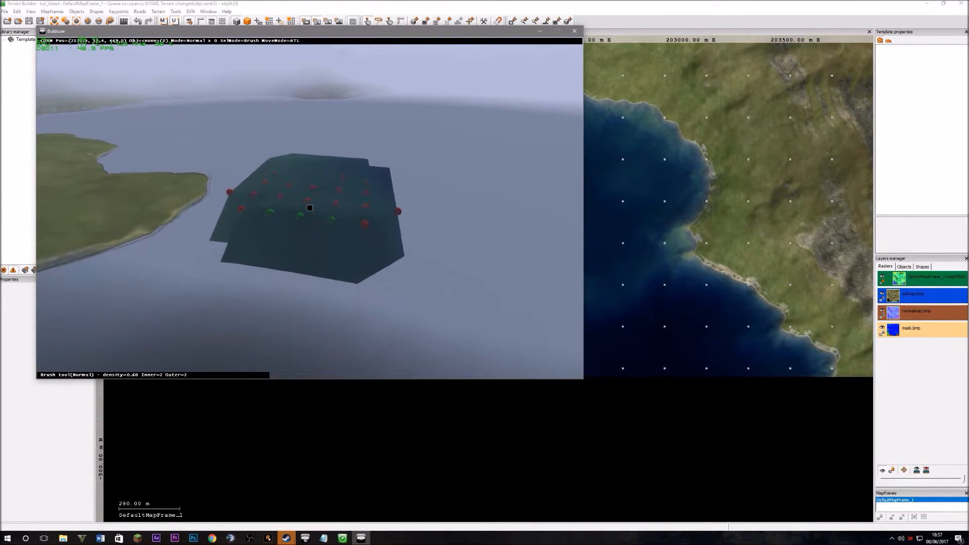
pyautogui.keyDown('shift'); pyautogui.click(310, 207); pyautogui.keyUp('shift')
pyautogui.keyDown('ctrl'); pyautogui.click(310, 207); pyautogui.keyUp('ctrl')
pyautogui.press('w')
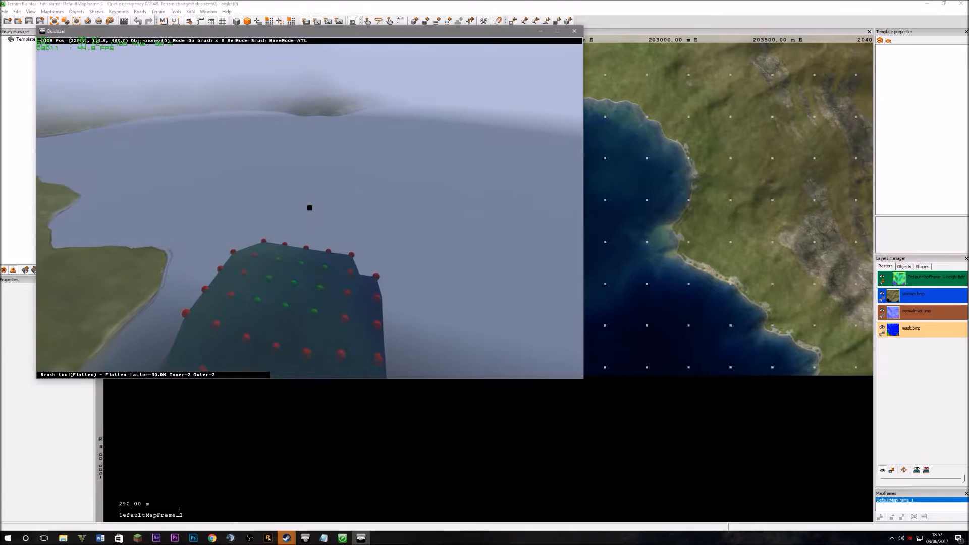
pyautogui.keyDown('ctrl'); pyautogui.click(310, 207); pyautogui.keyUp('ctrl')
pyautogui.press('s')
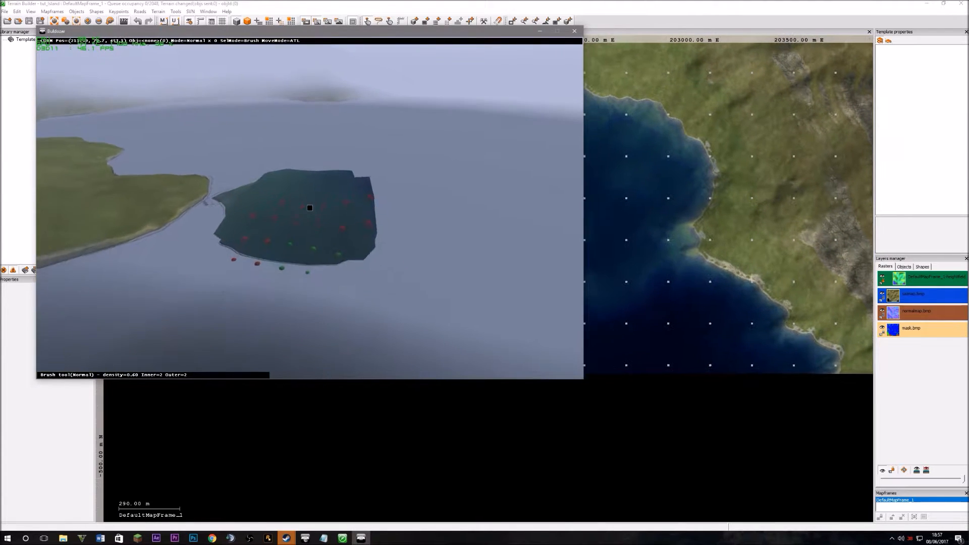
pyautogui.press('w')
# Step: Inspect the reshaped area on the zoomed-in Terrain Builder map, and return to Buldozer to view it from around the peninsula
pyautogui.hotkey('alt', 'Tab')
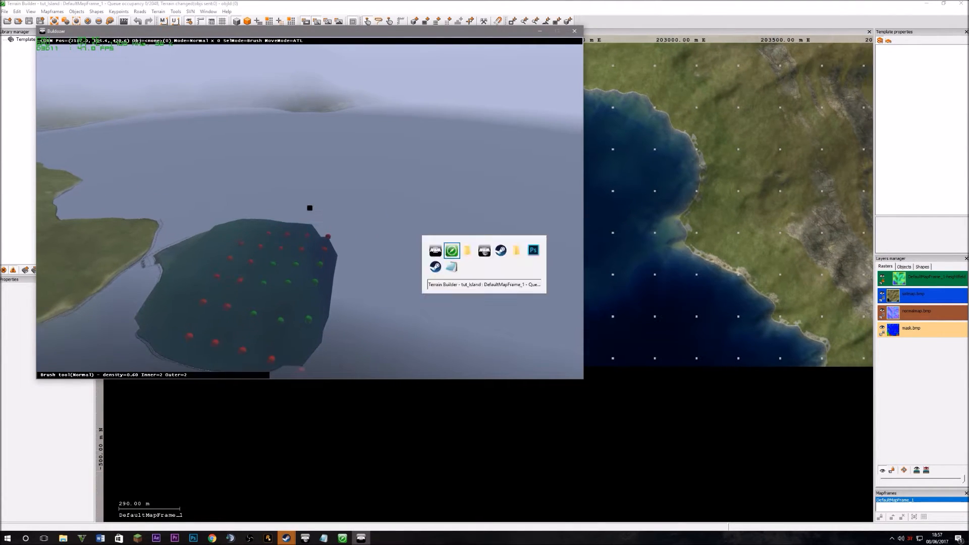
pyautogui.scroll(6, 479, 277)
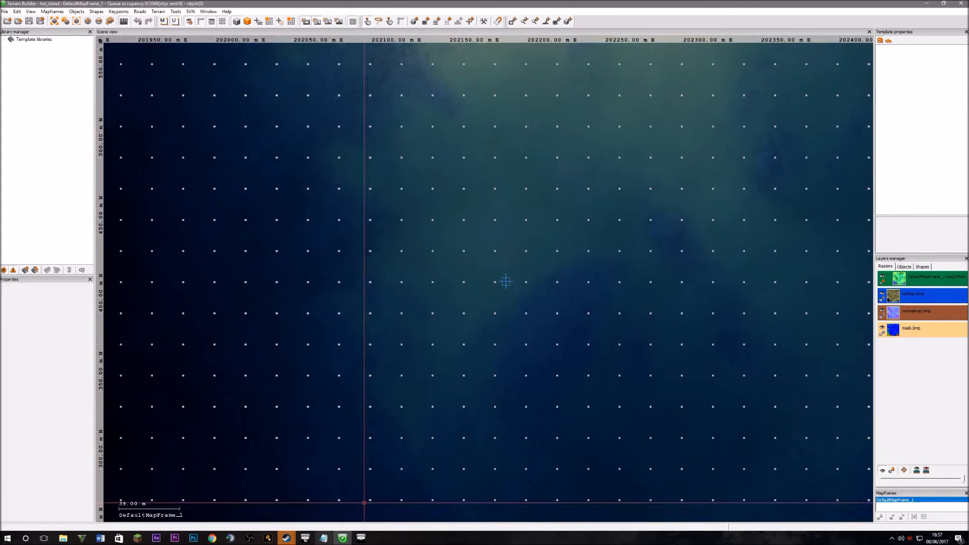
pyautogui.click(361, 538)
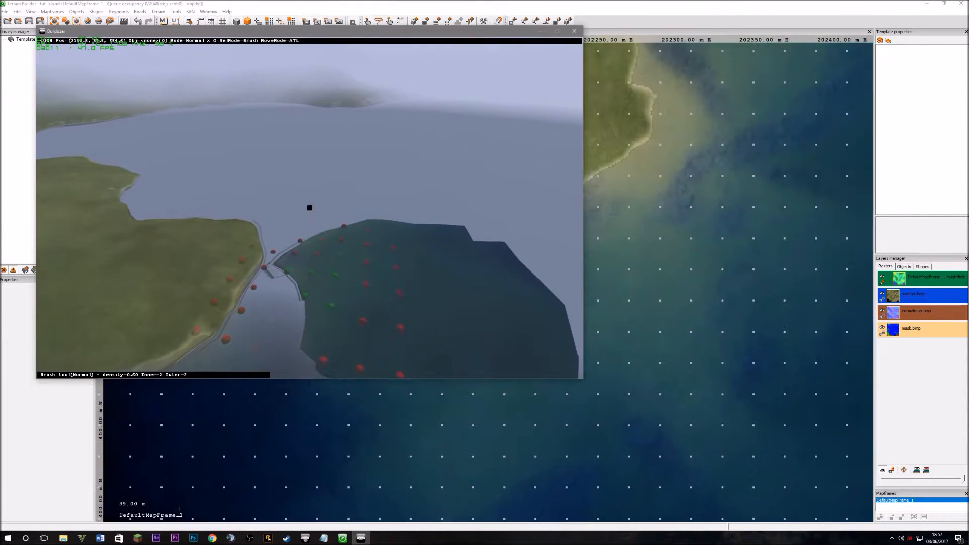
pyautogui.press('a')
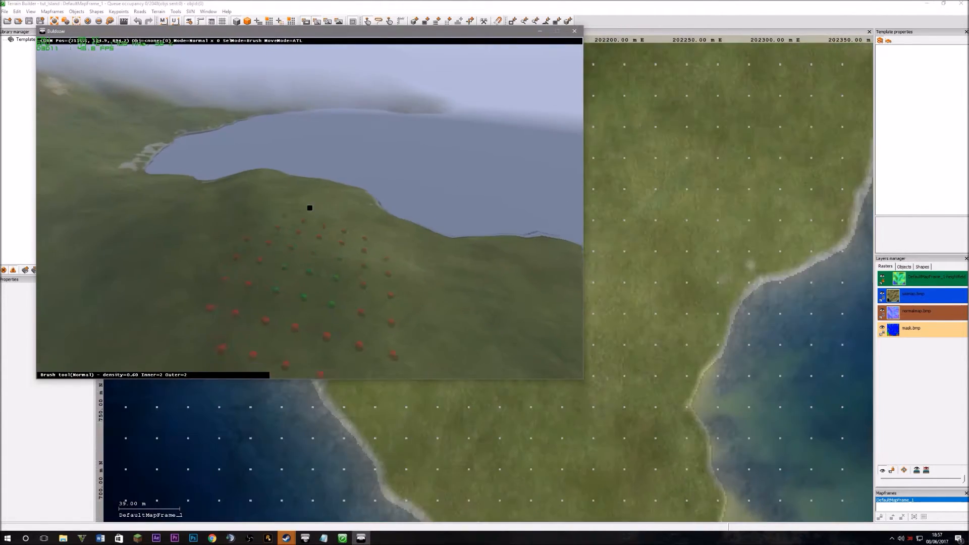
pyautogui.press('d')
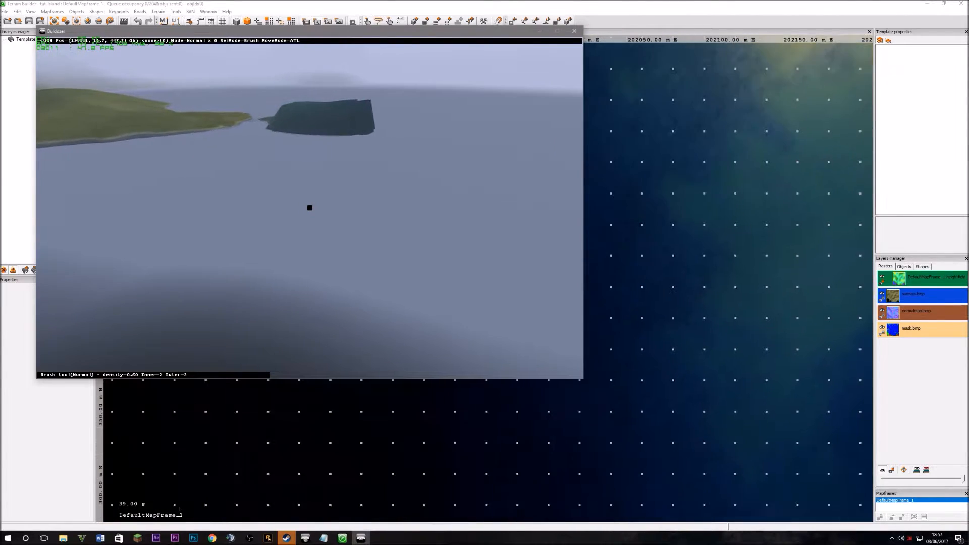
# Step: Sample the seabed height of -59.63 with the Height set brush and lower the raised block to that height
pyautogui.press('h')
pyautogui.press('a')
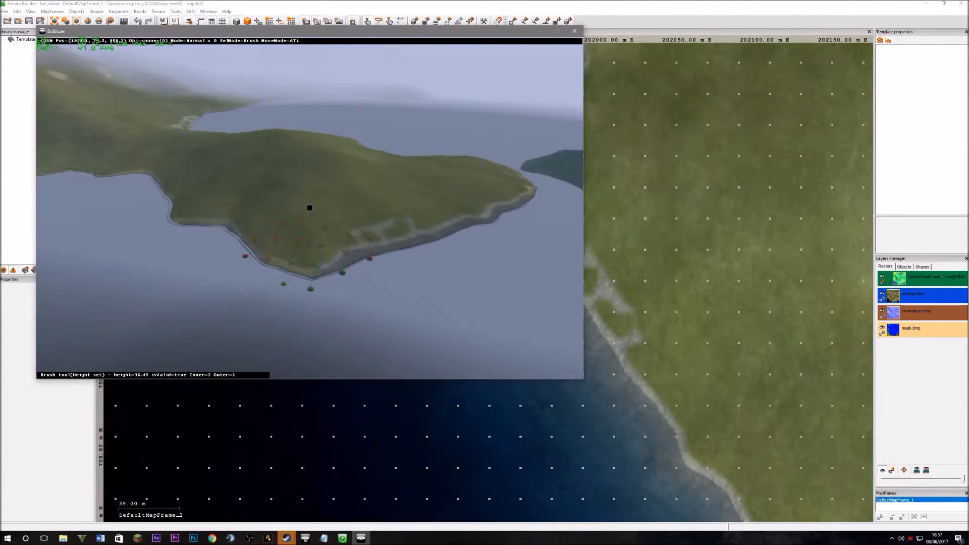
pyautogui.press('d')
pyautogui.press('d')
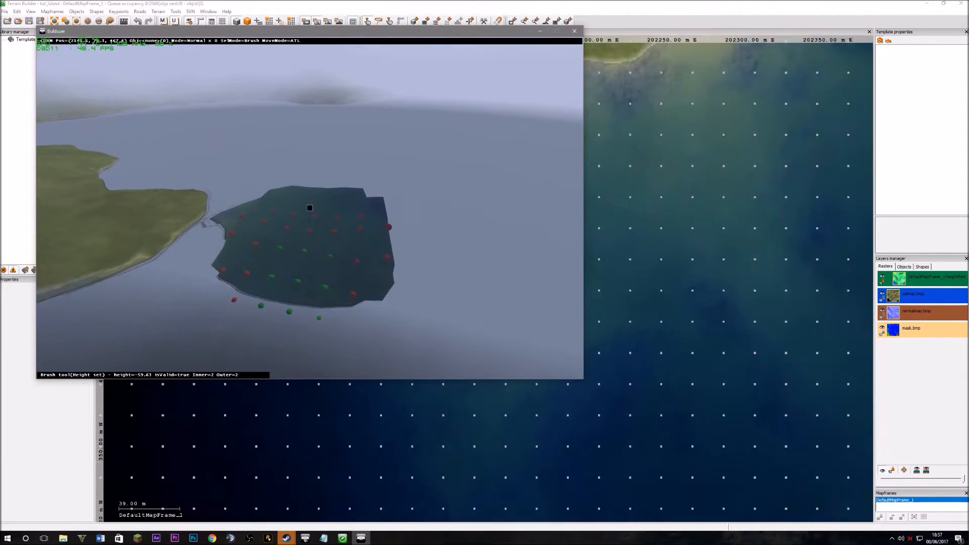
pyautogui.click(310, 208)
pyautogui.click(310, 208)
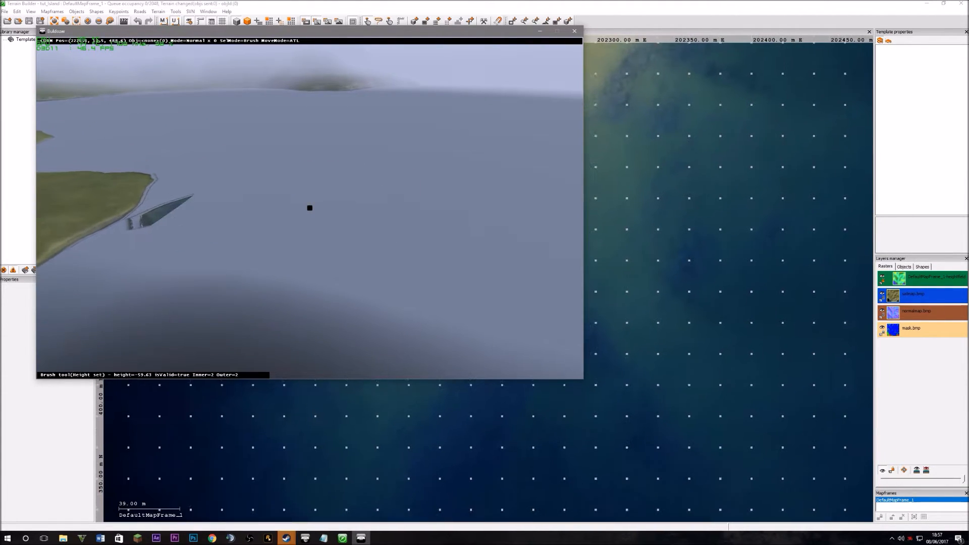
# Step: Smooth the leftover terrain beside the peninsula's shore with the Smooth brush at a 42.4% factor
pyautogui.press('a')
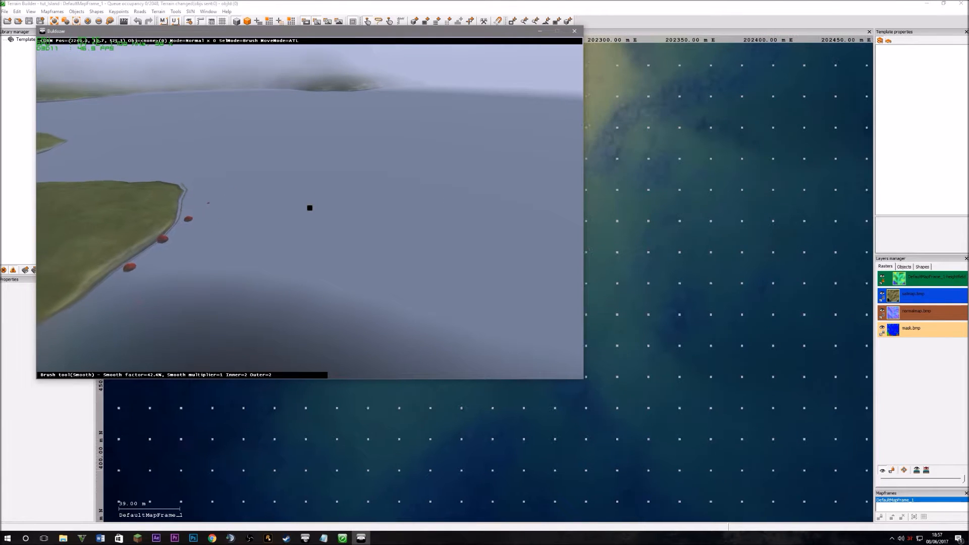
pyautogui.press('s')
pyautogui.click(310, 207)
pyautogui.press('w')
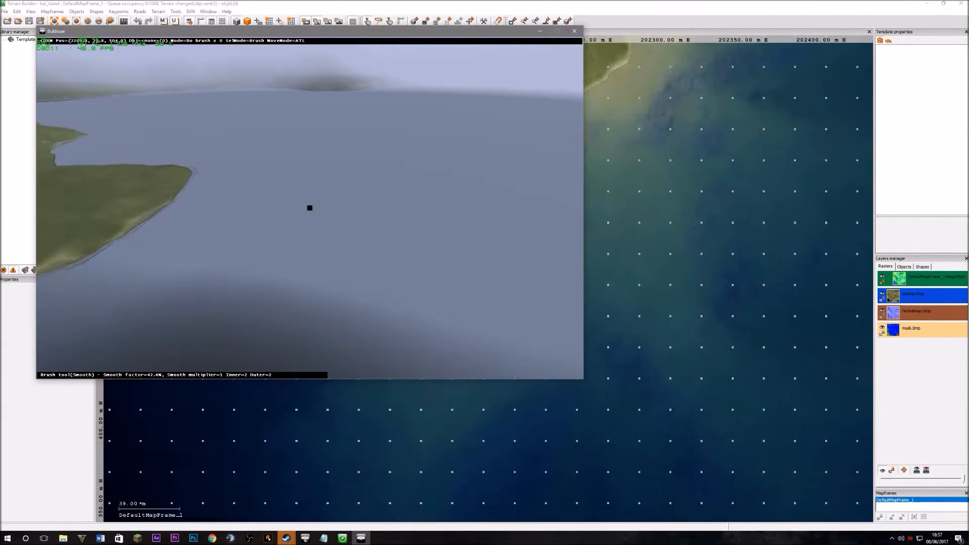
# Step: Switch the brush to Flatten at 30.0% and survey the terrain from the coast to the rocky inland mountain
pyautogui.press('3')
pyautogui.press('w')
pyautogui.press('w')
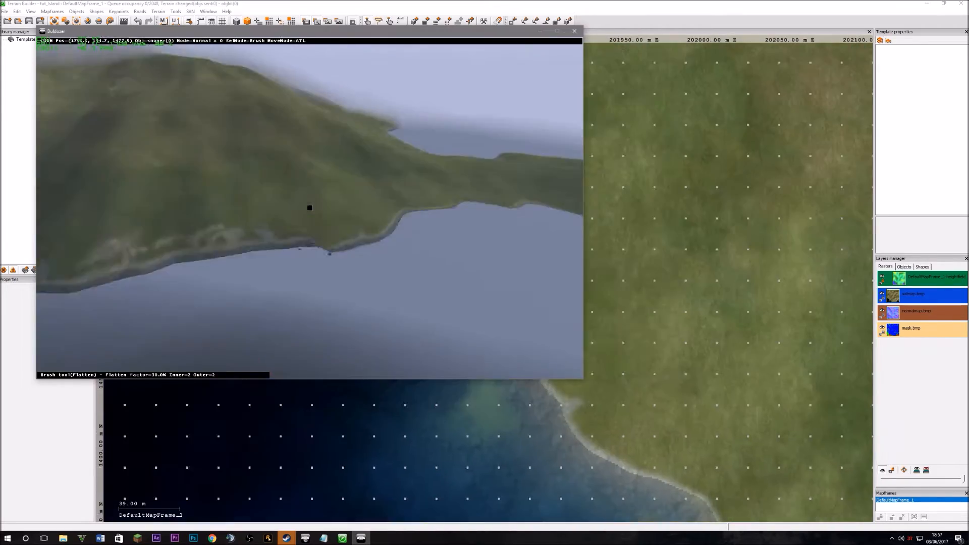
pyautogui.press('w')
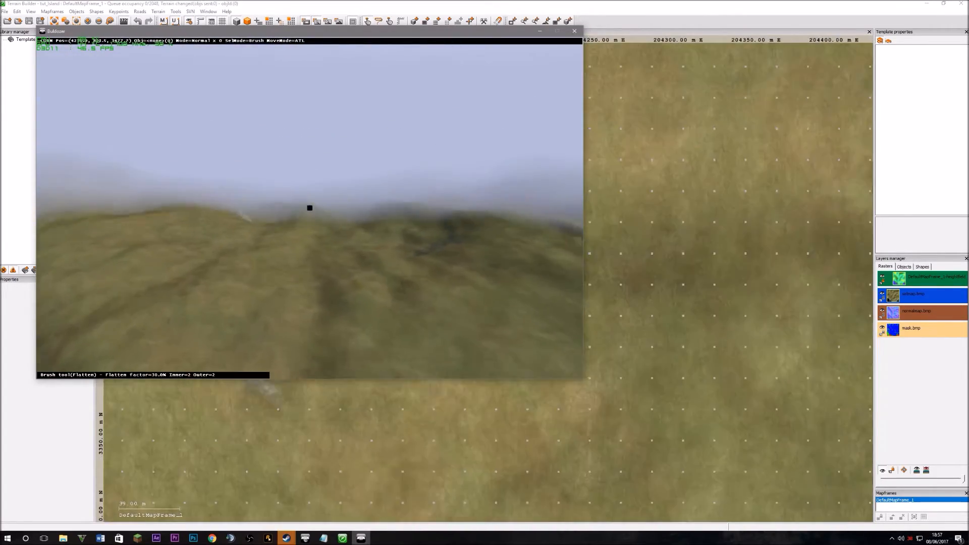
pyautogui.press('w')
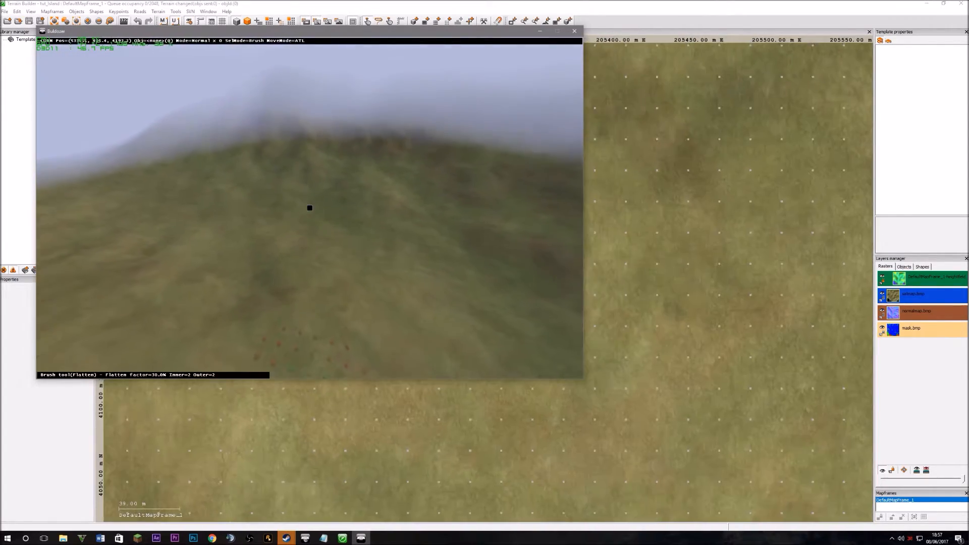
pyautogui.press('w')
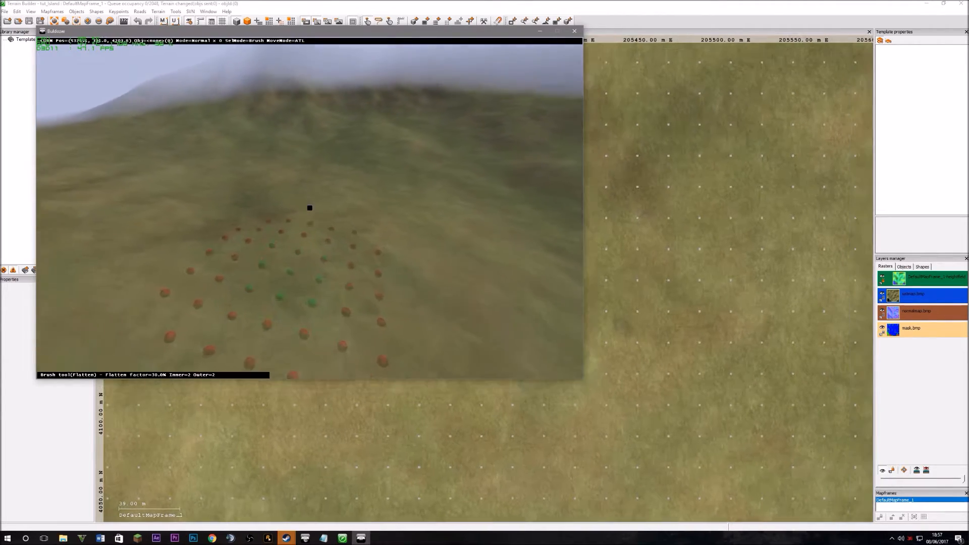
pyautogui.press('w')
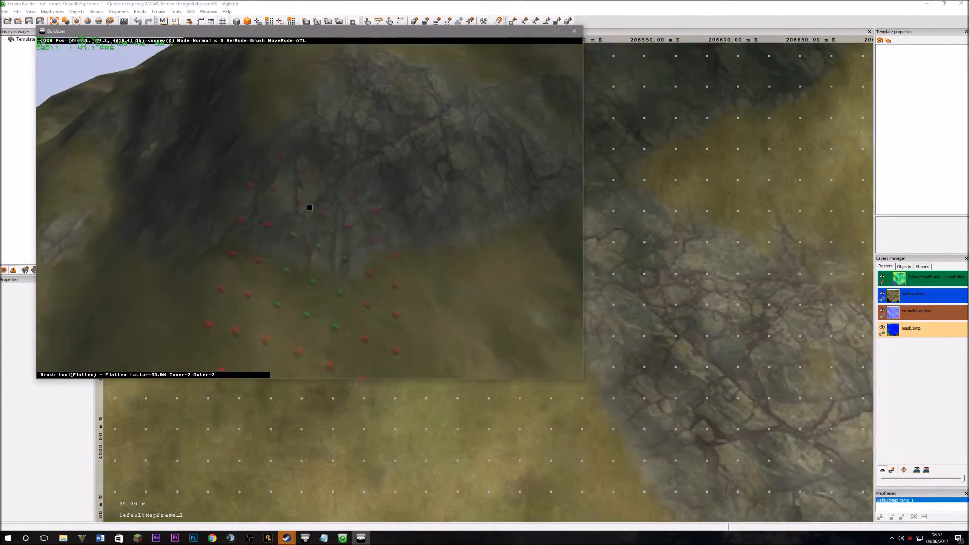
pyautogui.press('w')
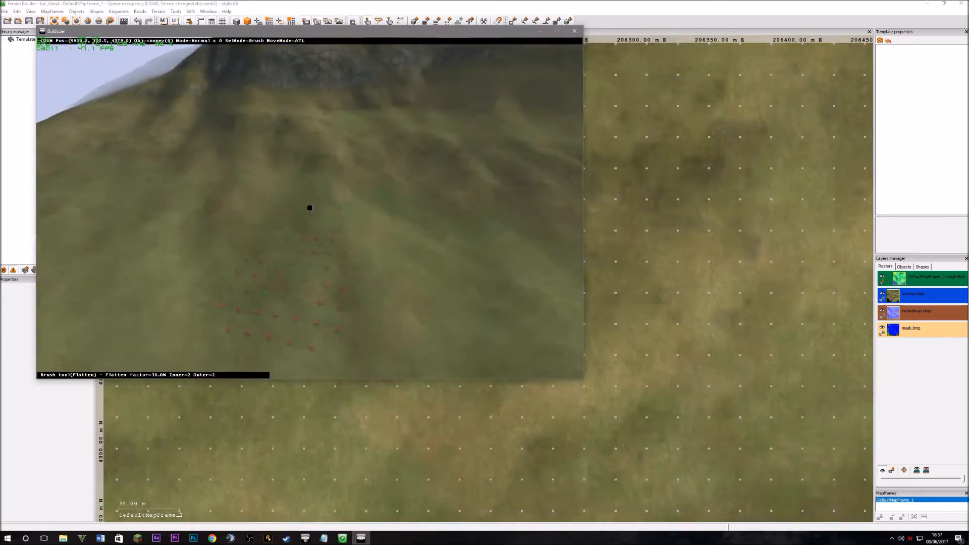
# Step: Enlarge the terrain brush to inner 5 and outer 5, and set it to Flatten at 30.0% over the rocky grass slope
pyautogui.press('w')
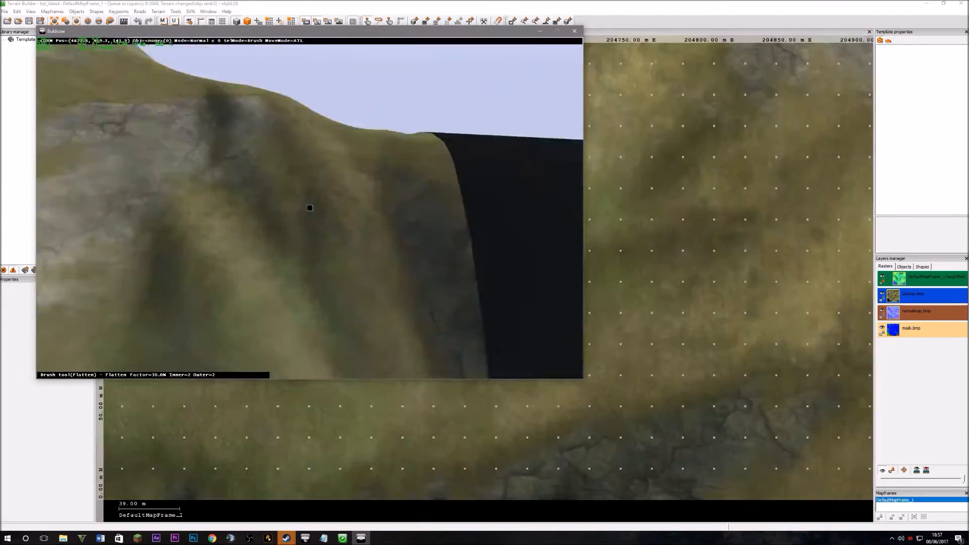
pyautogui.press('w')
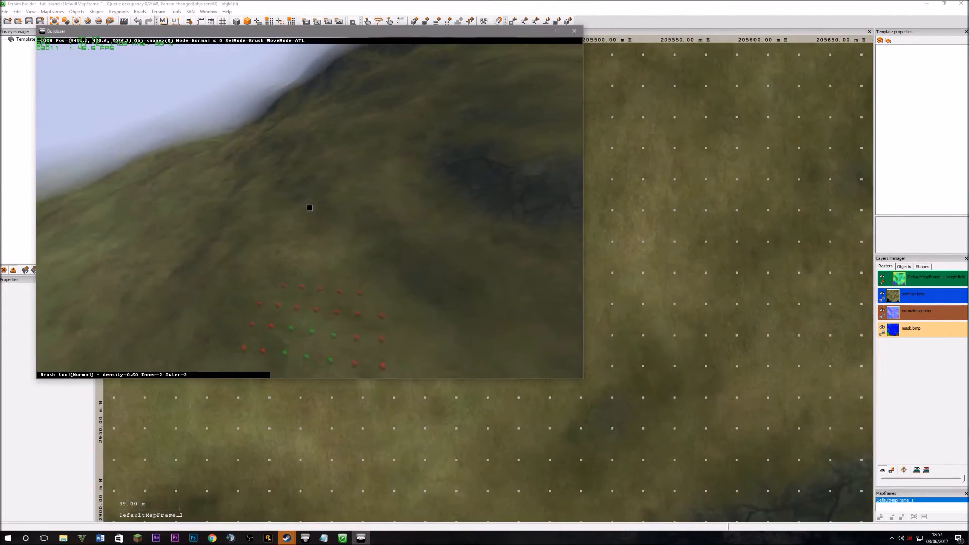
pyautogui.press('b')
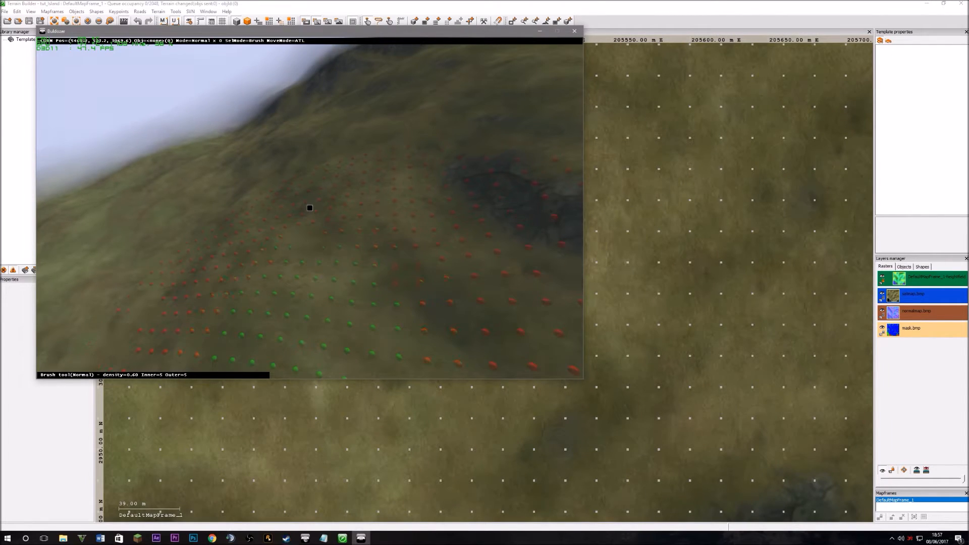
pyautogui.press('w')
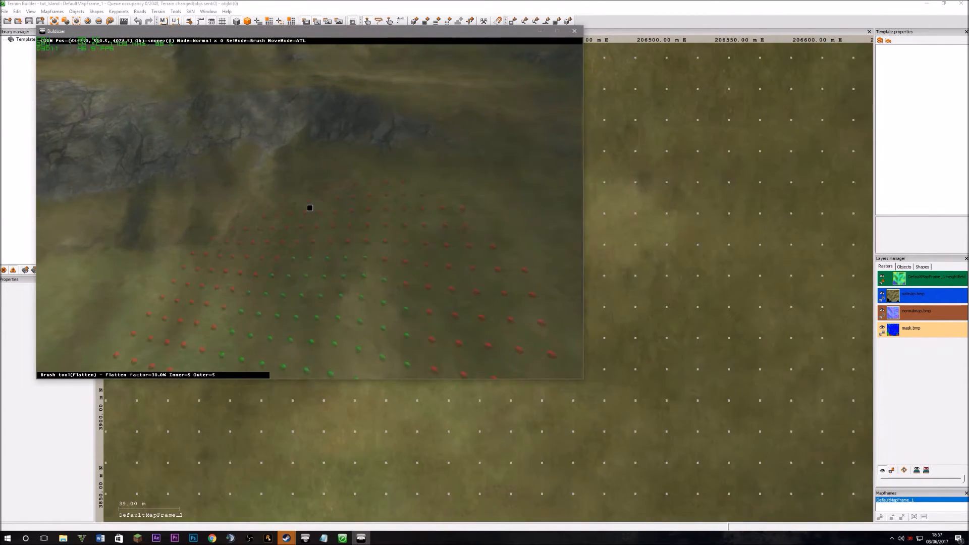
pyautogui.press('w')
pyautogui.press('b')
pyautogui.press('b')
pyautogui.press('b')
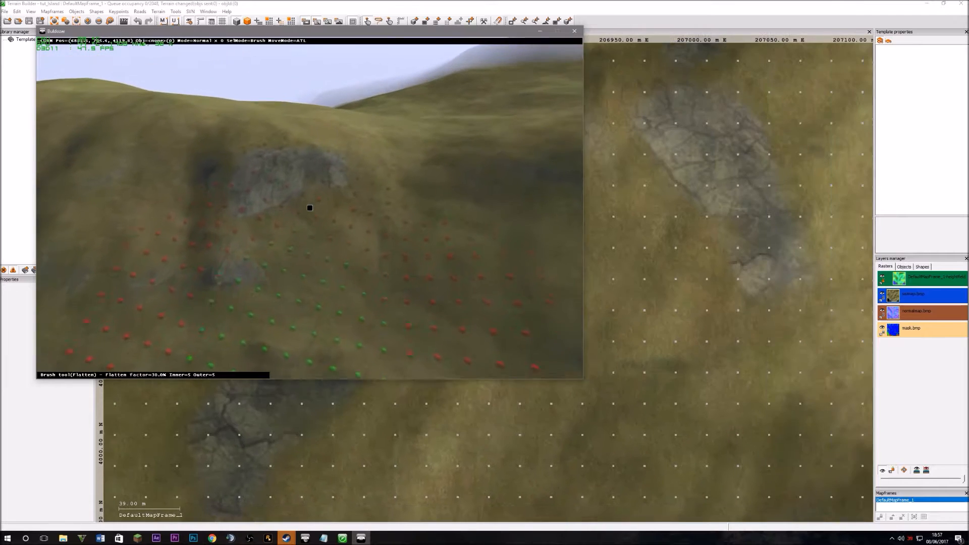
# Step: Cycle the brush through Smooth, Flatten and Normal modes around the slope beside the grey rock patch
pyautogui.press('w')
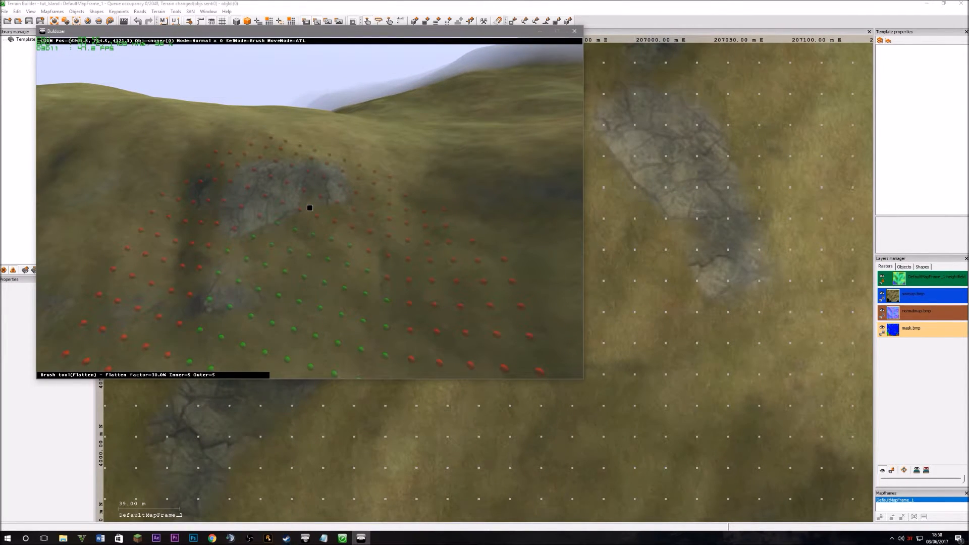
pyautogui.press('s')
pyautogui.press('b')
pyautogui.press('b')
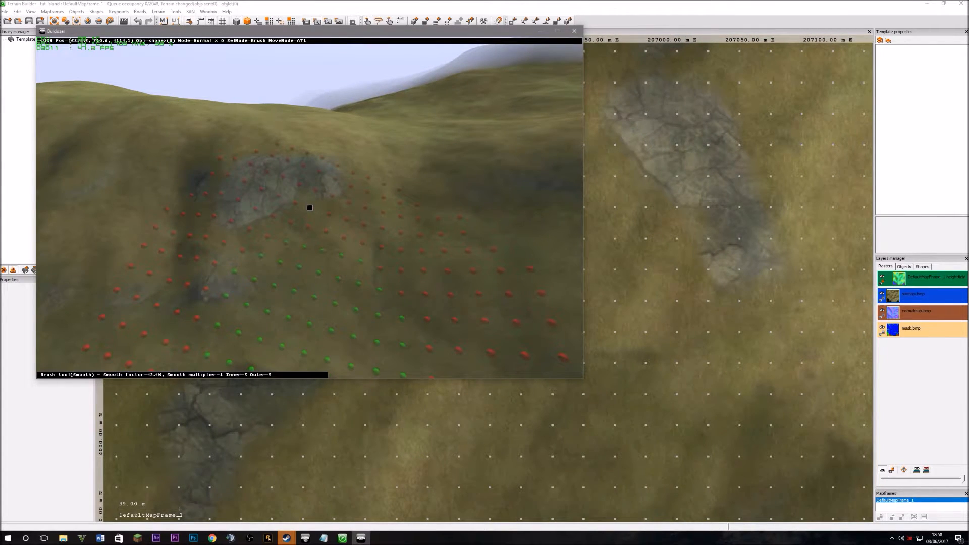
pyautogui.press('b')
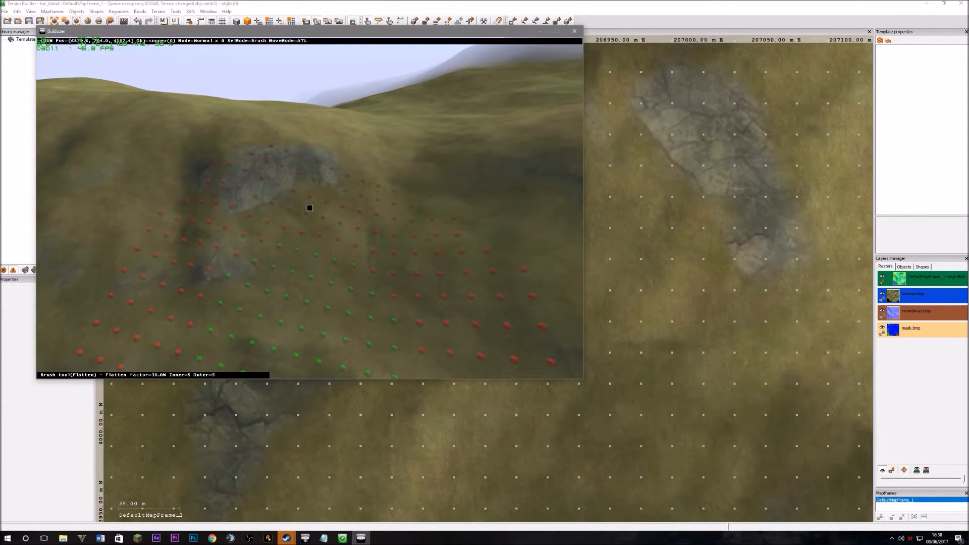
pyautogui.press('b')
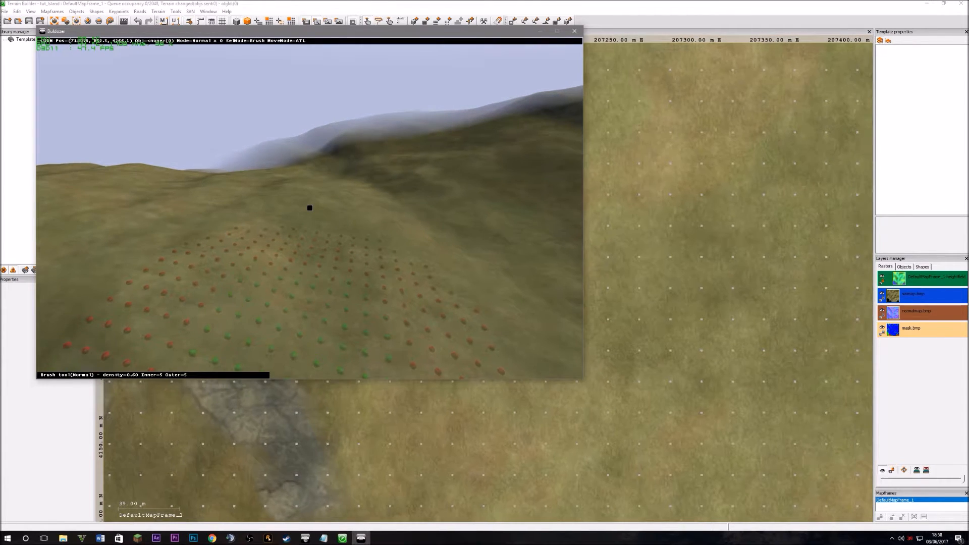
# Step: Set the brush to Flatten at 30.0% over the hilltop and view the ridge from different camera heights
pyautogui.press('w')
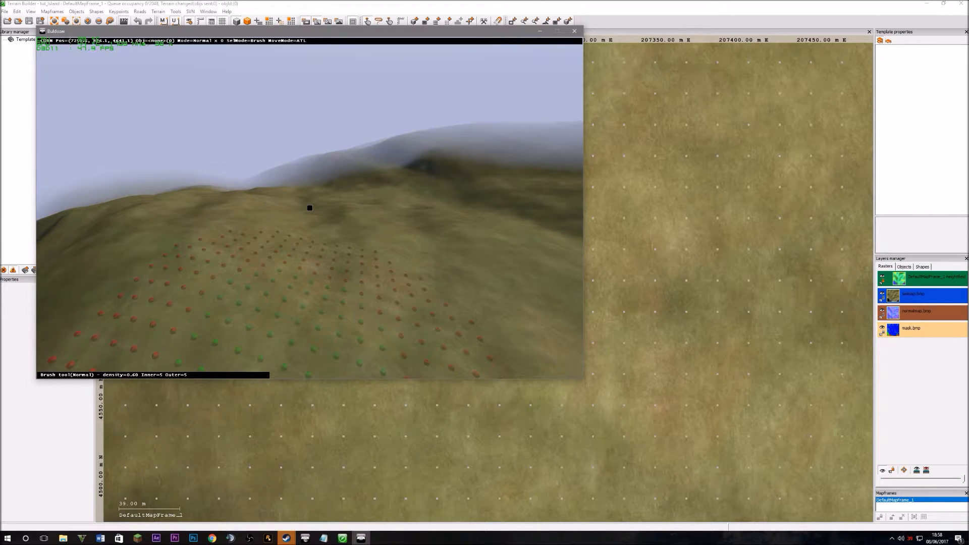
pyautogui.press('w')
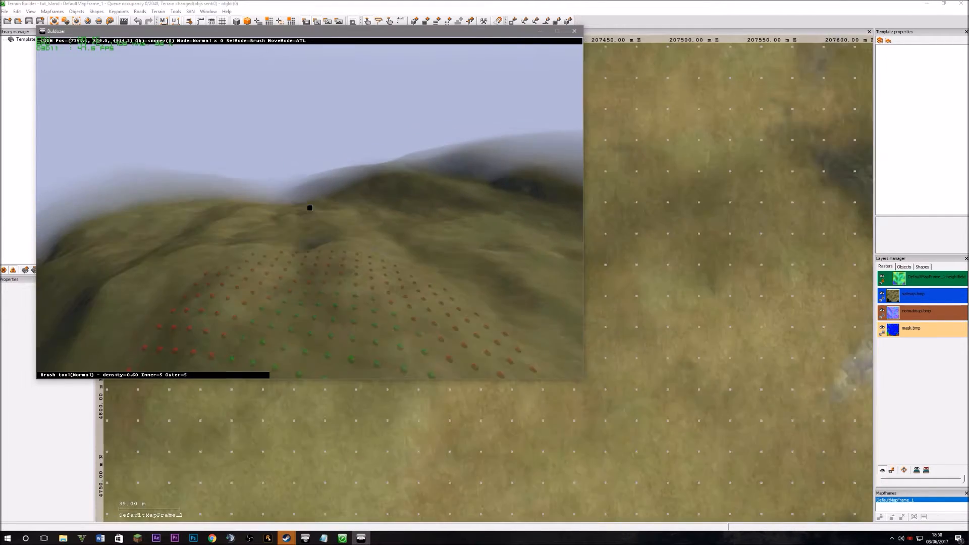
pyautogui.press('b')
pyautogui.press('q')
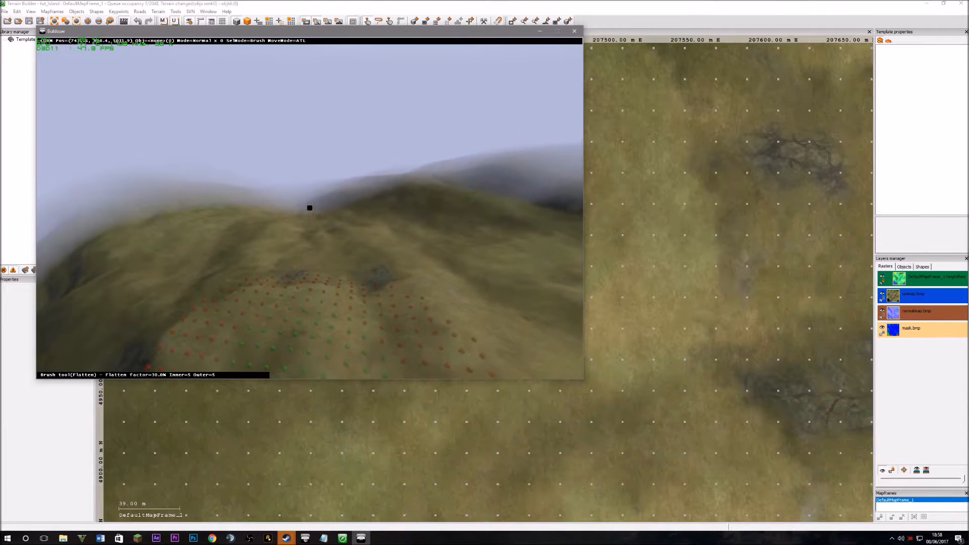
pyautogui.press('z')
pyautogui.press('z')
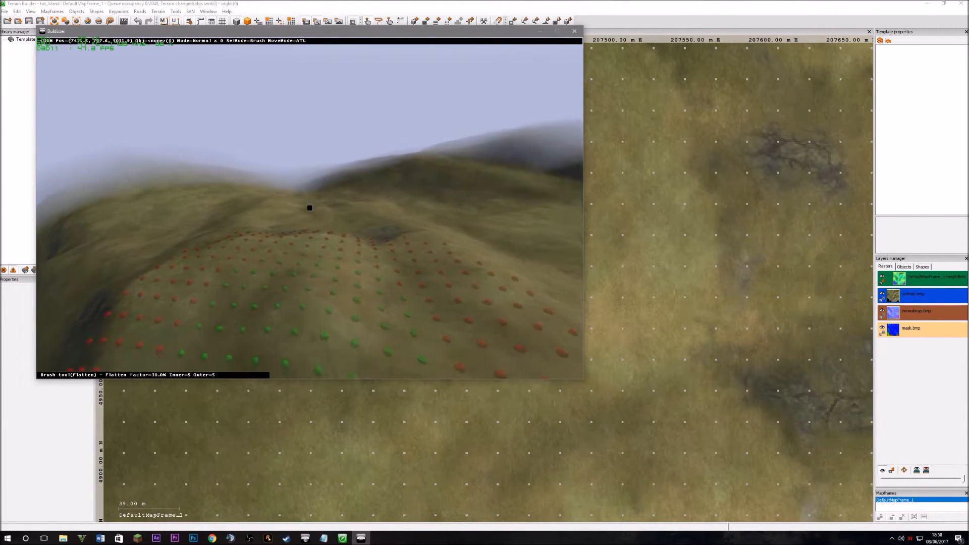
pyautogui.press('q')
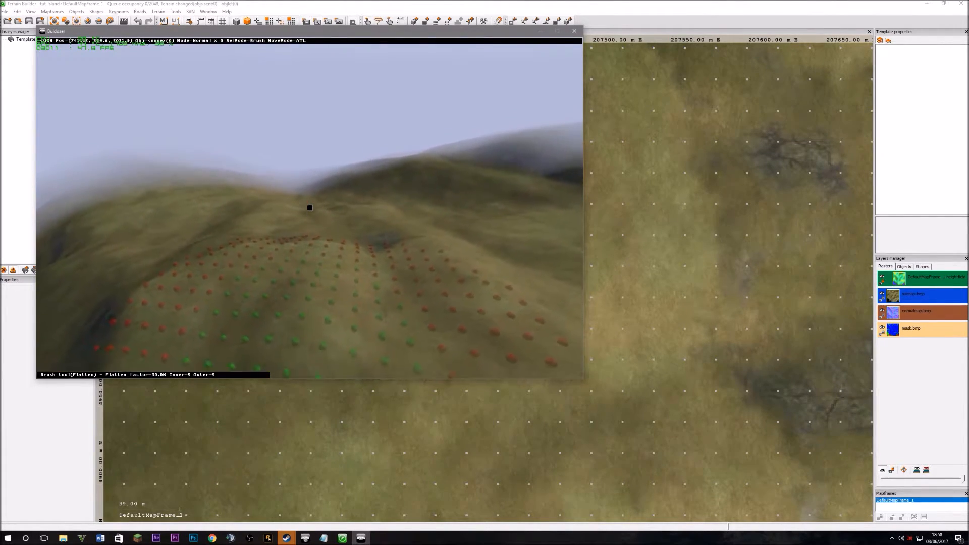
pyautogui.press('z')
# Step: Fly across the hills to the open grassy valley and change the selection mode from Brush to Objects
pyautogui.press('w')
pyautogui.press('w')
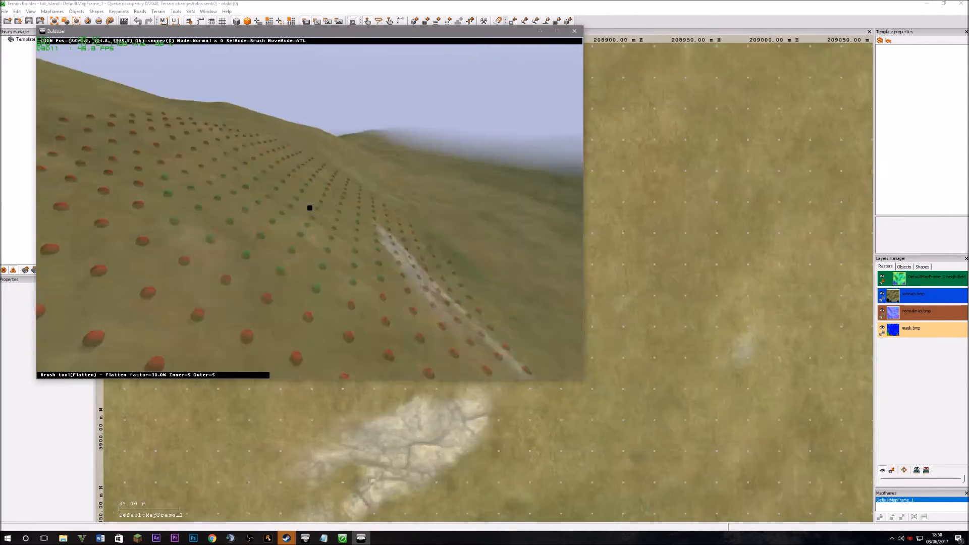
pyautogui.press('w')
pyautogui.press('b')
pyautogui.press('b')
pyautogui.press('s')
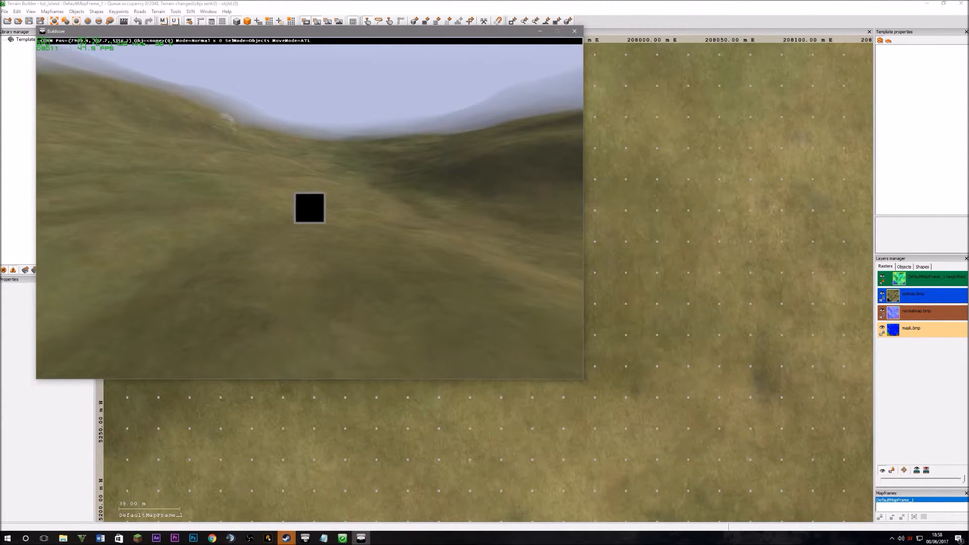
# Step: Switch to Terrain Builder and start a new template library that is created from a directory
pyautogui.hotkey('alt', 'Tab')
pyautogui.click(33, 213)
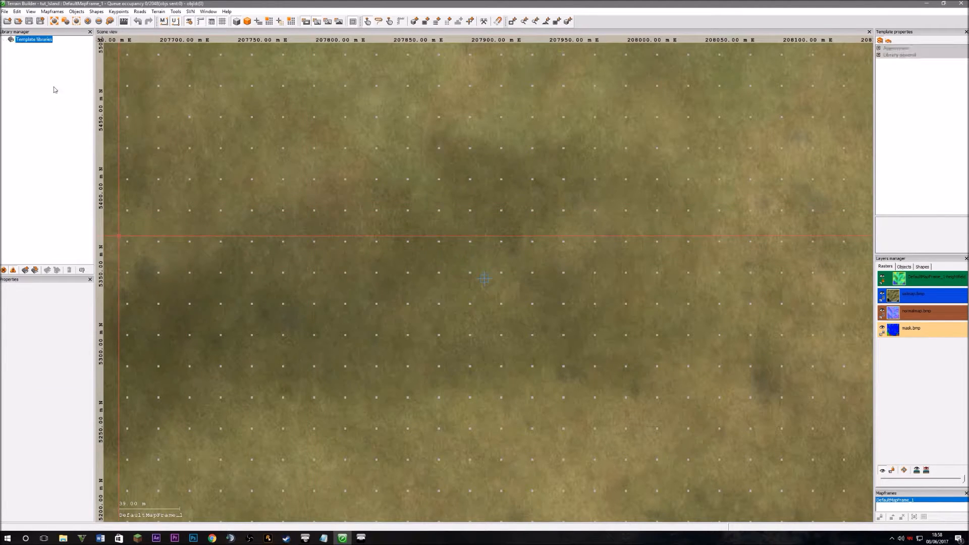
pyautogui.click(24, 270)
pyautogui.click(437, 249)
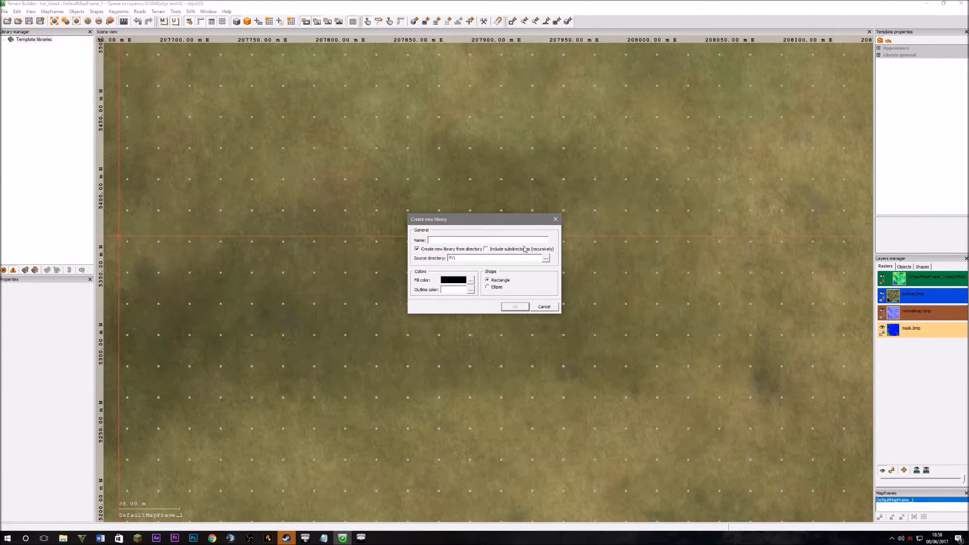
# Step: Choose the structures_f folder inside a3 on drive P: as the source directory and create the library
pyautogui.click(548, 258)
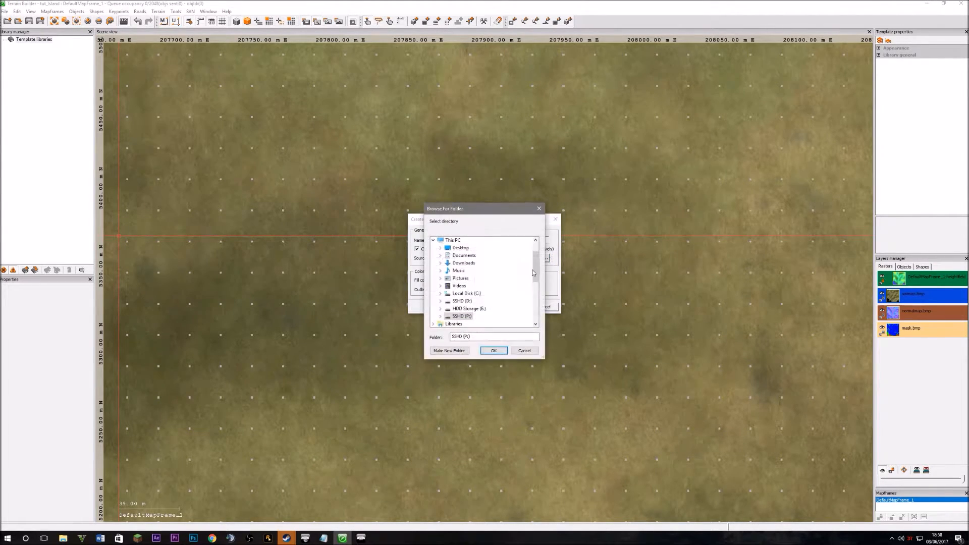
pyautogui.click(441, 315)
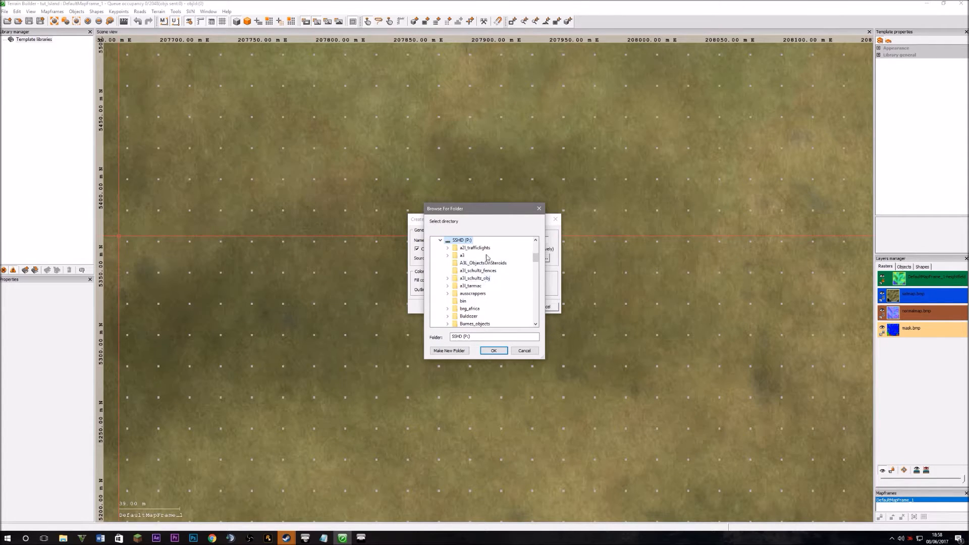
pyautogui.click(447, 255)
pyautogui.scroll(-10, 491, 314)
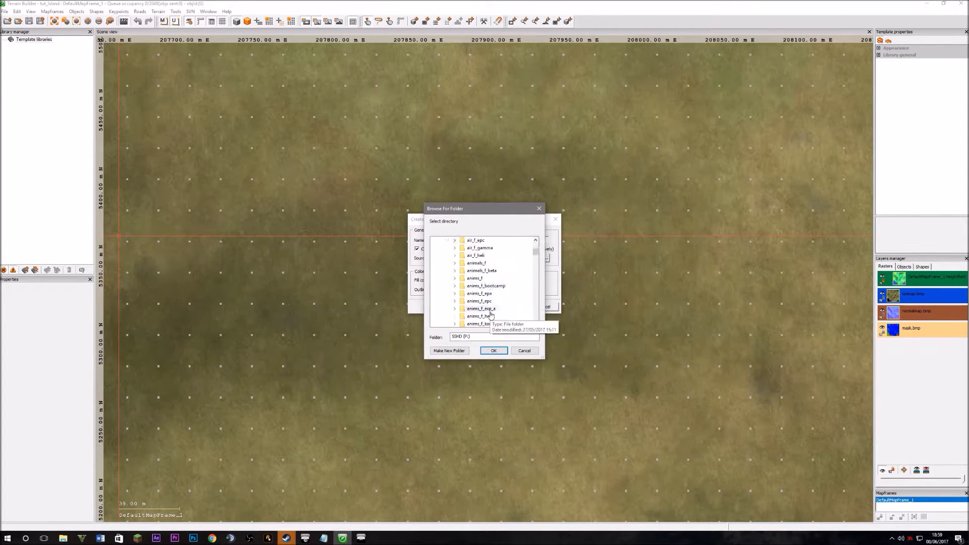
pyautogui.scroll(-15, 491, 316)
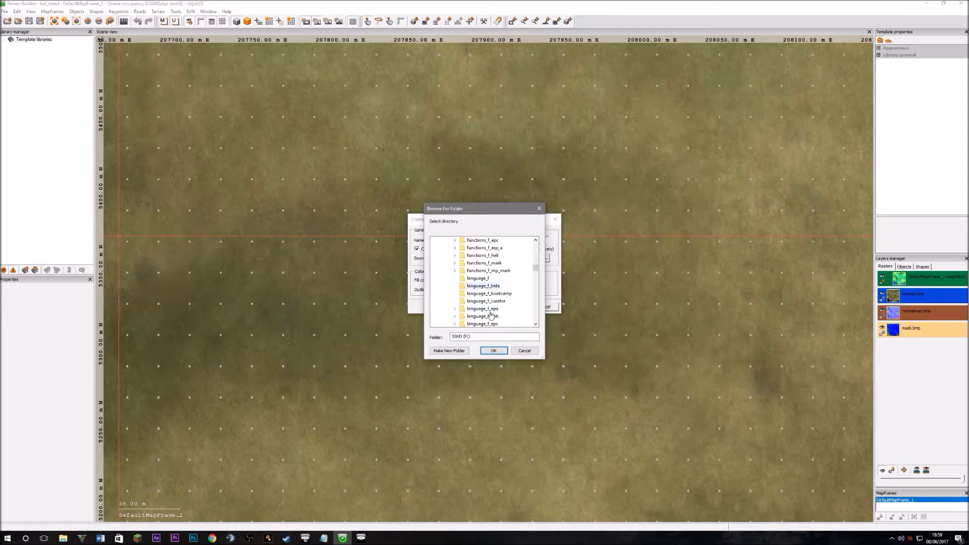
pyautogui.scroll(-5, 484, 288)
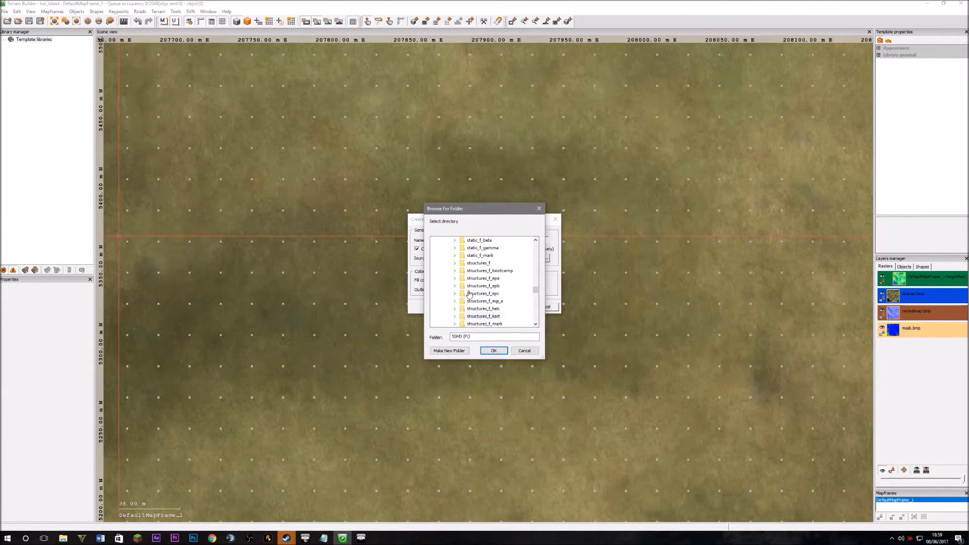
pyautogui.click(455, 263)
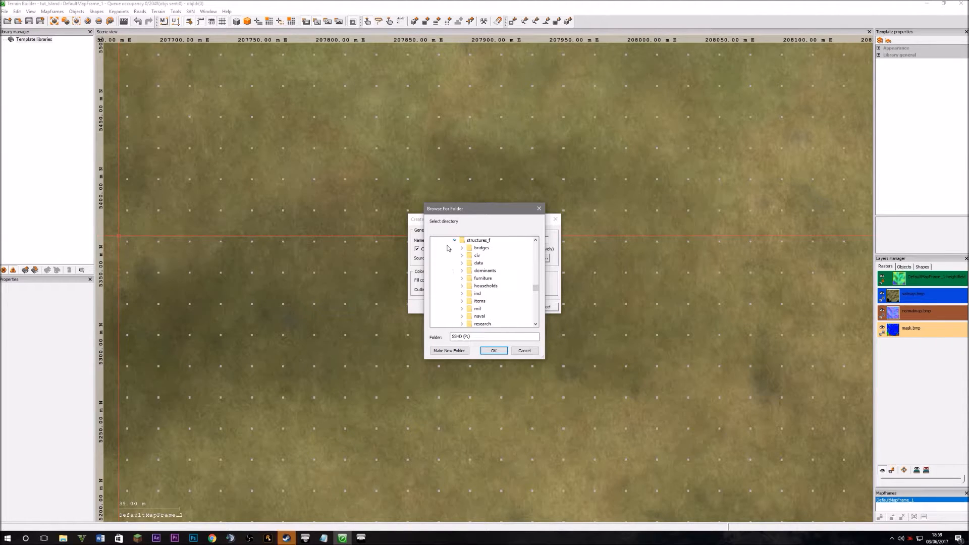
pyautogui.click(454, 240)
pyautogui.doubleClick(478, 240)
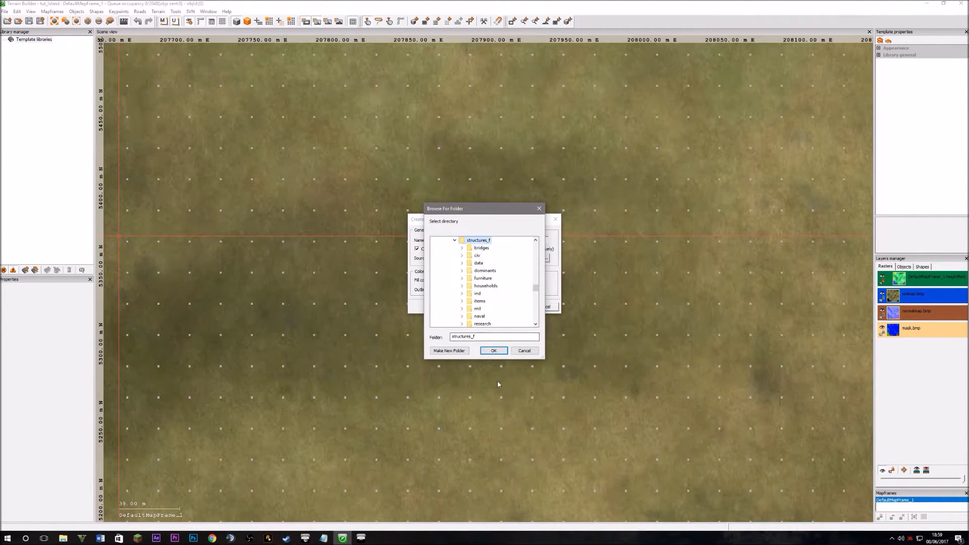
pyautogui.click(497, 350)
pyautogui.click(515, 307)
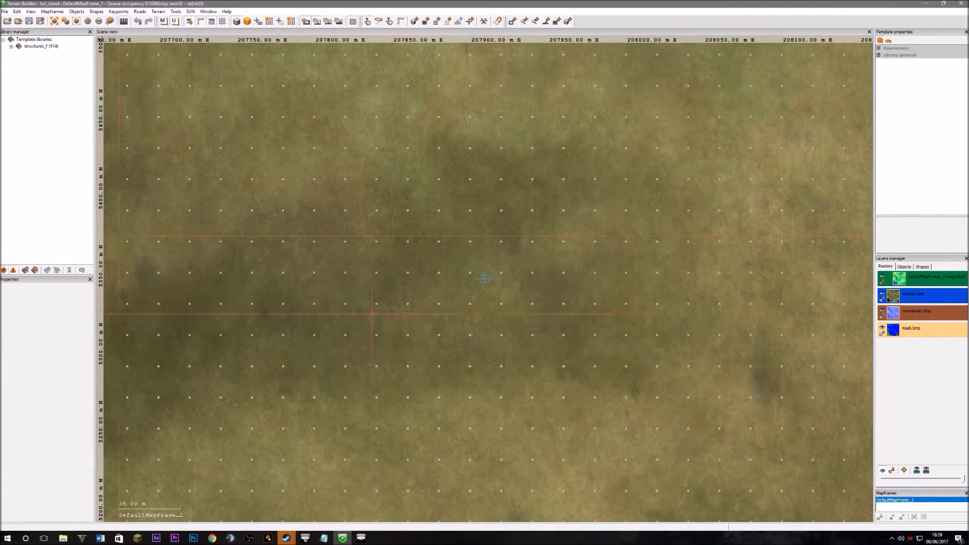
# Step: Expand the structures_f library and select the chapel_v1_f template for placement
pyautogui.click(11, 46)
pyautogui.scroll(-20, 59, 92)
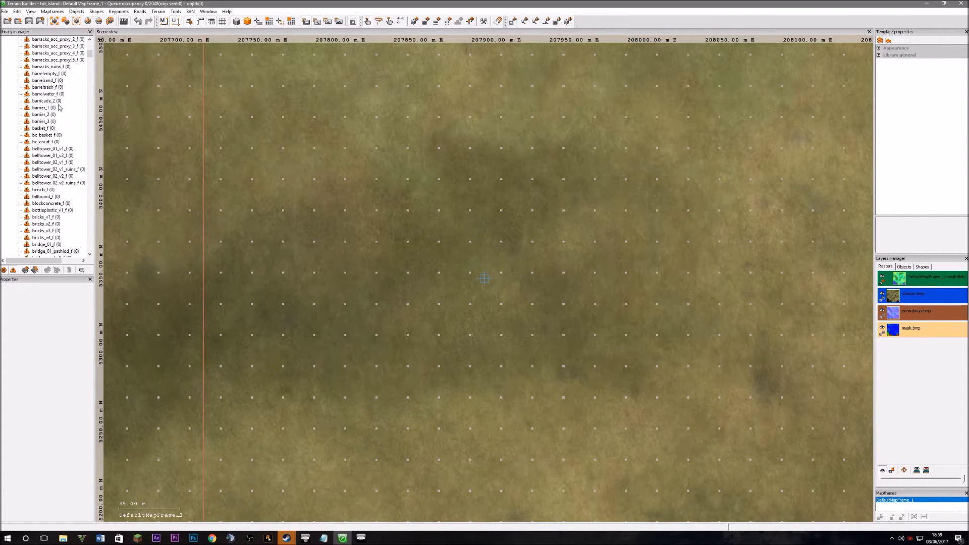
pyautogui.scroll(-15, 65, 130)
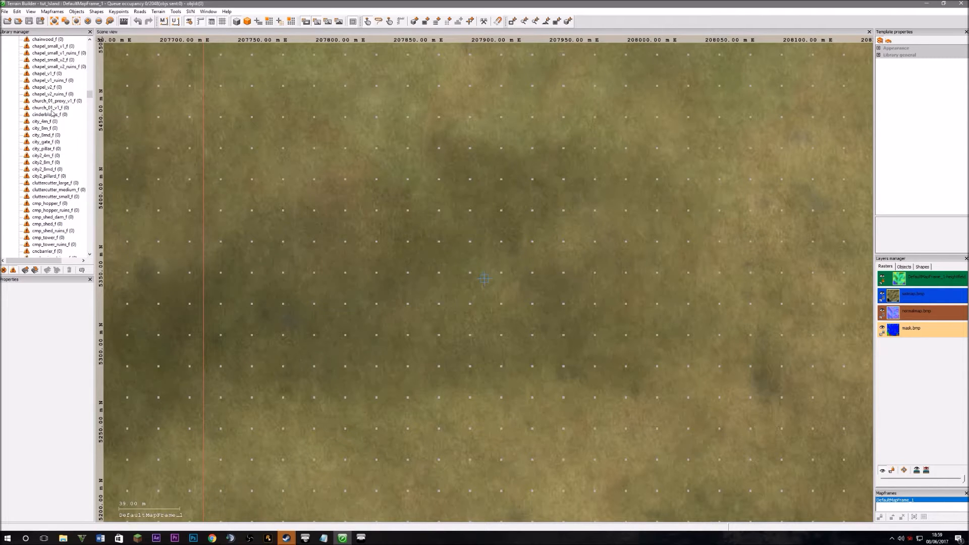
pyautogui.click(50, 108)
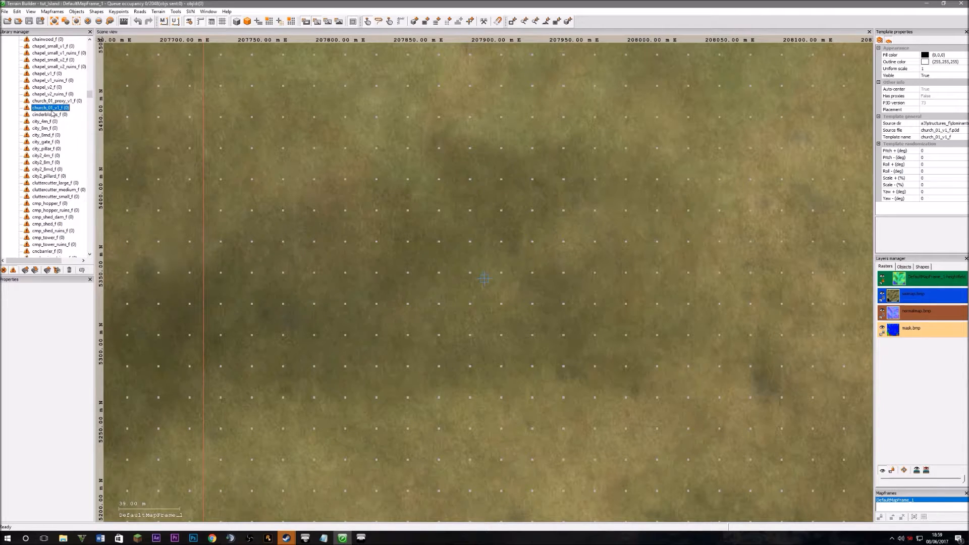
pyautogui.click(45, 74)
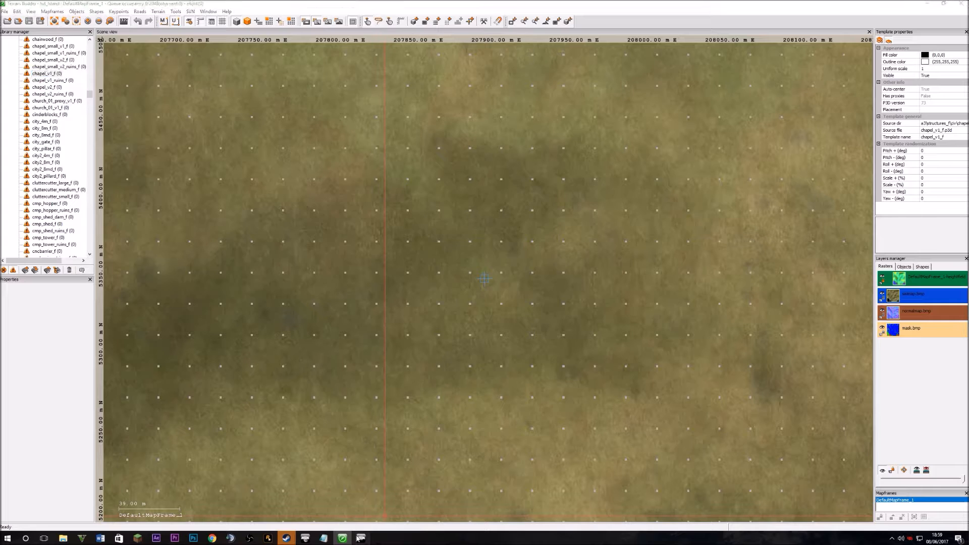
# Step: Return to Buldozer, place the chapel_v1_f building on the valley grass, and deselect and reselect it
pyautogui.press('w')
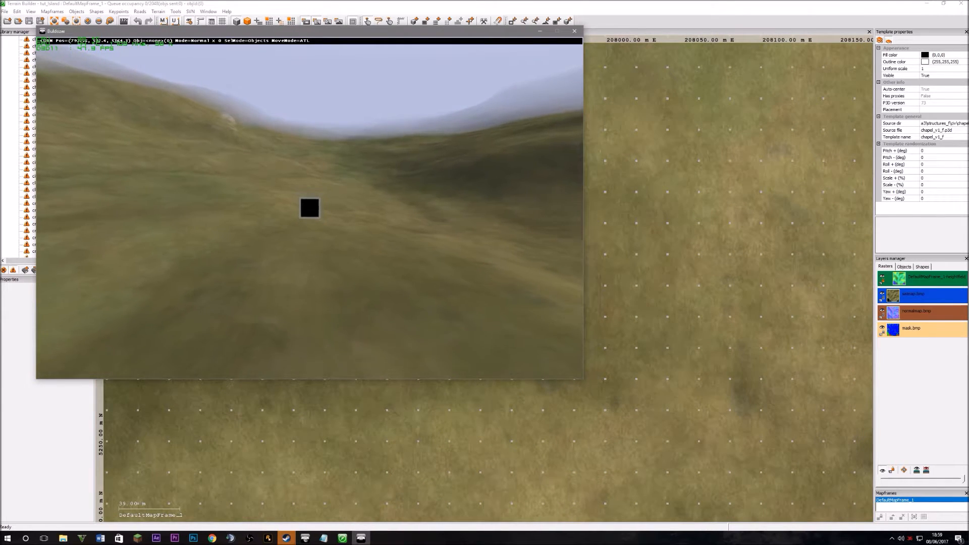
pyautogui.press('z')
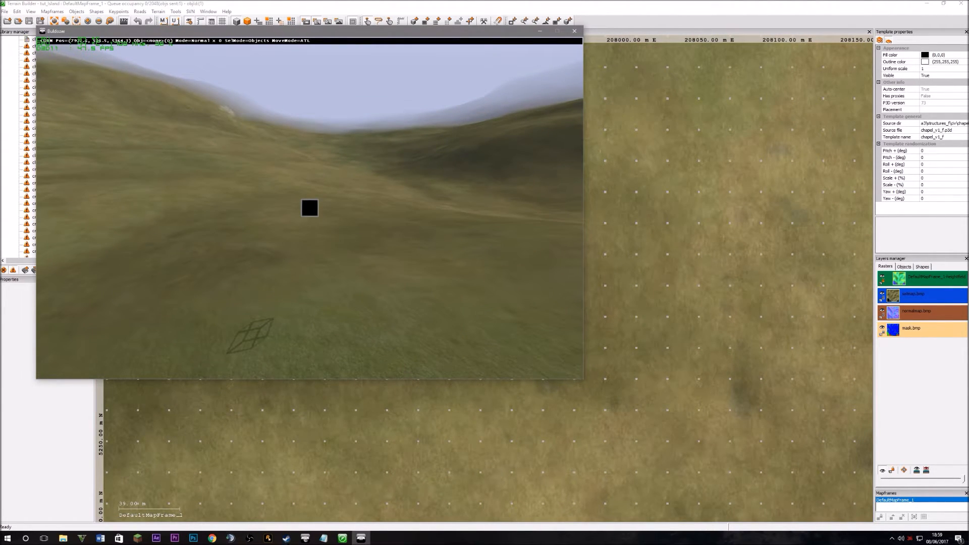
pyautogui.press('Insert')
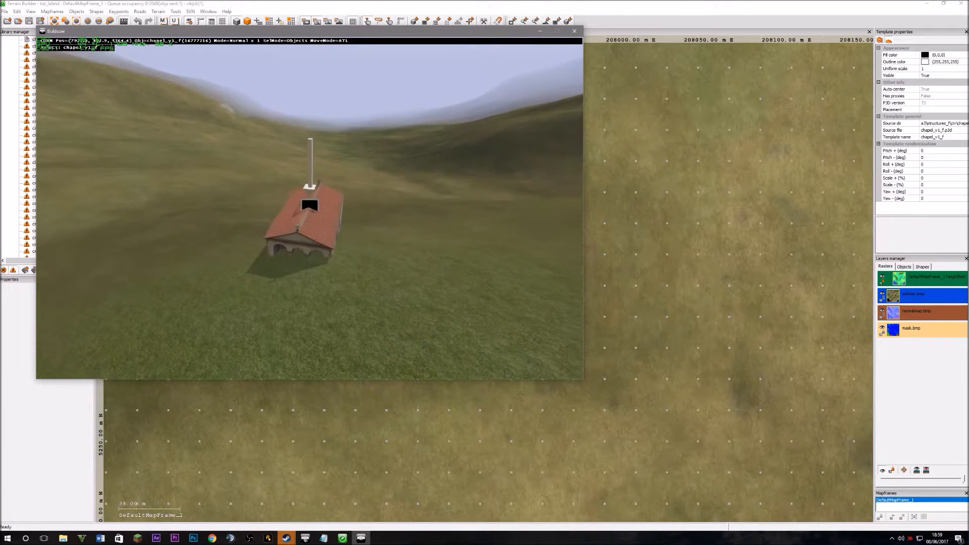
pyautogui.press('space')
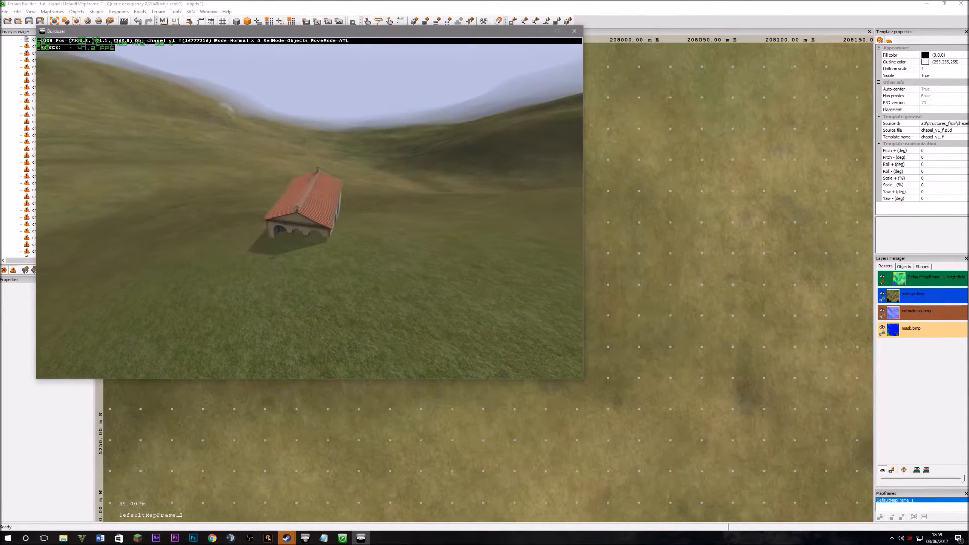
pyautogui.press('space')
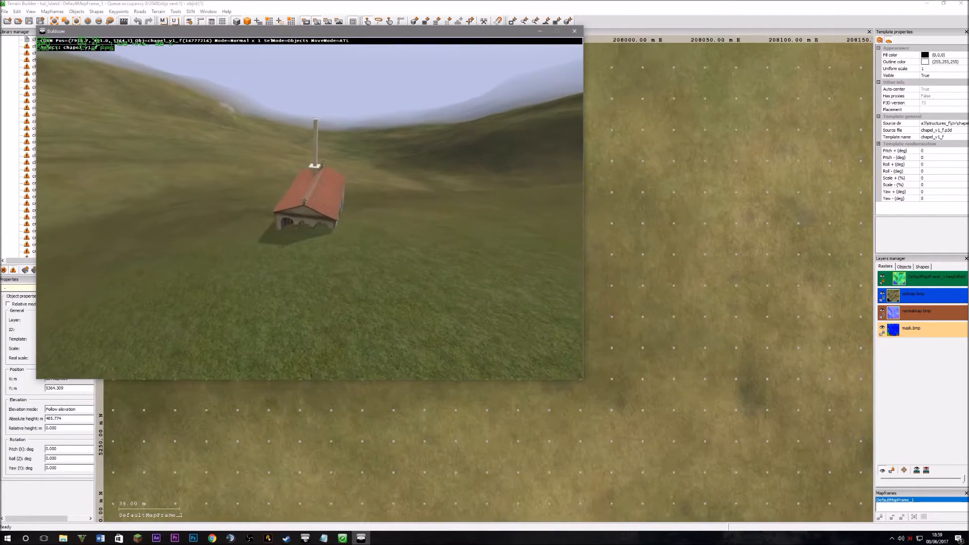
# Step: Move the selected chapel across the valley slope and rotate it to a yaw of about 284.5 degrees
pyautogui.moveTo(310, 207); pyautogui.dragTo(311, 204)
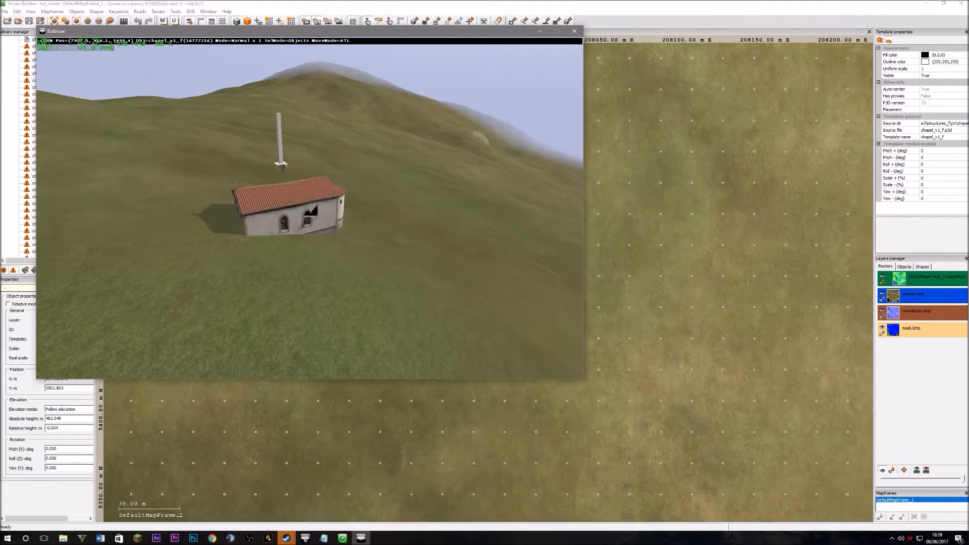
pyautogui.moveTo(309, 207); pyautogui.dragTo(309, 206, button='right')
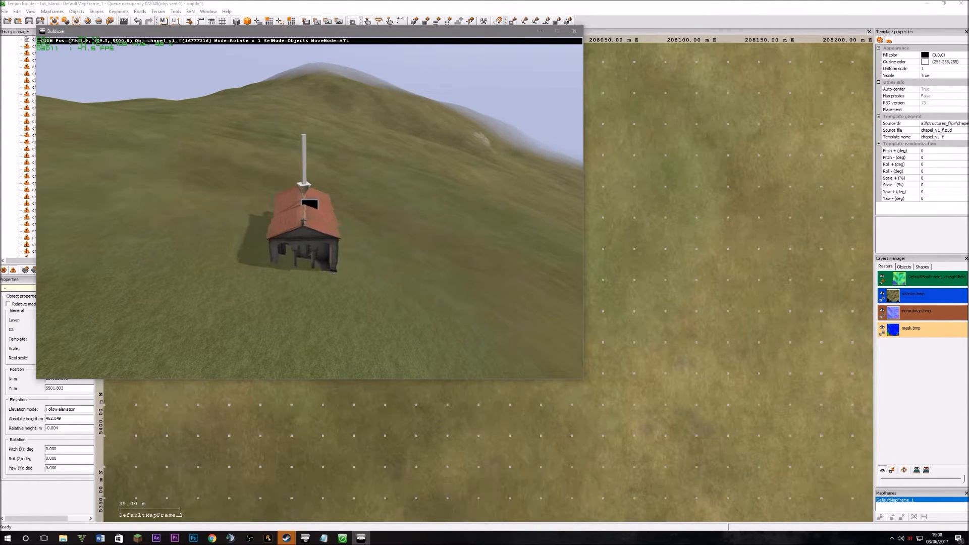
pyautogui.press('shift')
pyautogui.moveTo(309, 208); pyautogui.dragTo(288, 207)
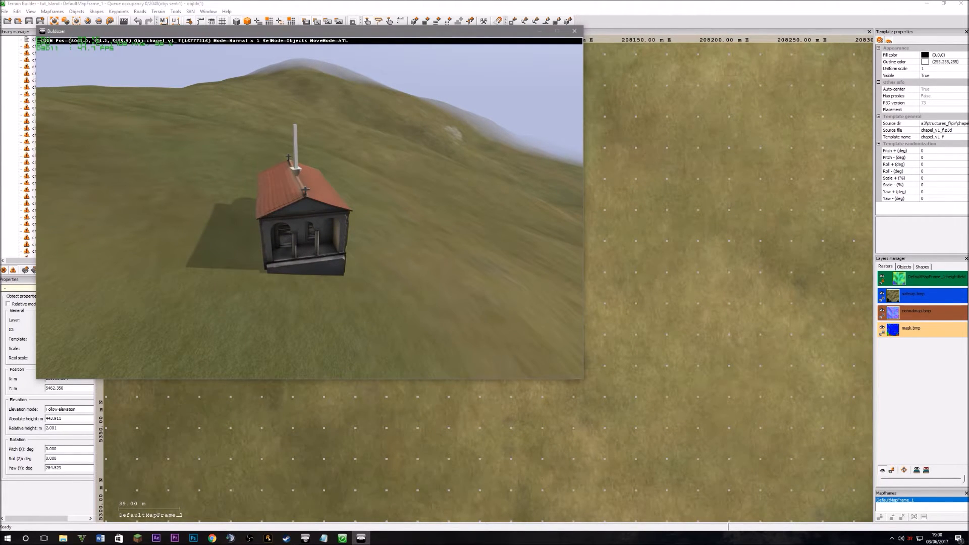
# Step: Tilt the chapel sideways and reset its pitch and roll so it stands upright
pyautogui.moveTo(309, 208)
pyautogui.keyDown('shift'); pyautogui.mouseDown()
pyautogui.moveTo(247, 207)
pyautogui.moveTo(394, 208)
pyautogui.moveTo(328, 208)
pyautogui.mouseUp(); pyautogui.keyUp('shift')
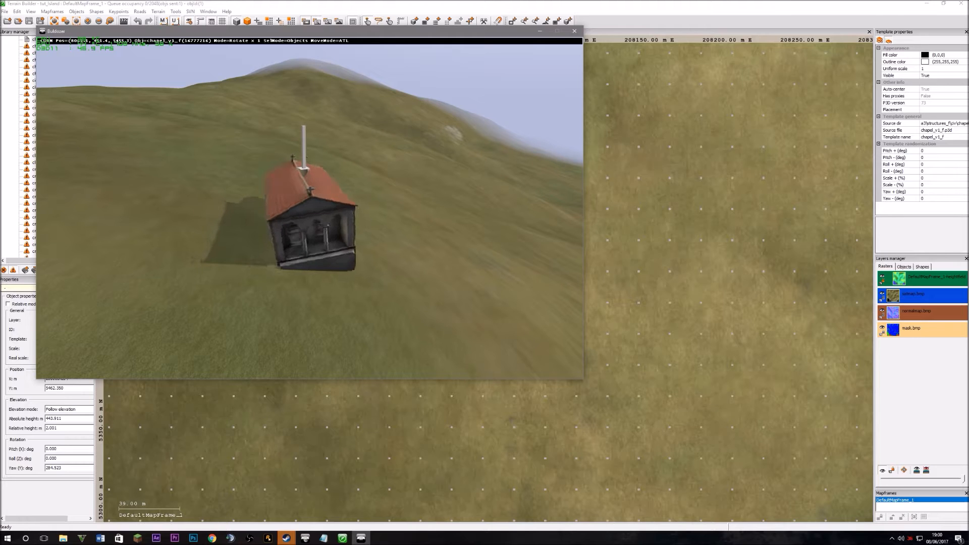
pyautogui.press('BackSpace')
pyautogui.press('s')
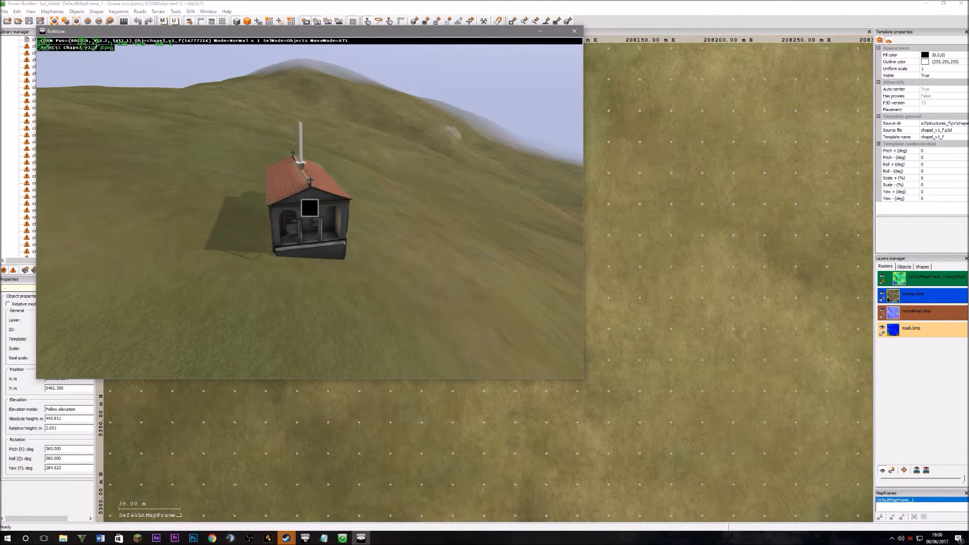
# Step: Raise the chapel high above the ground and bring it down to a relative height of about 7.1 m
pyautogui.press('w')
pyautogui.keyDown('alt'); pyautogui.moveTo(310, 208); pyautogui.dragTo(309, 177); pyautogui.keyUp('alt')
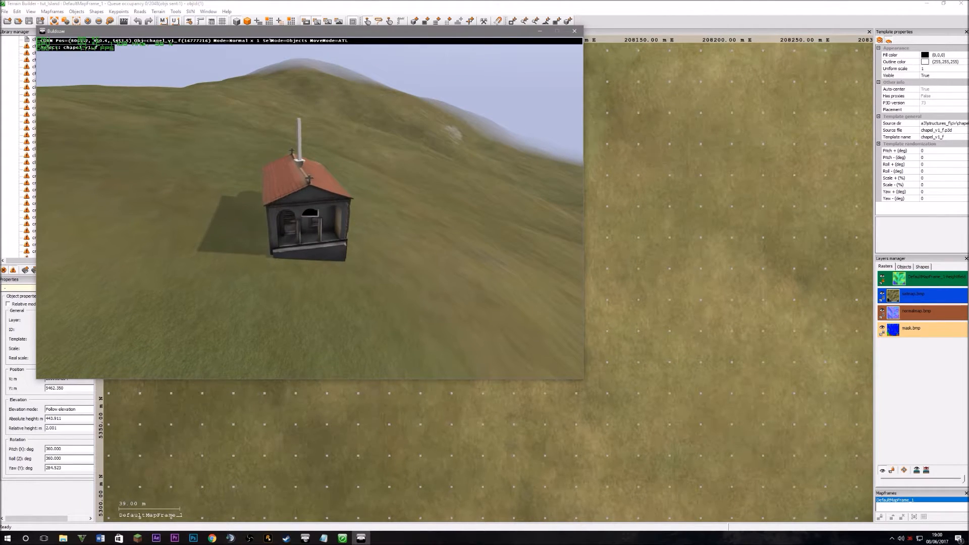
pyautogui.press('s')
pyautogui.press('q')
pyautogui.keyDown('alt'); pyautogui.moveTo(309, 208); pyautogui.dragTo(310, 146); pyautogui.keyUp('alt')
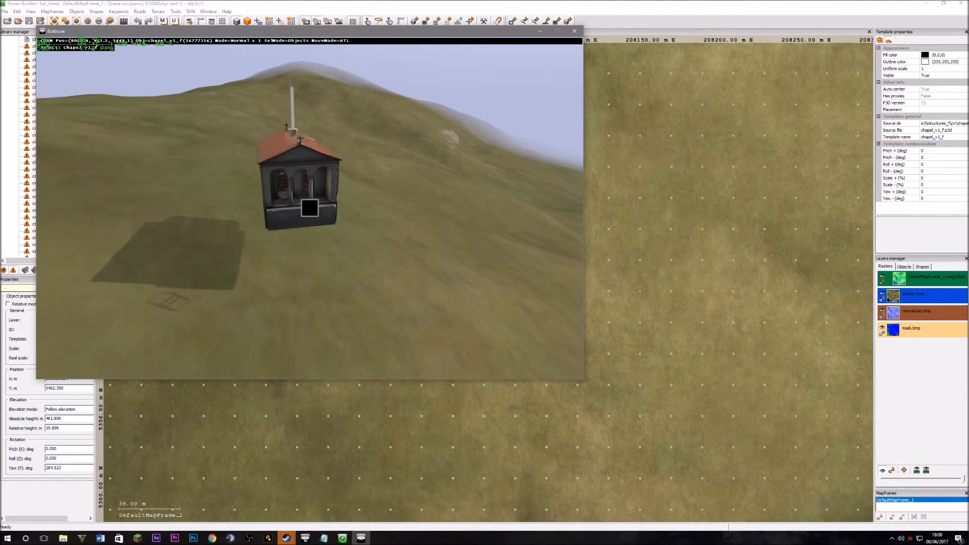
pyautogui.keyDown('alt'); pyautogui.moveTo(310, 208); pyautogui.dragTo(310, 262); pyautogui.keyUp('alt')
pyautogui.keyDown('shift'); pyautogui.moveTo(309, 208); pyautogui.dragTo(310, 208); pyautogui.keyUp('shift')
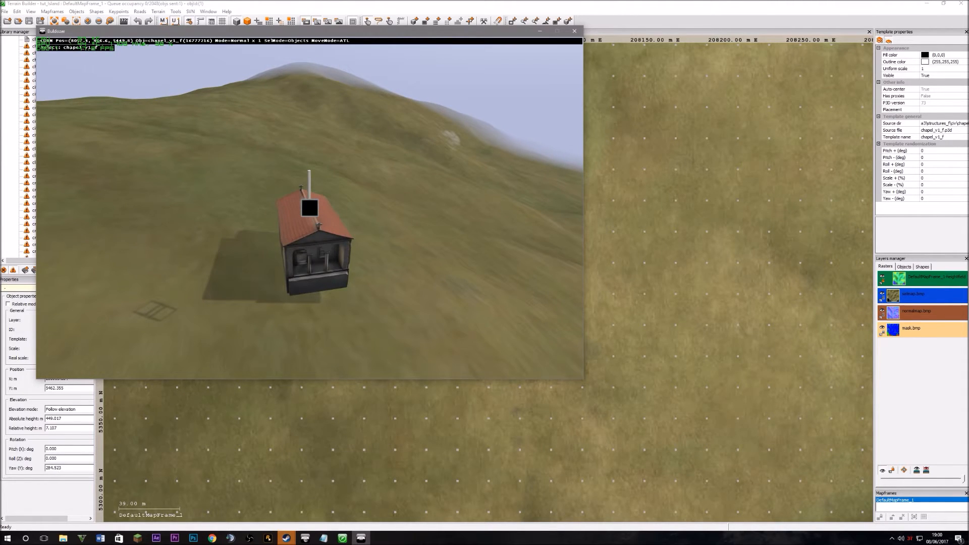
# Step: Lower the floating chapel onto the slope to a relative height of about 0.9 m
pyautogui.press('q')
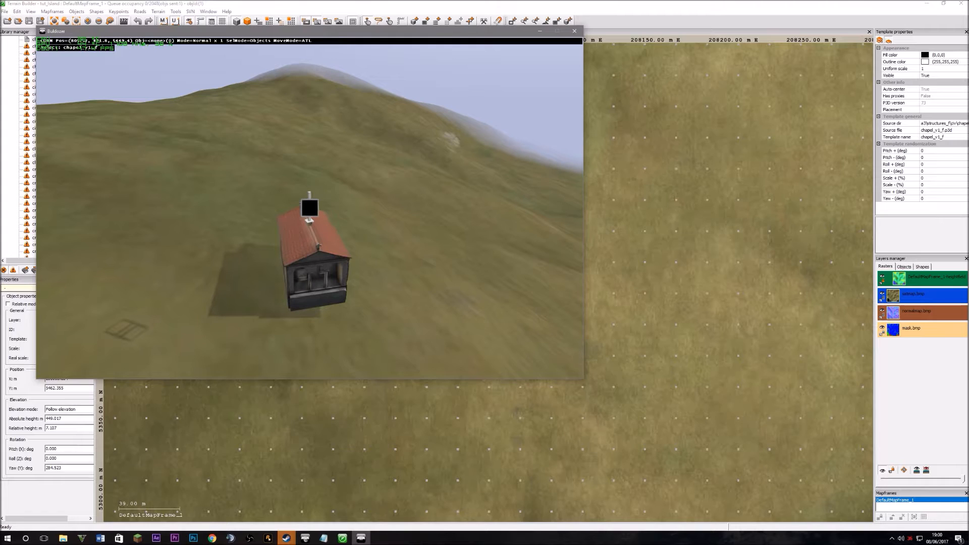
pyautogui.keyDown('shift'); pyautogui.moveTo(310, 207); pyautogui.dragTo(310, 208); pyautogui.keyUp('shift')
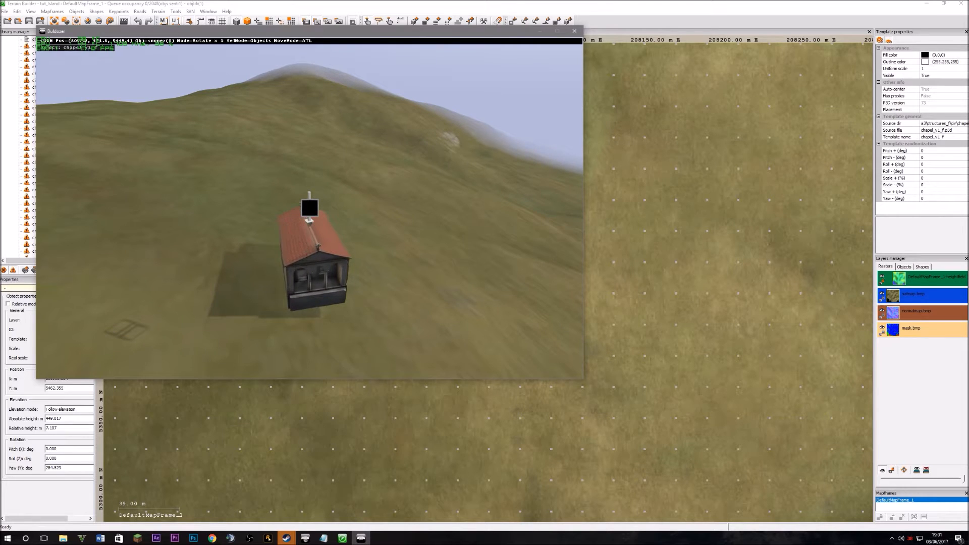
pyautogui.press('s')
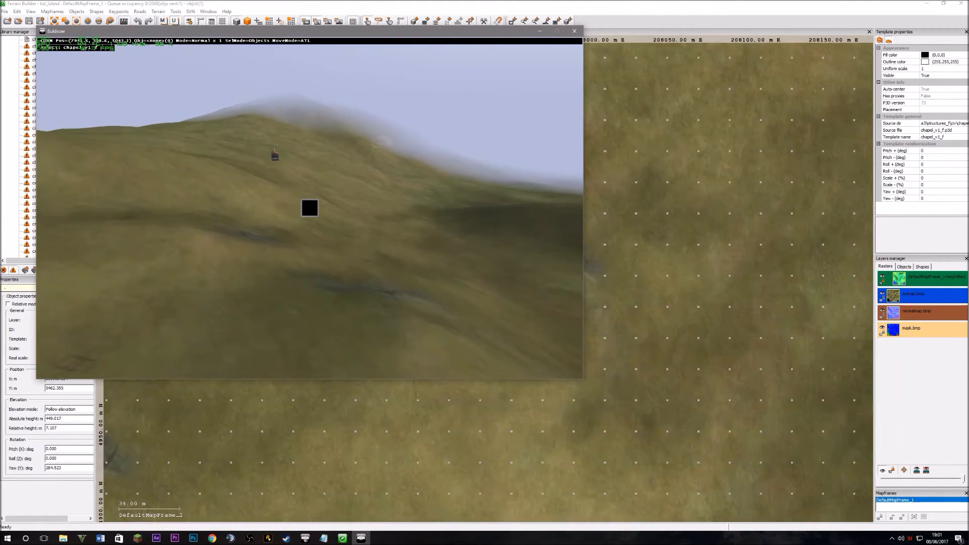
pyautogui.press('w')
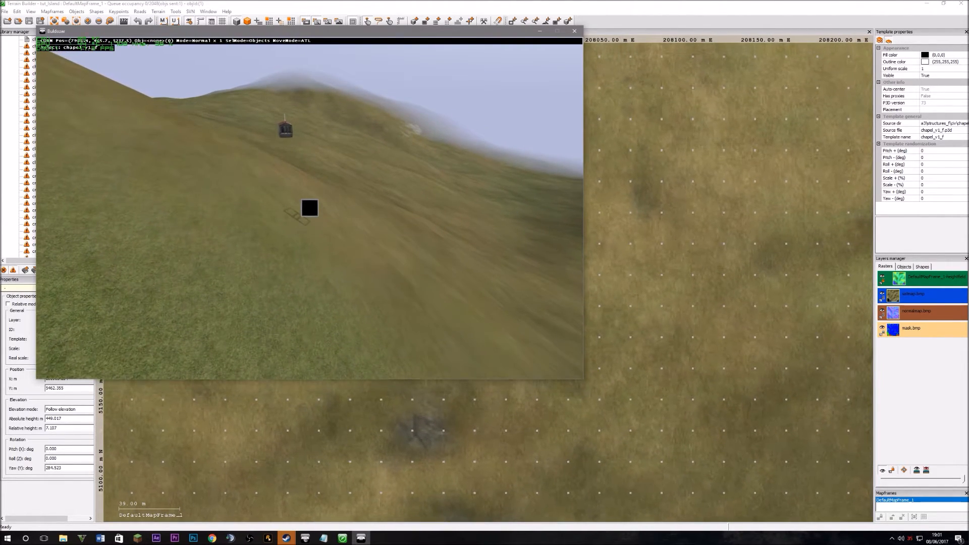
pyautogui.press('w')
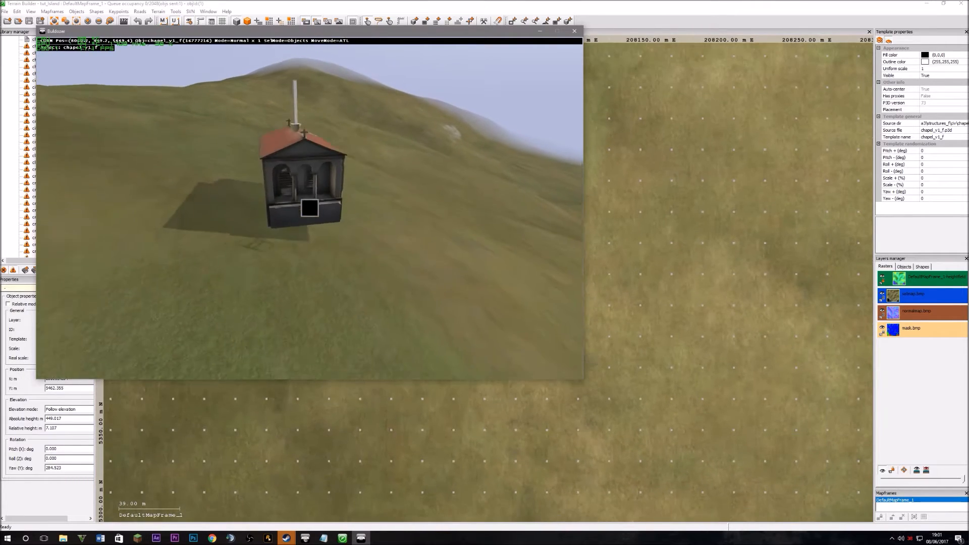
pyautogui.keyDown('alt'); pyautogui.moveTo(309, 207); pyautogui.dragTo(309, 228); pyautogui.keyUp('alt')
pyautogui.press('w')
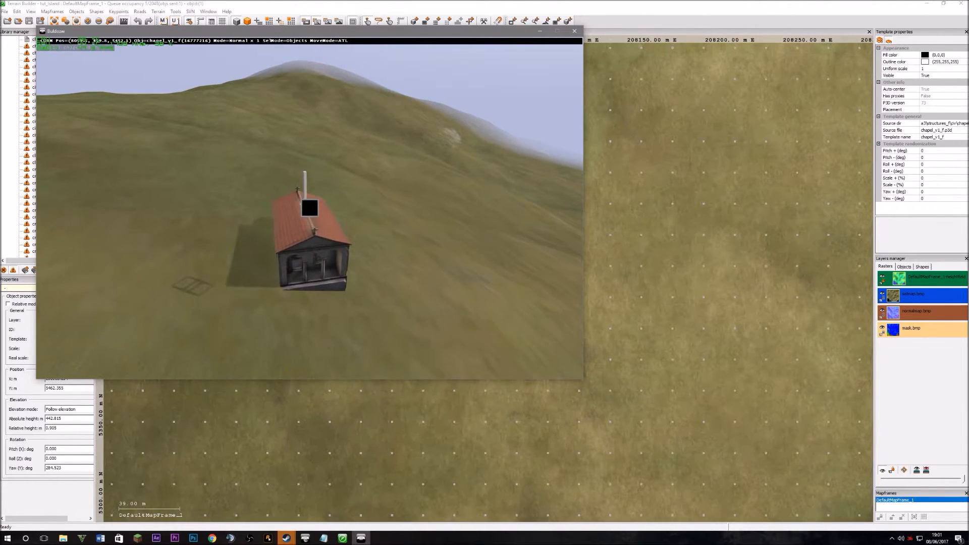
# Step: Place two more chapel_v1_f buildings on the hillside below the first chapel
pyautogui.click(310, 208)
pyautogui.press('d')
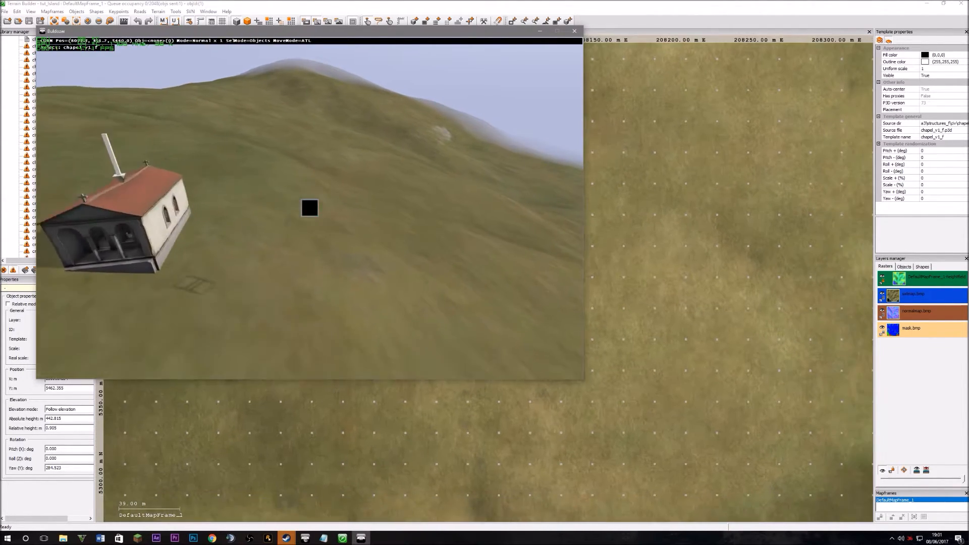
pyautogui.press('Insert')
pyautogui.press('s')
pyautogui.press('w')
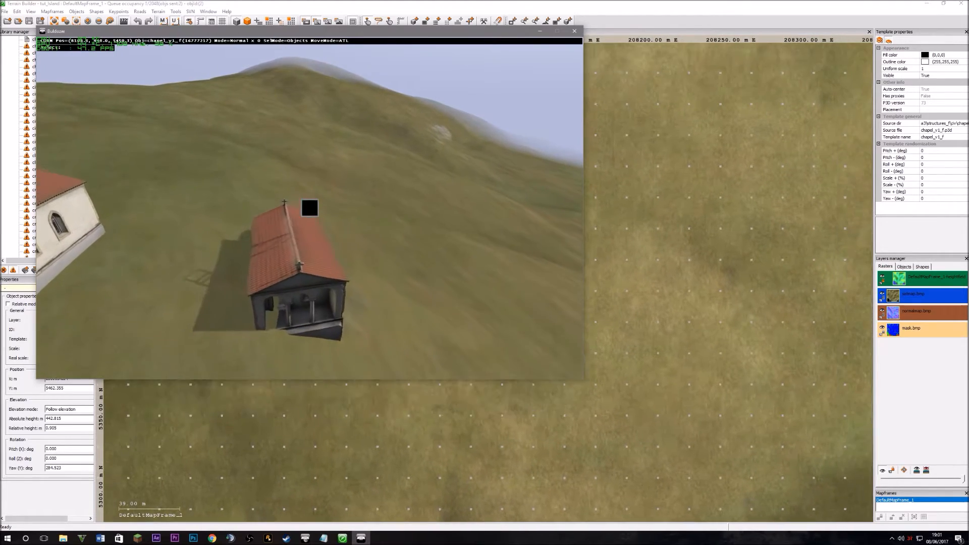
pyautogui.press('s')
pyautogui.press('a')
pyautogui.click(309, 207)
pyautogui.press('s')
pyautogui.press('Insert')
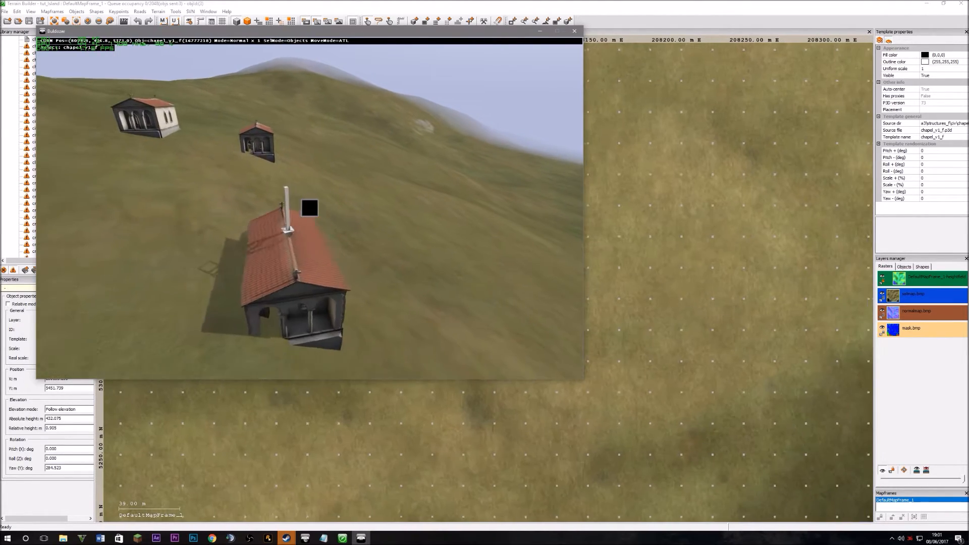
# Step: Place four more chapel_v1_f buildings close together further down the slope
pyautogui.press('d')
pyautogui.press('Insert')
pyautogui.press('s')
pyautogui.press('Insert')
pyautogui.press('Insert')
pyautogui.press('a')
pyautogui.press('Insert')
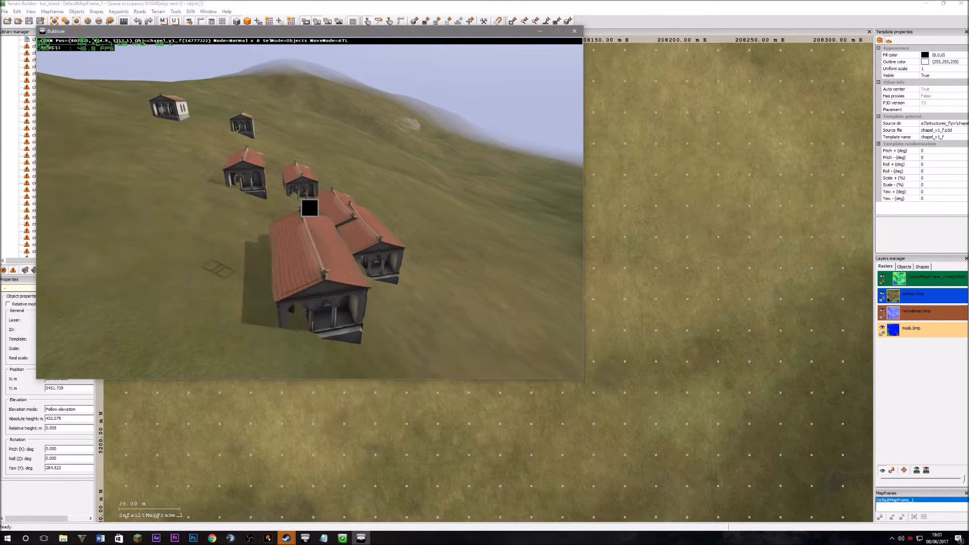
pyautogui.press('d')
pyautogui.press('s')
pyautogui.press('w')
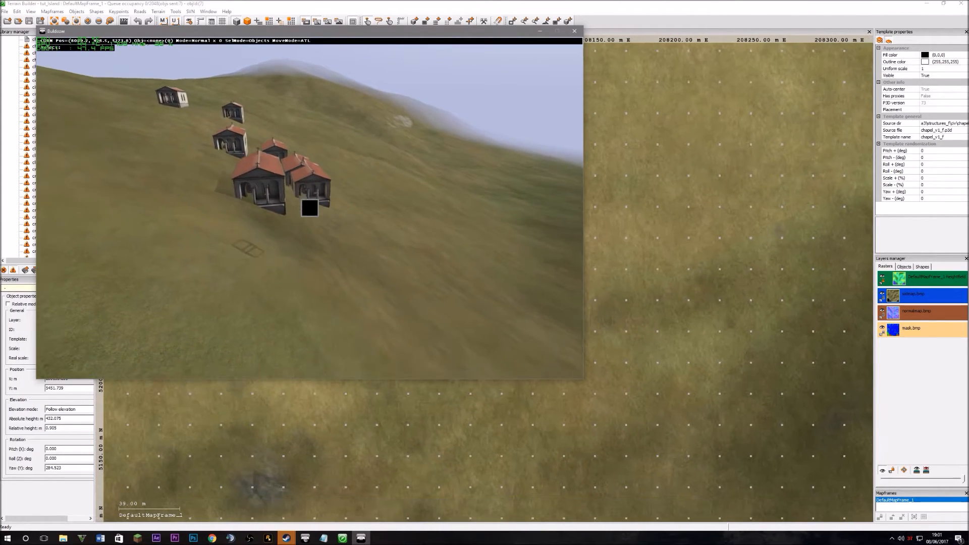
# Step: Add the five chapels lower down the slope to one selection, leaving out the two uppermost ones
pyautogui.press('w')
pyautogui.press('a')
pyautogui.press('s')
pyautogui.press('space')
pyautogui.press('d')
pyautogui.press('w')
pyautogui.press('space')
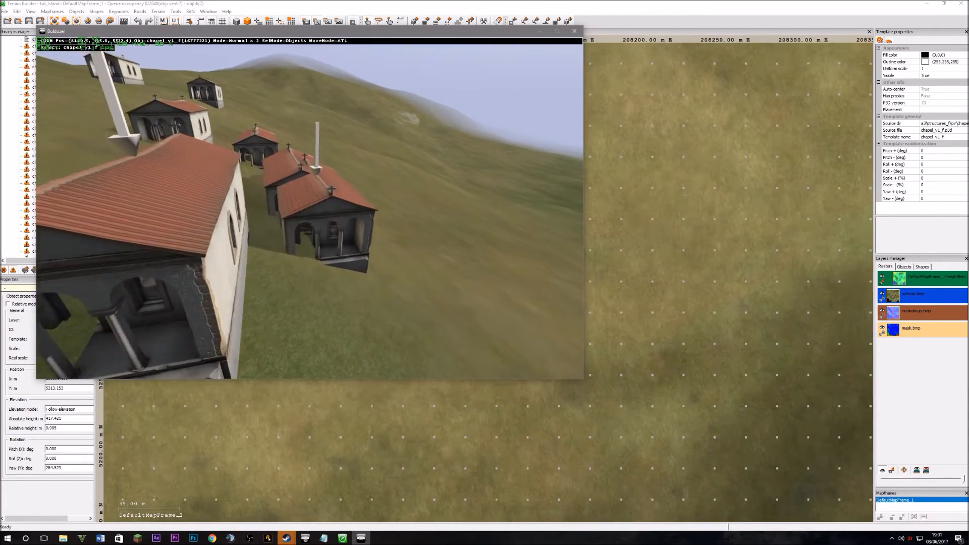
pyautogui.press('w')
pyautogui.press('a')
pyautogui.press('space')
pyautogui.press('w')
pyautogui.press('space')
pyautogui.press('a')
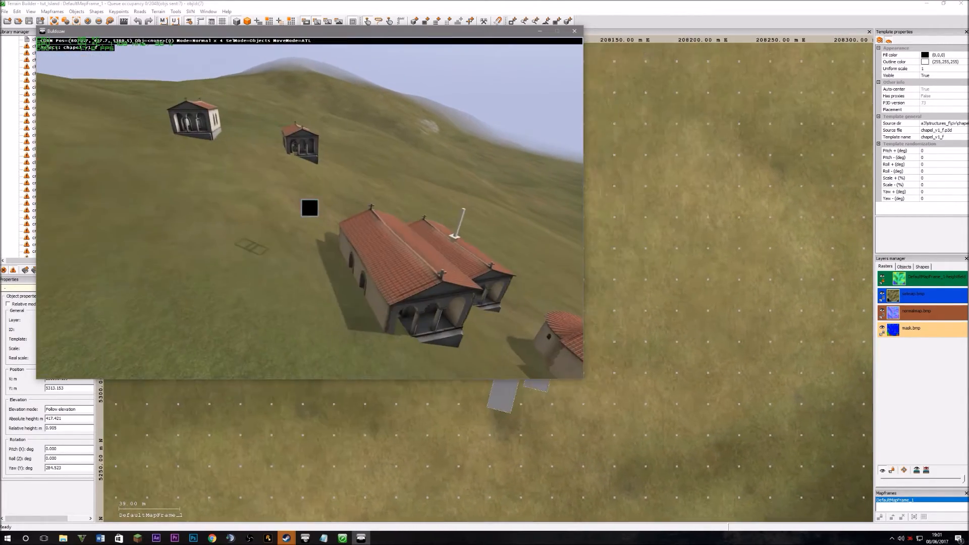
pyautogui.press('d')
pyautogui.press('space')
# Step: Paste a copy of the five selected chapels on the open grass beside the originals
pyautogui.press('a')
pyautogui.press('s')
pyautogui.hotkey('ctrl', 'v')
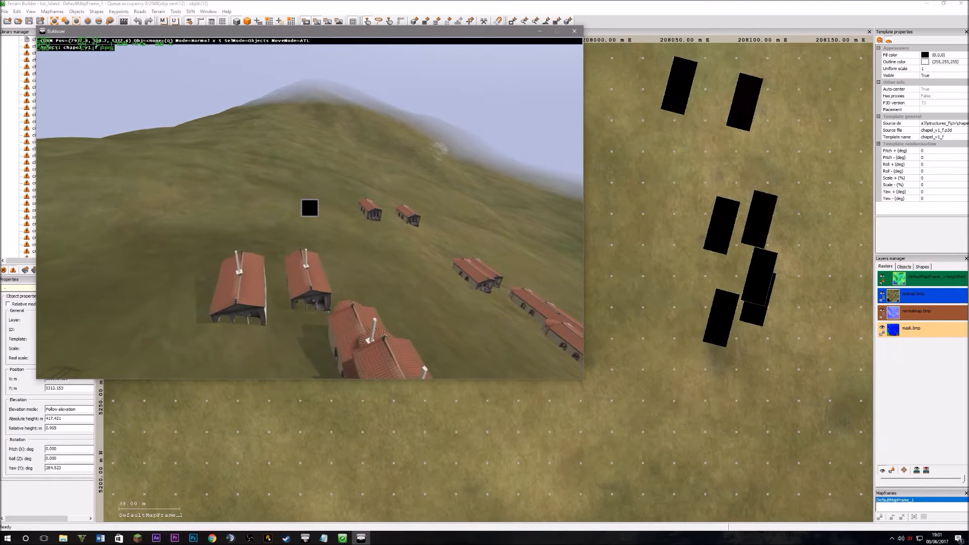
pyautogui.press('s')
pyautogui.press('w')
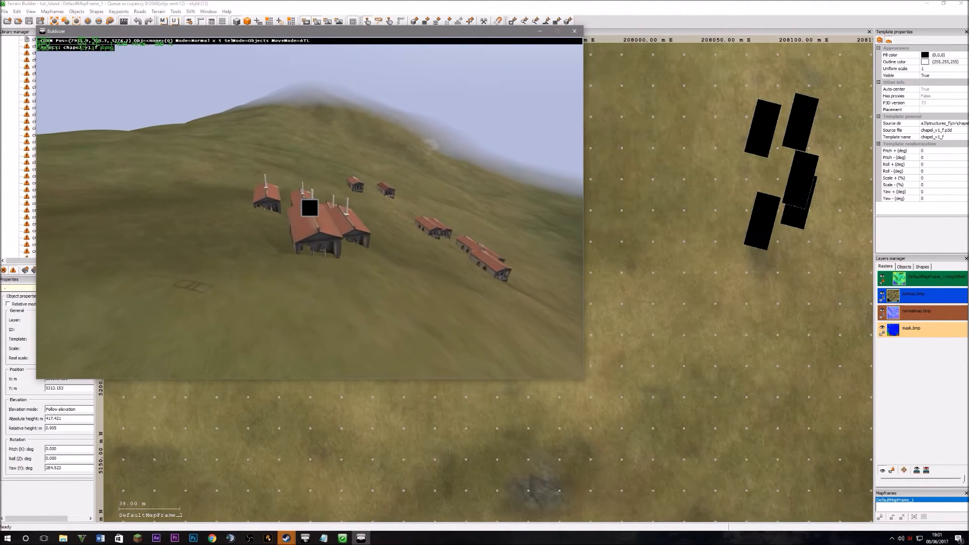
# Step: Rotate the five pasted chapels as a group, deselect one, and rotate the other four to a yaw of about 294.5 degrees
pyautogui.press('shift')
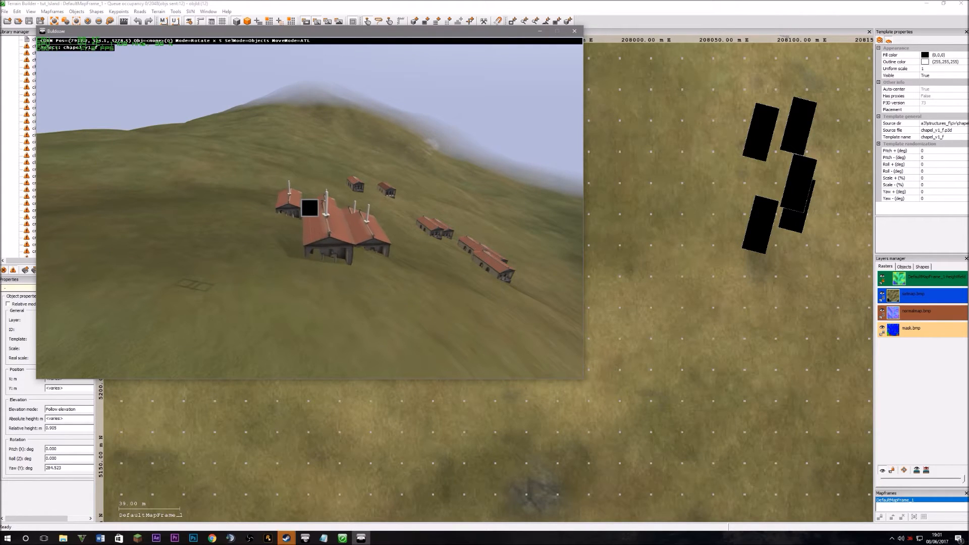
pyautogui.press('w')
pyautogui.press('space')
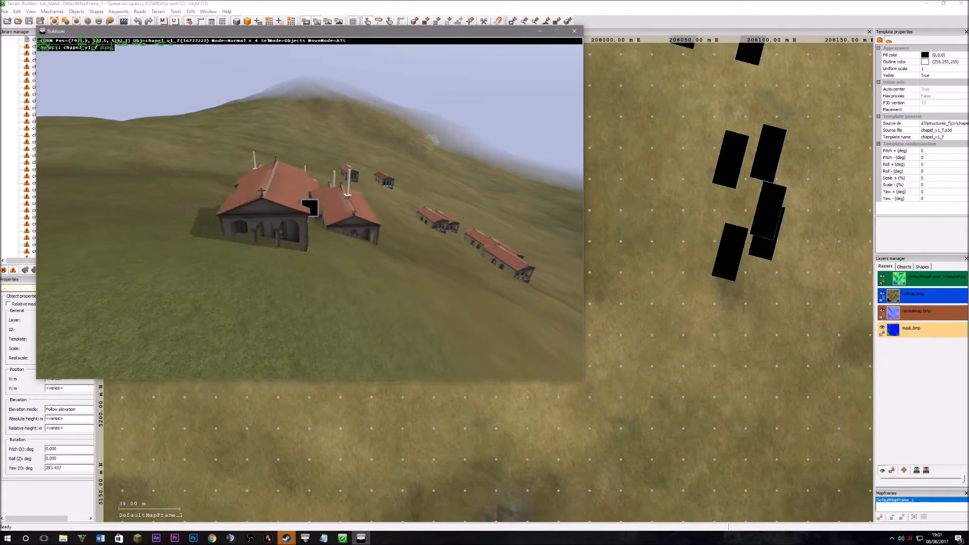
pyautogui.press('shift')
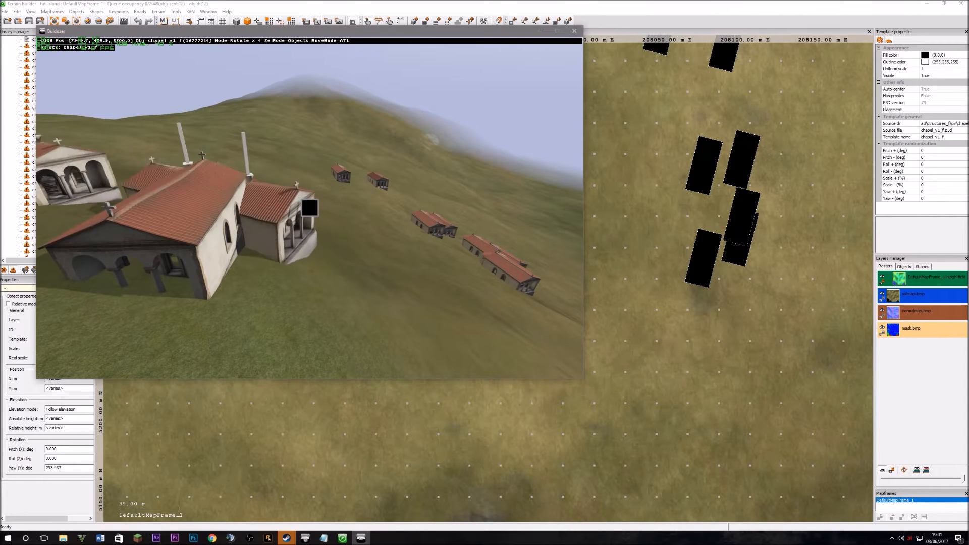
pyautogui.press('q')
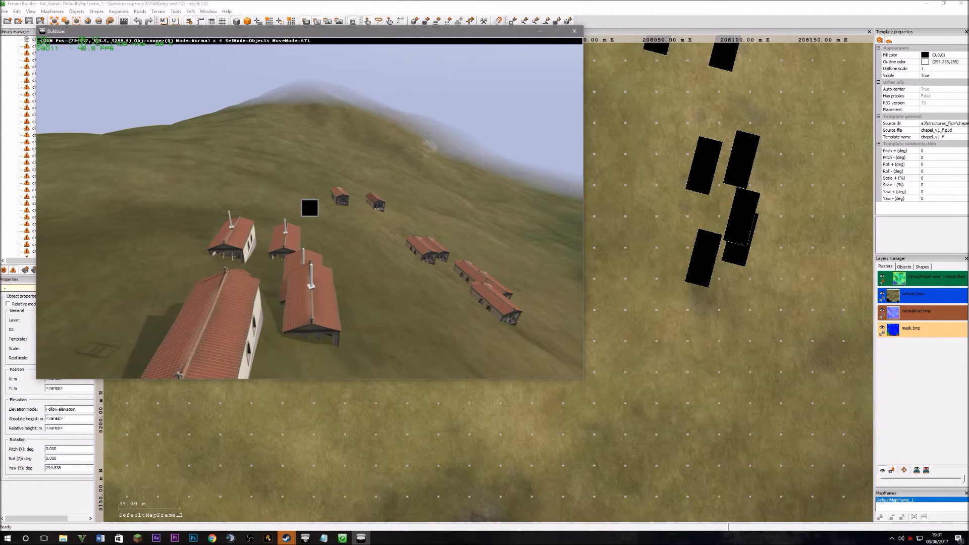
# Step: Switch to Terrain Builder, box-select all five pasted chapels on the map, and return to Buldozer
pyautogui.hotkey('alt', 'Tab')
pyautogui.scroll(-6, 515, 224)
pyautogui.scroll(5, 515, 232)
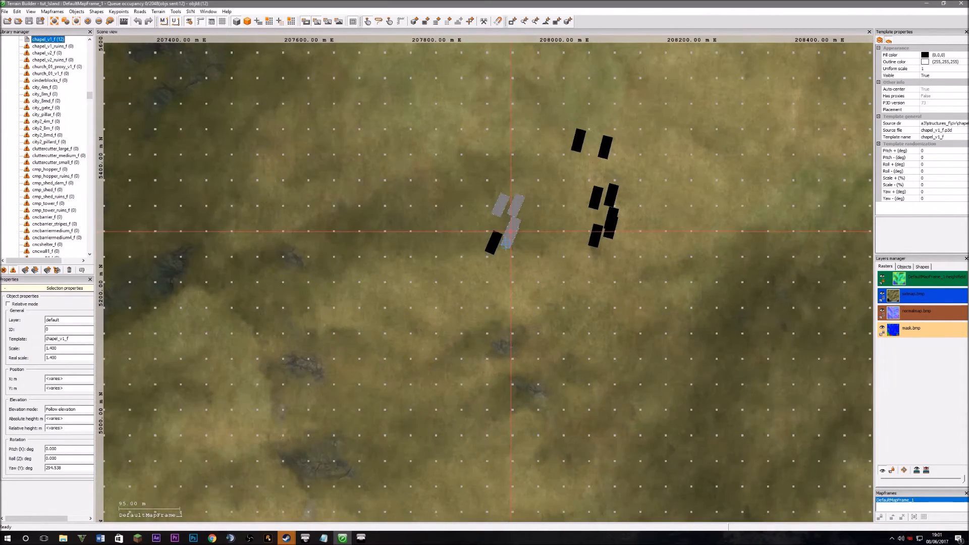
pyautogui.moveTo(538, 293); pyautogui.dragTo(435, 143)
pyautogui.moveTo(571, 309); pyautogui.dragTo(395, 130)
pyautogui.moveTo(588, 389); pyautogui.dragTo(381, 145)
pyautogui.moveTo(500, 306); pyautogui.dragTo(337, 97)
pyautogui.moveTo(551, 307); pyautogui.dragTo(395, 129)
pyautogui.click(361, 538)
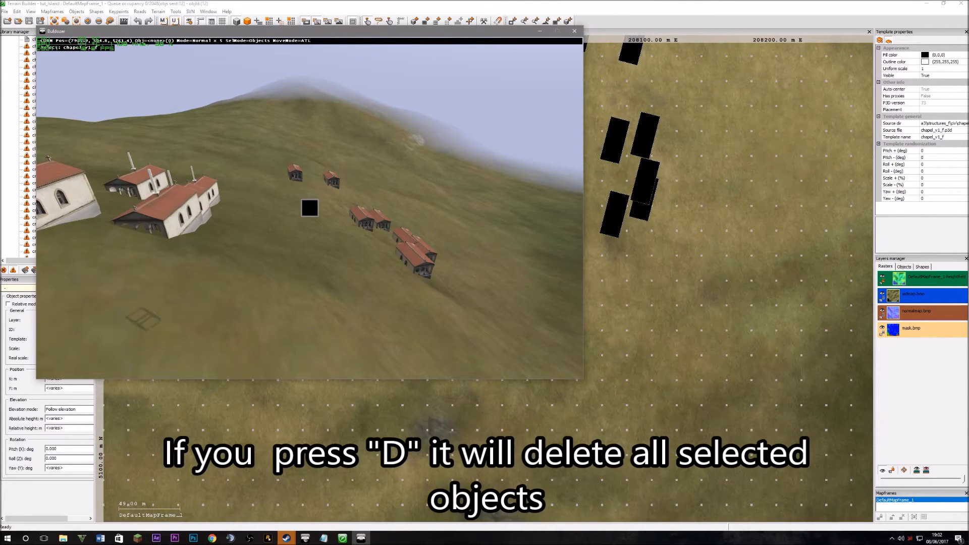
# Step: In Terrain Builder, collapse the structures_f library and save the project, and return to Buldozer
pyautogui.hotkey('alt', 'Tab')
pyautogui.scroll(20, 44, 46)
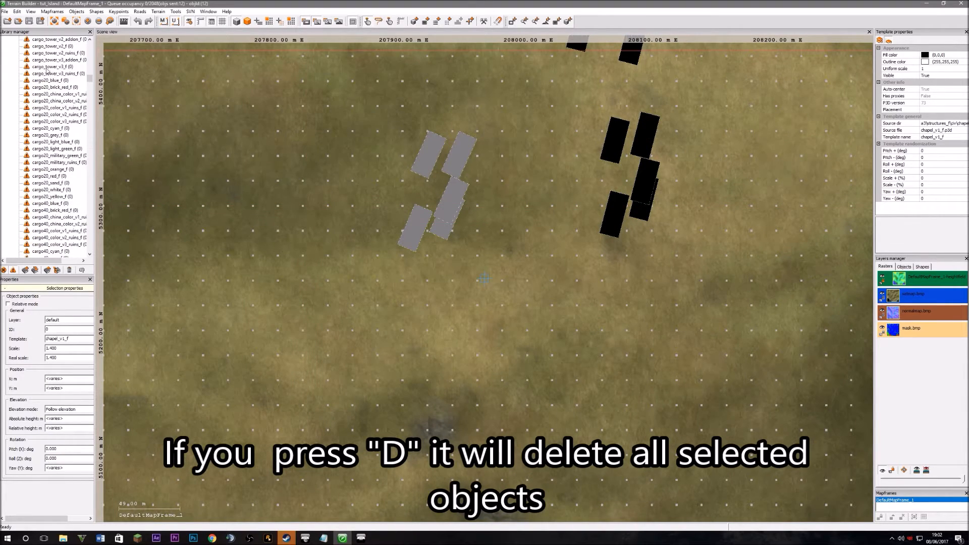
pyautogui.click(11, 46)
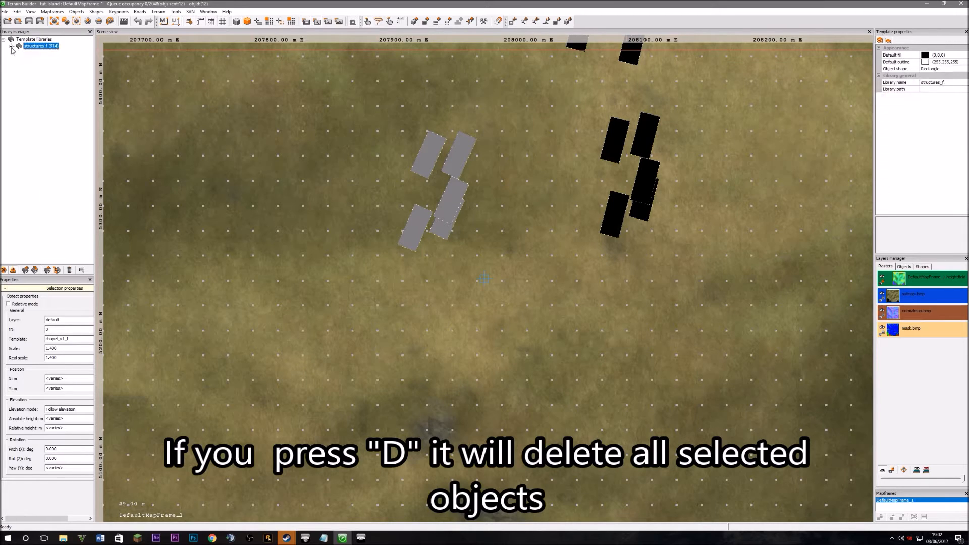
pyautogui.click(4, 12)
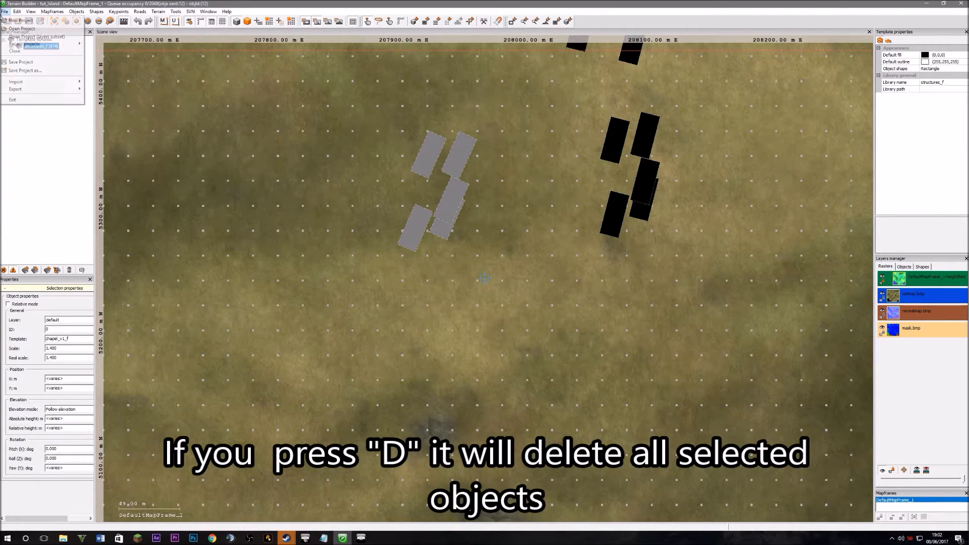
pyautogui.click(24, 63)
pyautogui.click(361, 538)
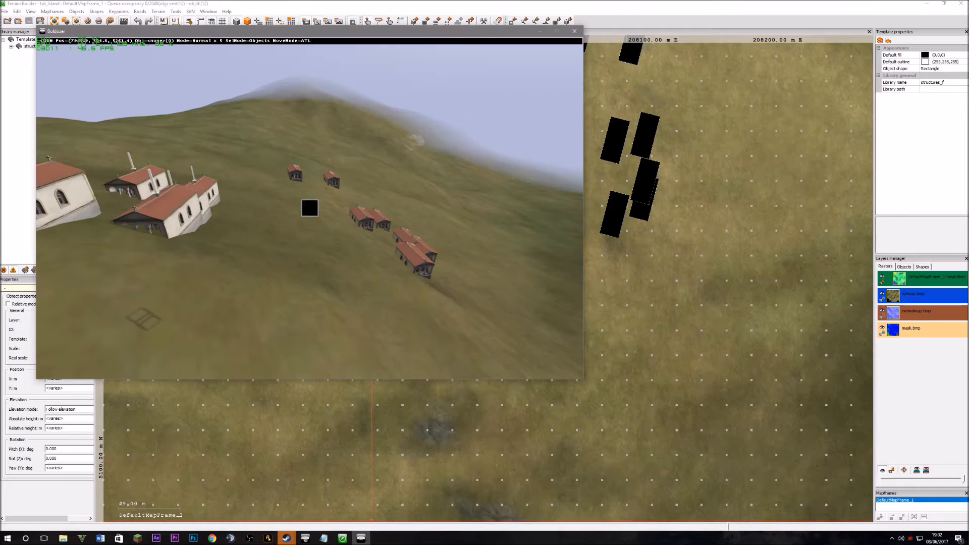
# Step: Delete the five selected chapels in Buldozer and select the lowest of the remaining chapels
pyautogui.press('d')
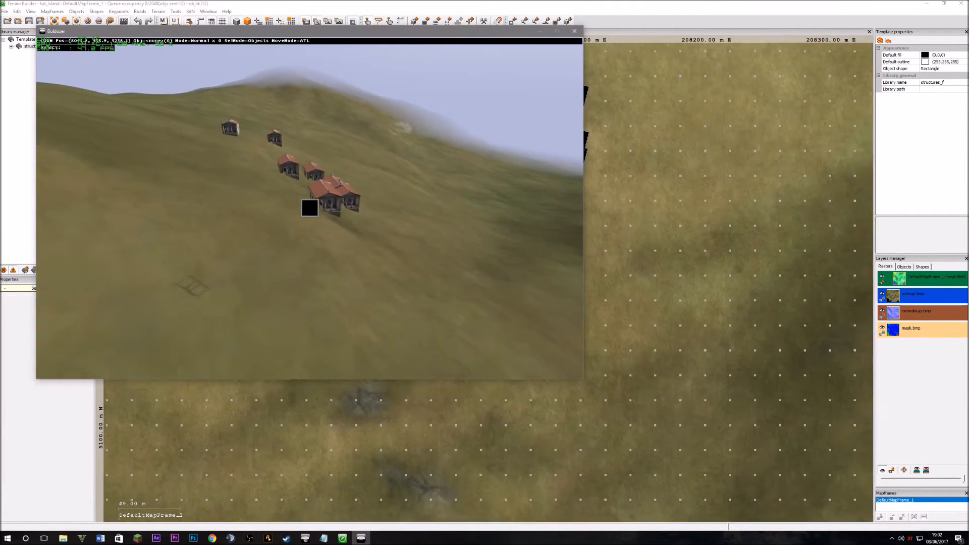
pyautogui.press('w')
pyautogui.press('q')
pyautogui.press('w')
pyautogui.press('d')
pyautogui.press('space')
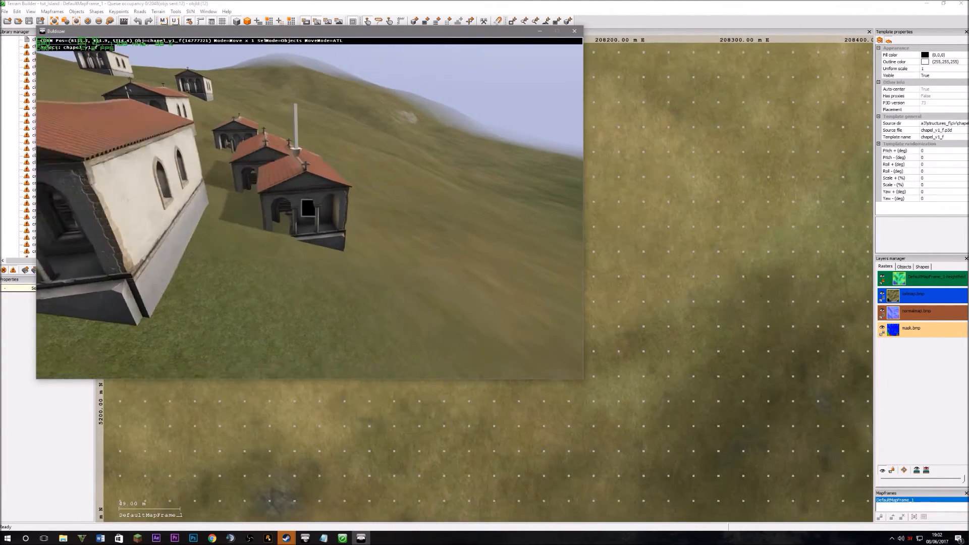
# Step: Rotate the lowest chapel on the hillside roughly a quarter turn and select the next chapel up the slope
pyautogui.press('shift')
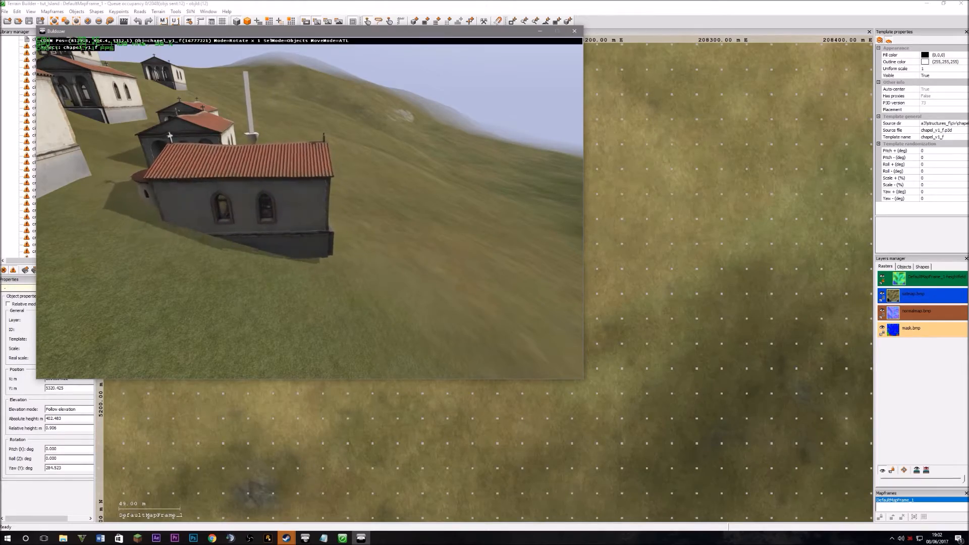
pyautogui.press('a')
pyautogui.press('d')
pyautogui.press('w')
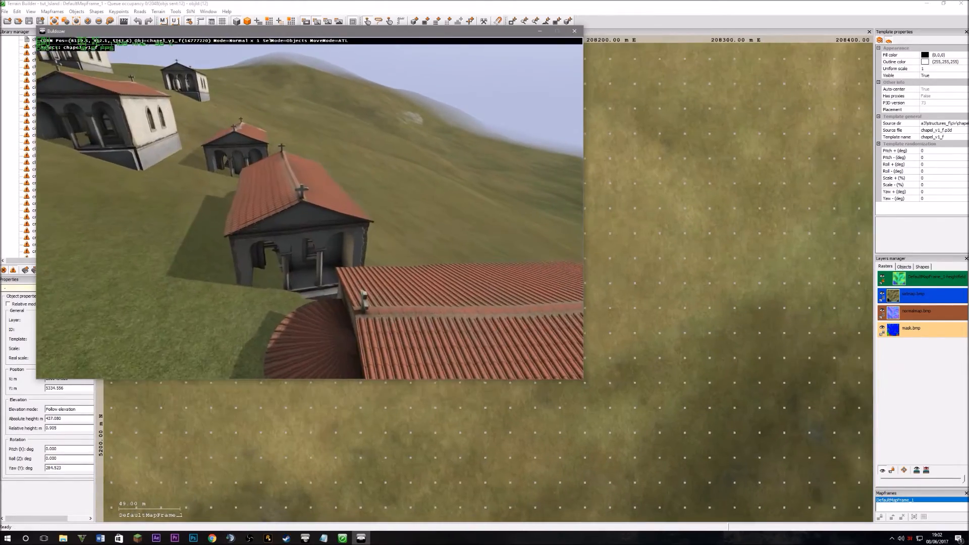
# Step: Select the remaining chapels one after another up the slope and back away until the whole group is in view
pyautogui.press('space')
pyautogui.press('a')
pyautogui.press('w')
pyautogui.press('space')
pyautogui.press('a')
pyautogui.press('space')
pyautogui.press('a')
pyautogui.press('w')
pyautogui.press('space')
pyautogui.press('d')
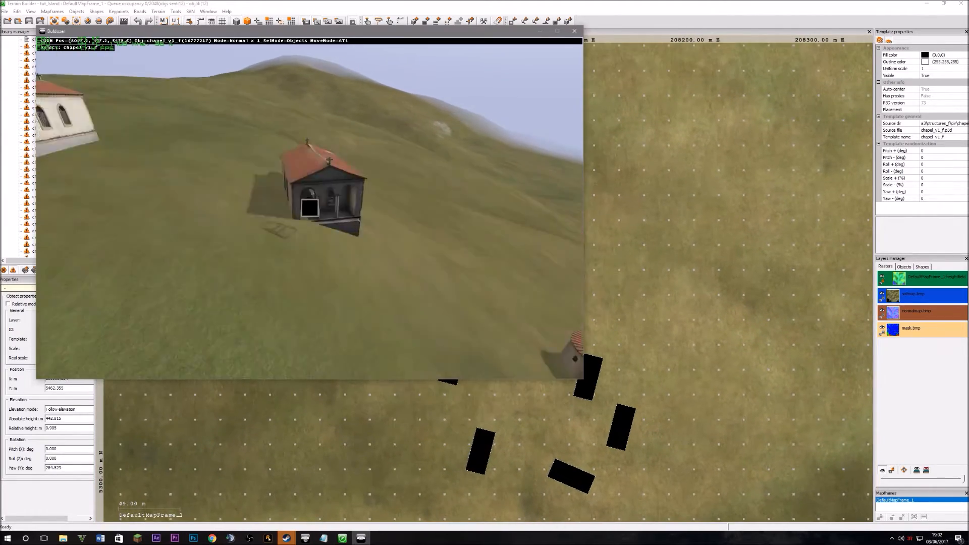
pyautogui.press('space')
pyautogui.press('q')
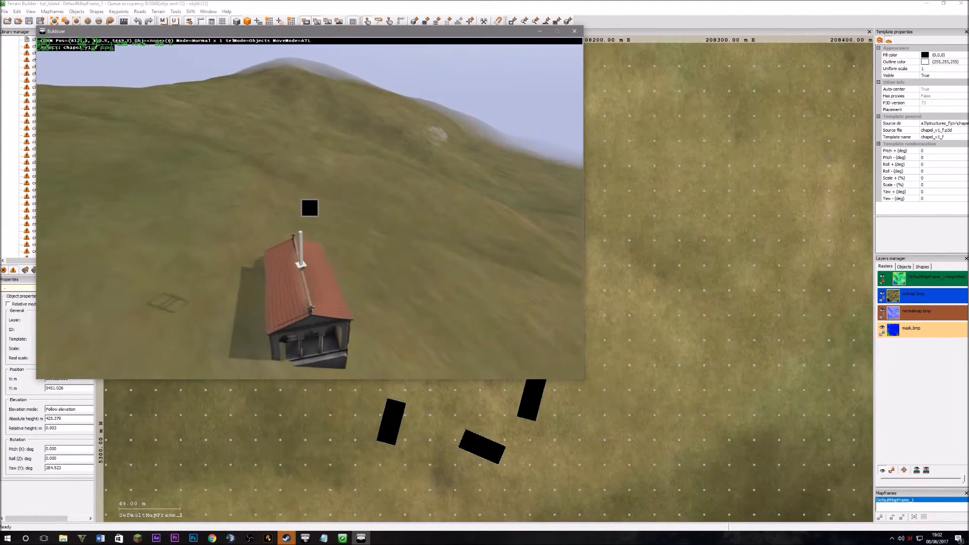
pyautogui.press('s')
pyautogui.press('s')
pyautogui.press('s')
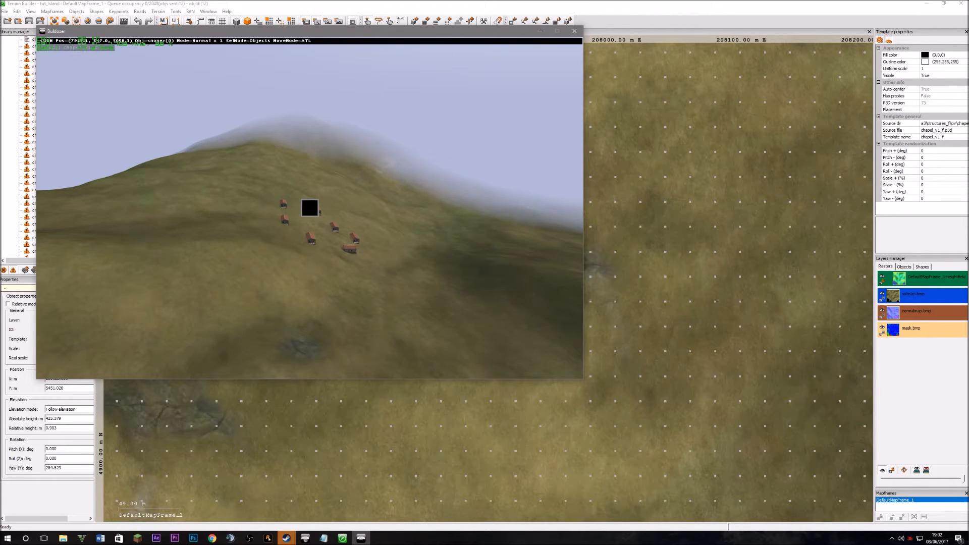
# Step: Switch to Terrain Builder, collapse the structures_f library, and shrink the program window to uncover the desktop
pyautogui.hotkey('alt', 'Tab')
pyautogui.scroll(20, 24, 97)
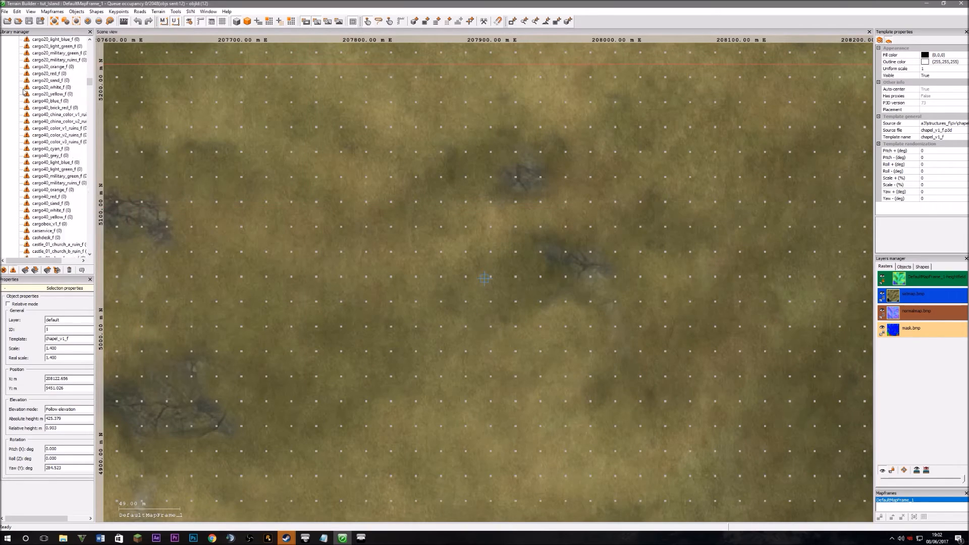
pyautogui.scroll(20, 24, 96)
pyautogui.click(9, 45)
pyautogui.moveTo(89, 3); pyautogui.dragTo(629, 364)
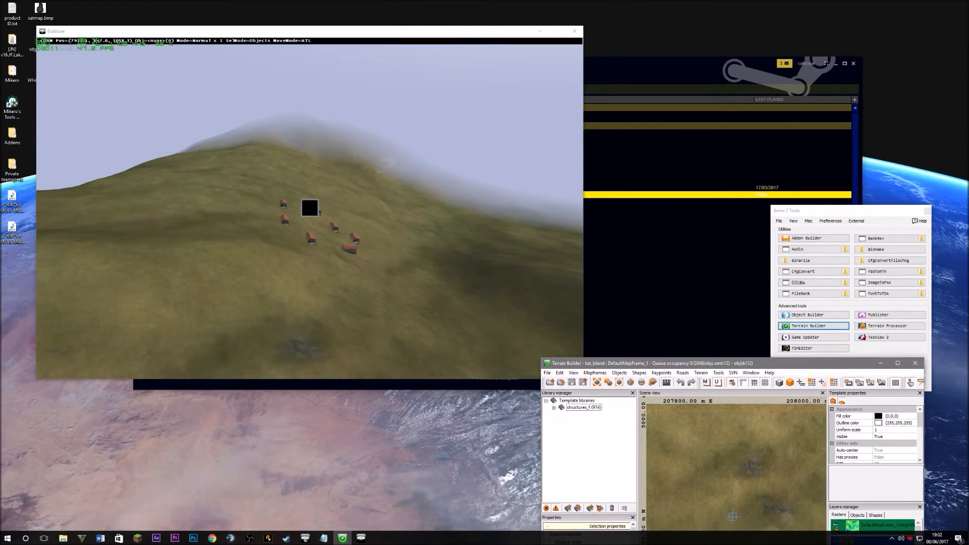
# Step: Search Windows for "pbo" and open the Arma 3 folder under D:\Steam\steamapps\common in File Explorer
pyautogui.click(9, 538)
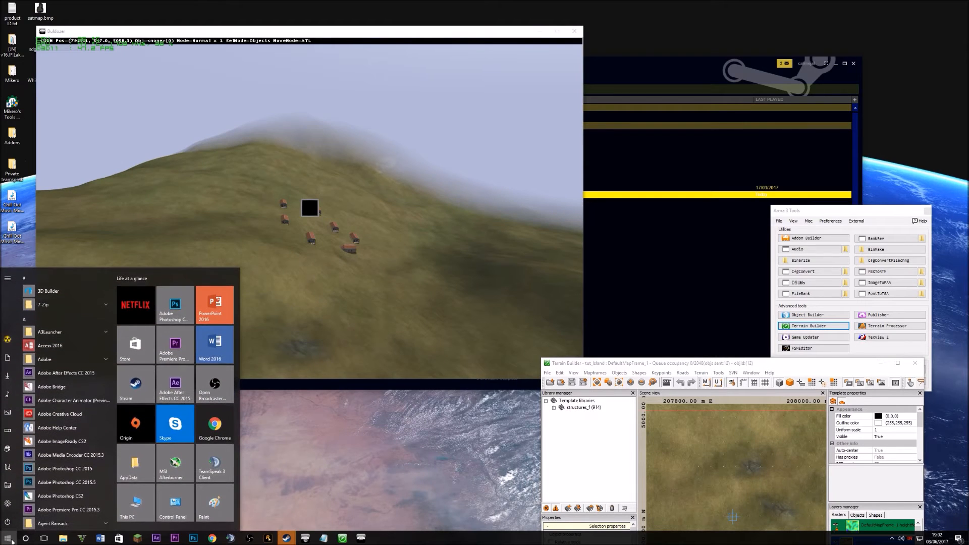
pyautogui.write('pbo')
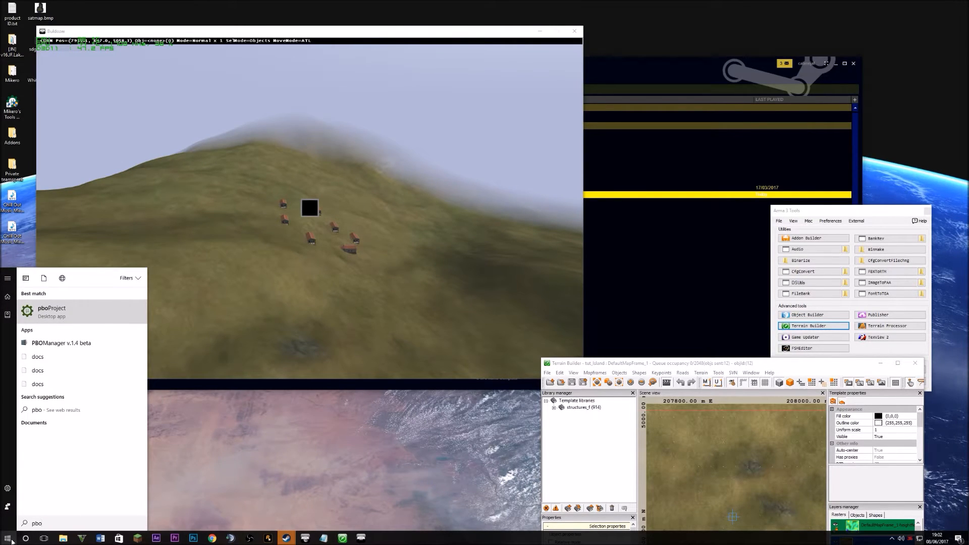
pyautogui.click(8, 538)
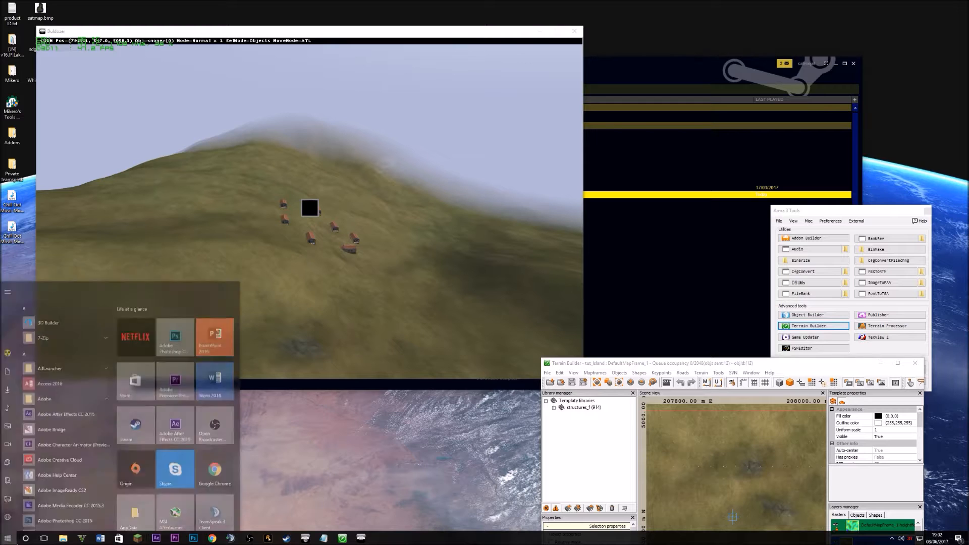
pyautogui.click(154, 505)
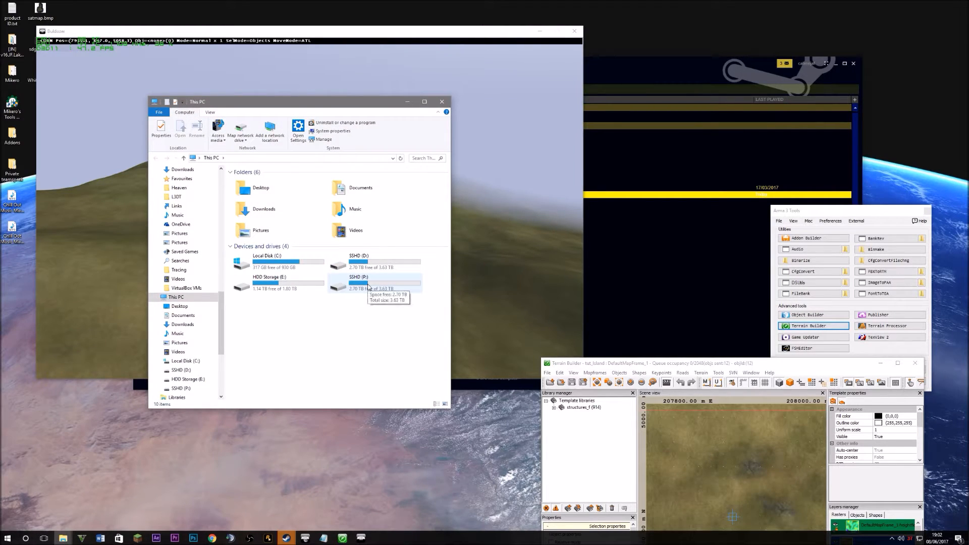
pyautogui.doubleClick(356, 260)
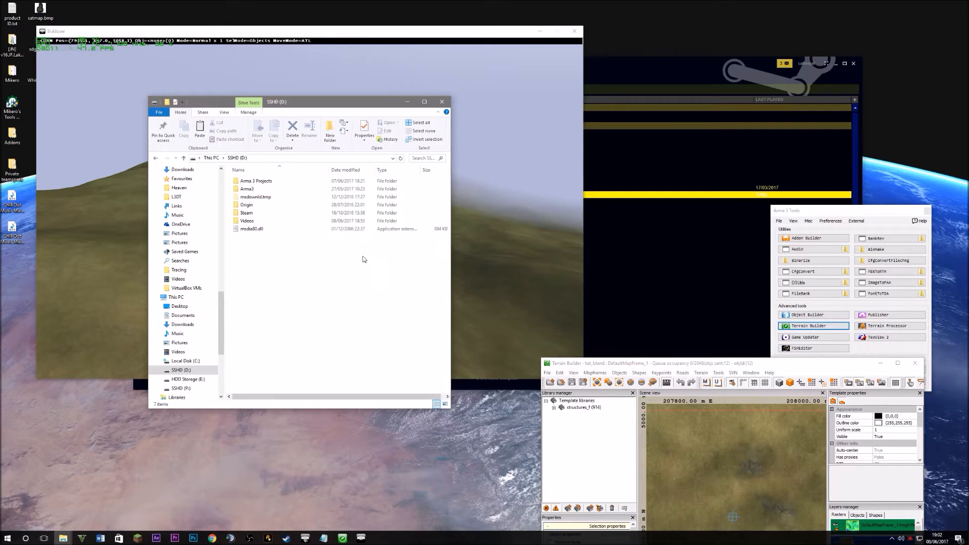
pyautogui.doubleClick(250, 212)
pyautogui.doubleClick(251, 182)
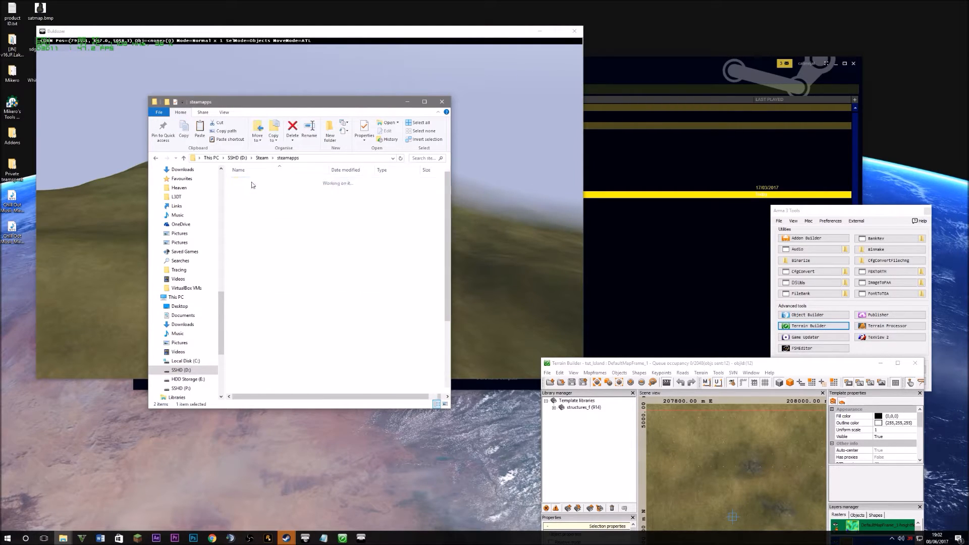
pyautogui.doubleClick(251, 182)
pyautogui.doubleClick(248, 189)
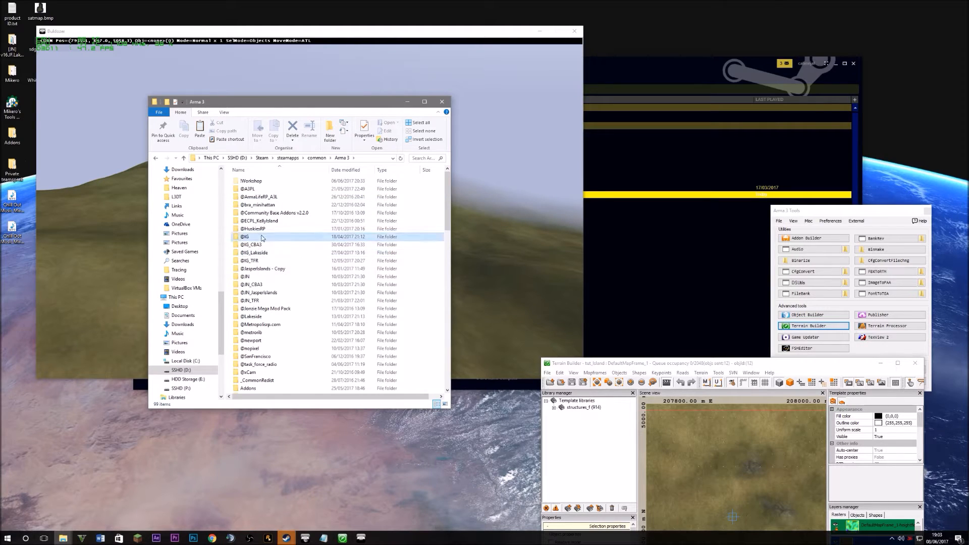
pyautogui.doubleClick(252, 236)
pyautogui.doubleClick(259, 181)
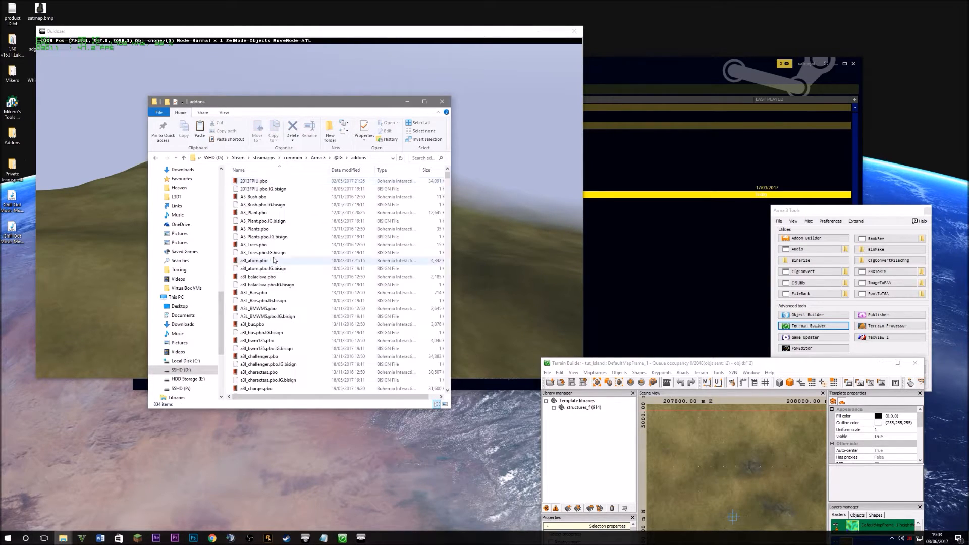
pyautogui.scroll(-12, 277, 373)
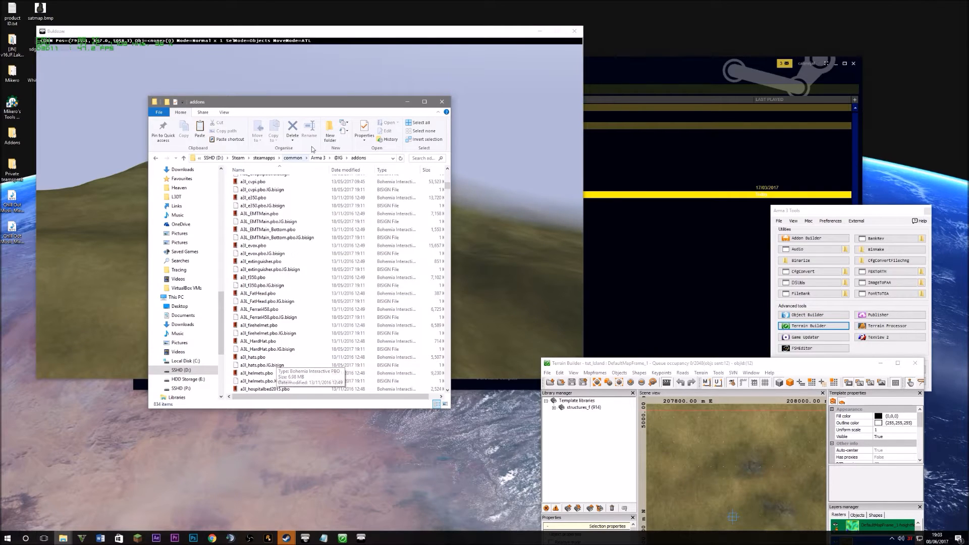
pyautogui.click(338, 157)
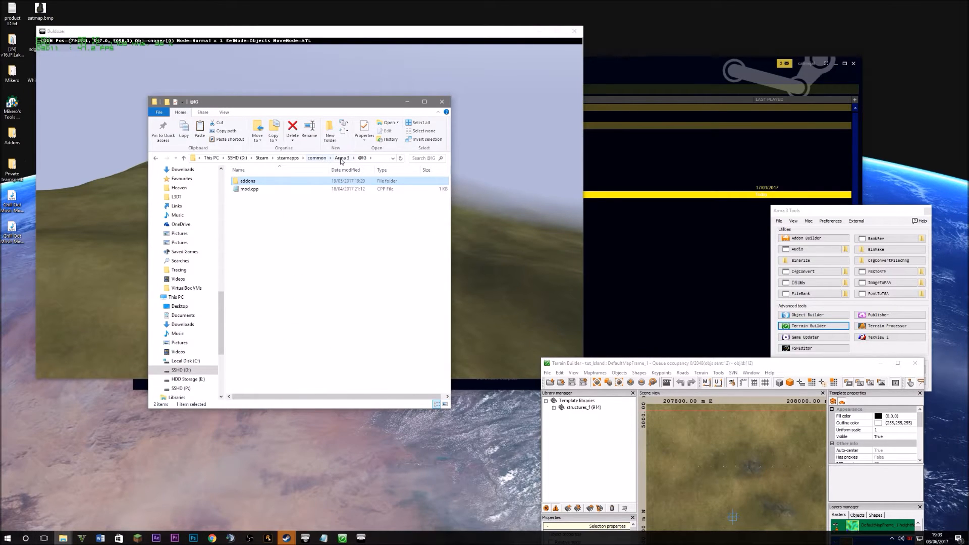
pyautogui.click(341, 158)
pyautogui.doubleClick(267, 237)
pyautogui.doubleClick(273, 183)
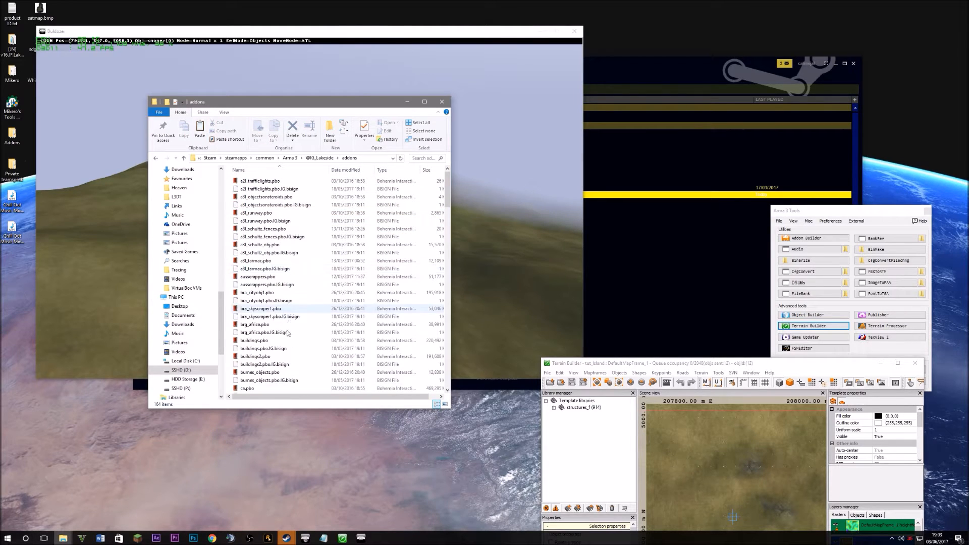
pyautogui.scroll(-10, 279, 341)
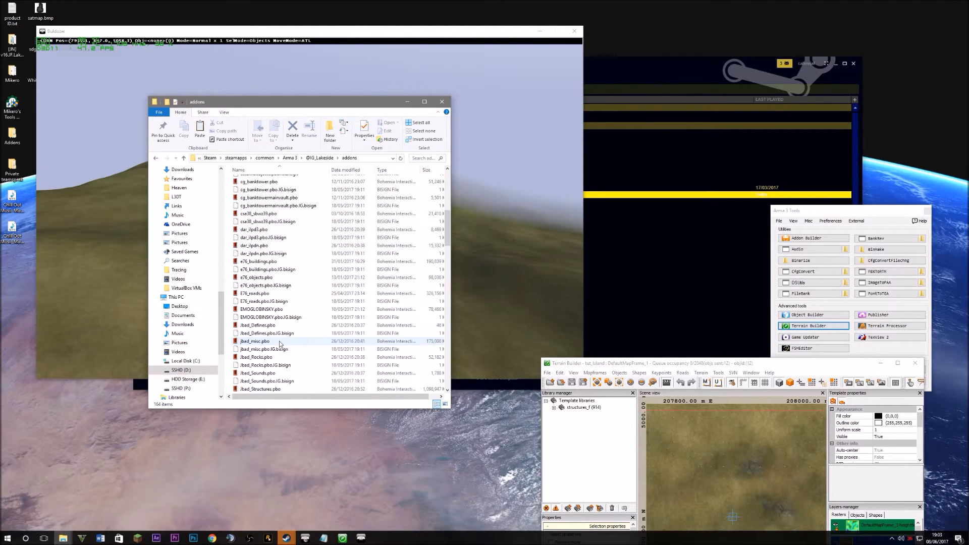
pyautogui.click(262, 277)
pyautogui.rightClick(270, 261)
pyautogui.moveTo(307, 285)
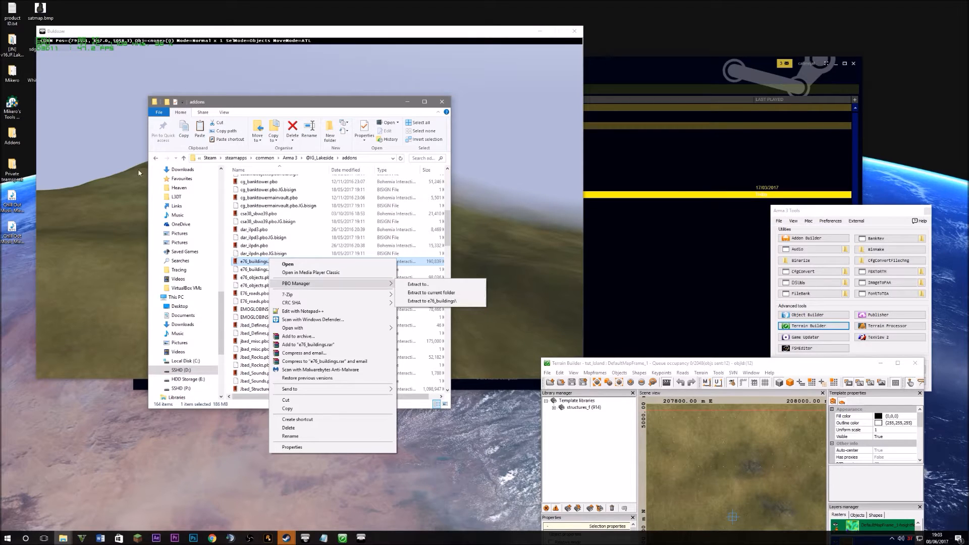
pyautogui.click(11, 119)
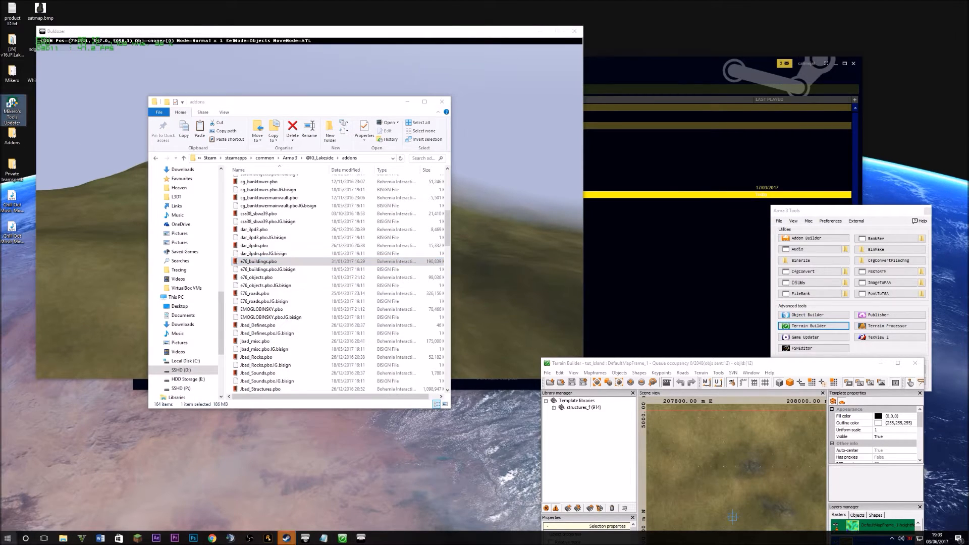
pyautogui.click(7, 538)
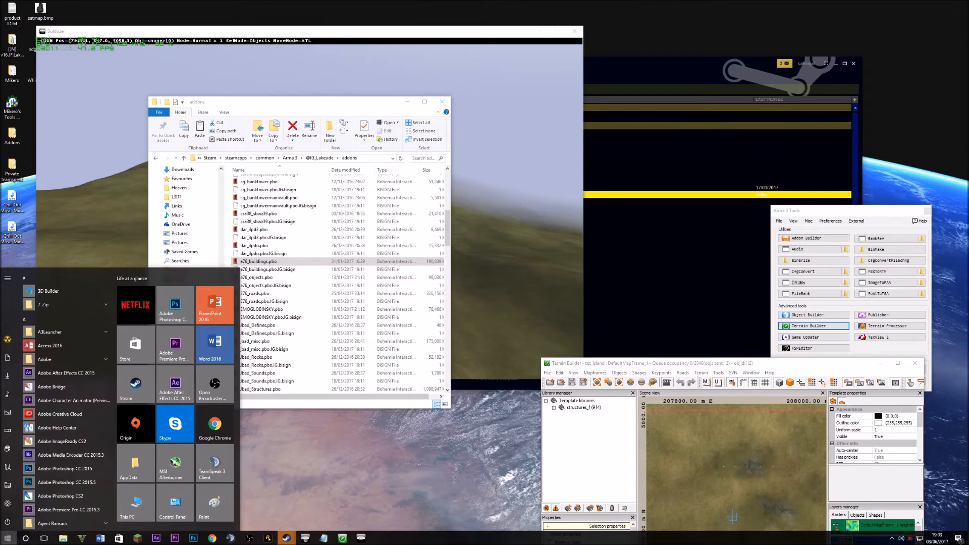
pyautogui.doubleClick(13, 108)
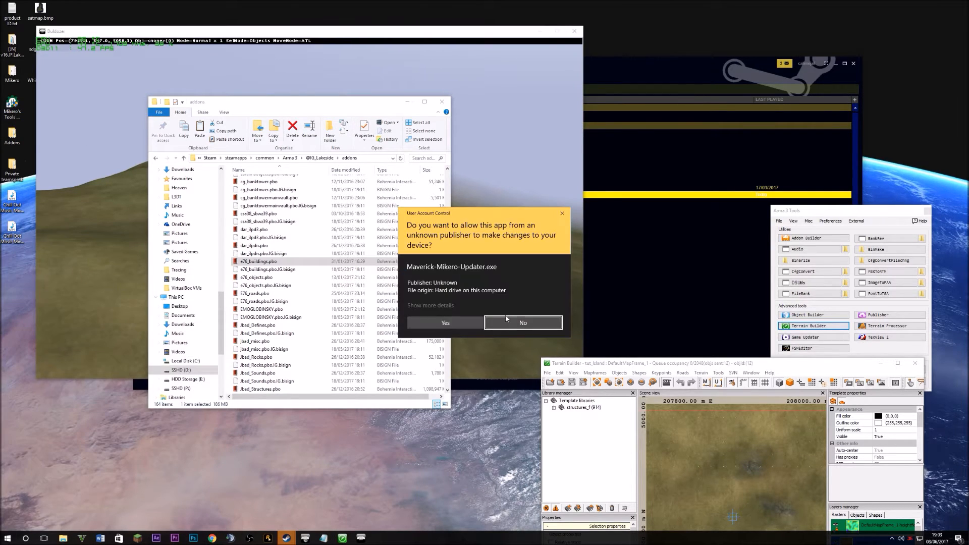
pyautogui.click(563, 213)
# Step: Search Windows for "pbo" and follow pboProject's file location to Mikero's DePboTools bin folder
pyautogui.press('super')
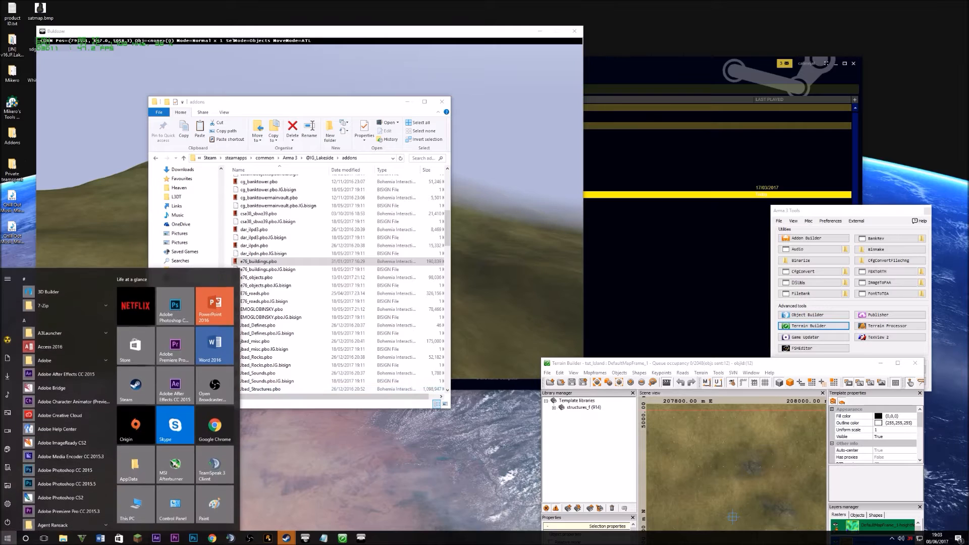
pyautogui.write('pboe')
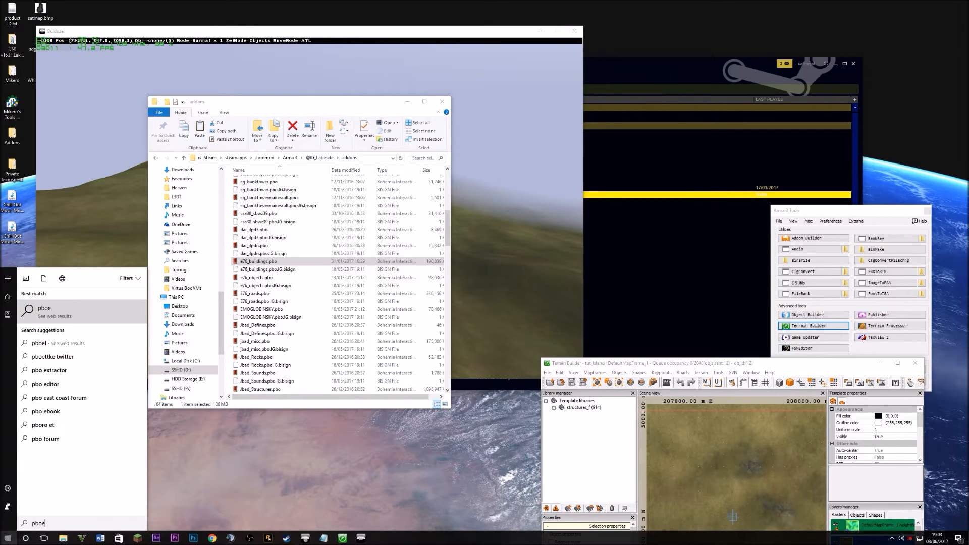
pyautogui.write('x')
pyautogui.press('BackSpace')
pyautogui.rightClick(87, 311)
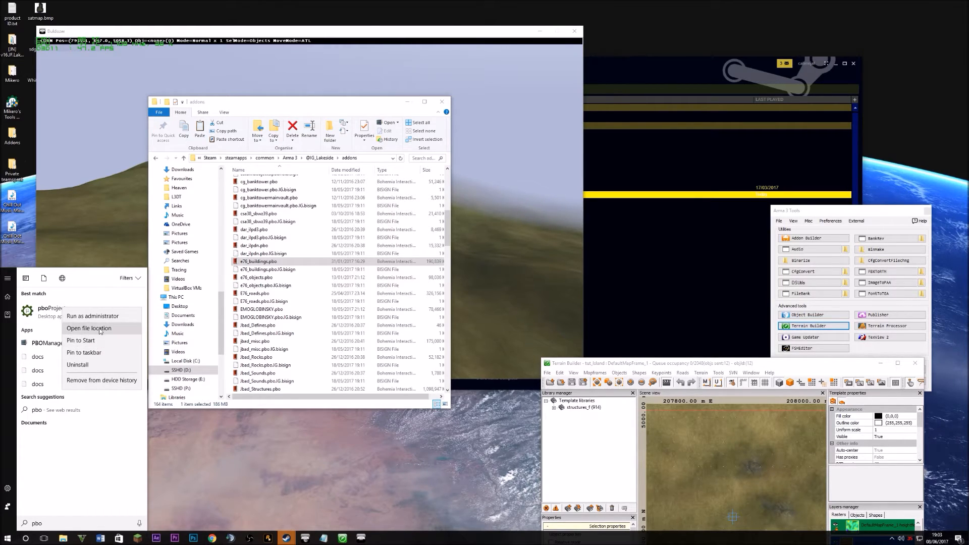
pyautogui.click(89, 328)
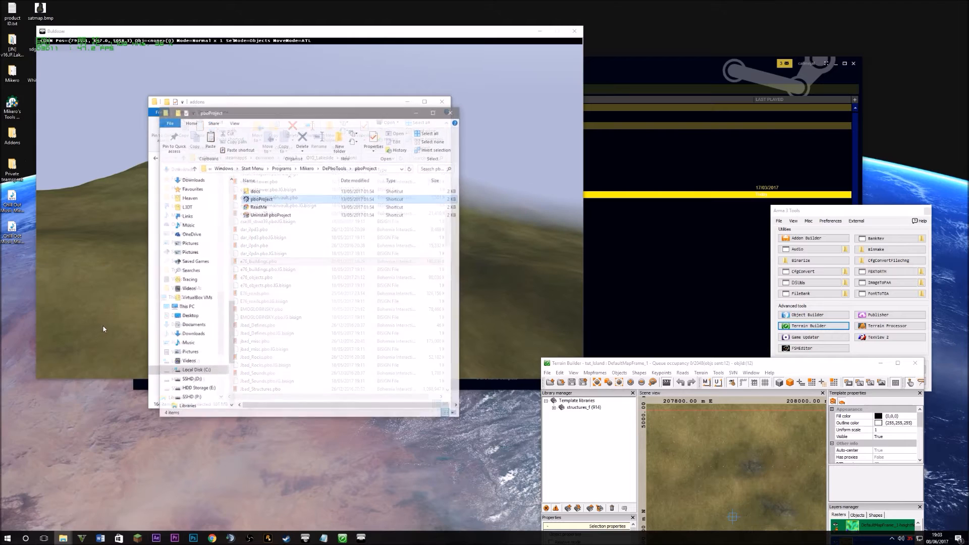
pyautogui.rightClick(285, 197)
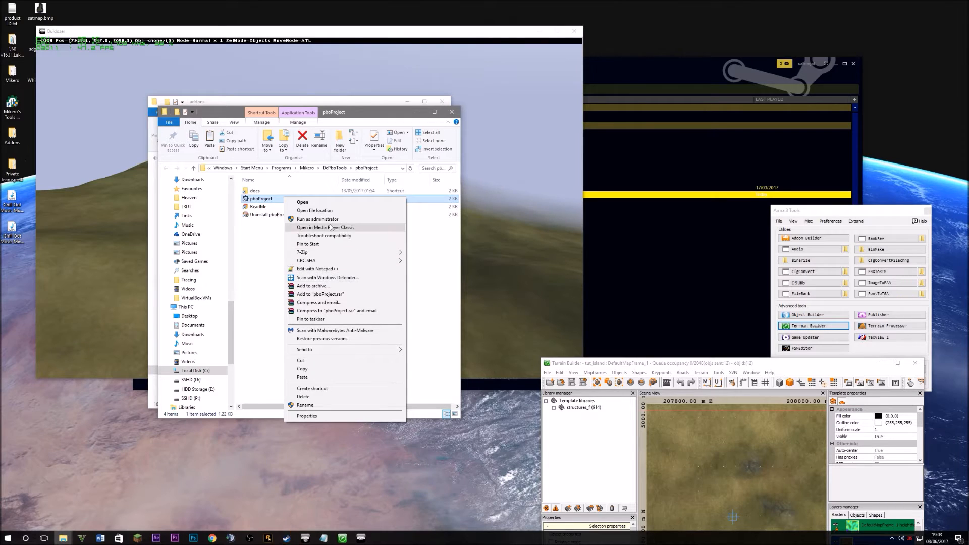
pyautogui.click(330, 210)
# Step: Find ExtractPbo.exe in the DePboTools bin folder and launch it
pyautogui.scroll(-1, 311, 388)
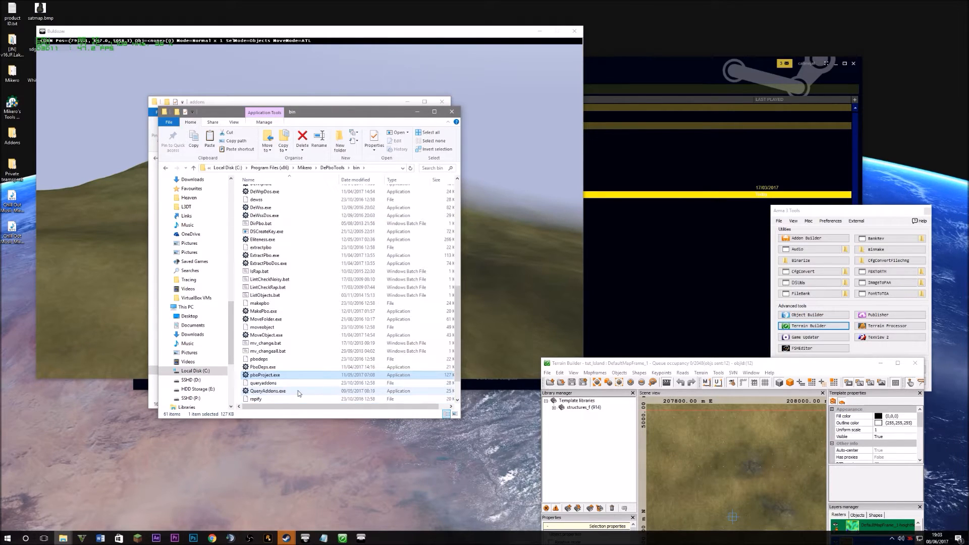
pyautogui.click(271, 336)
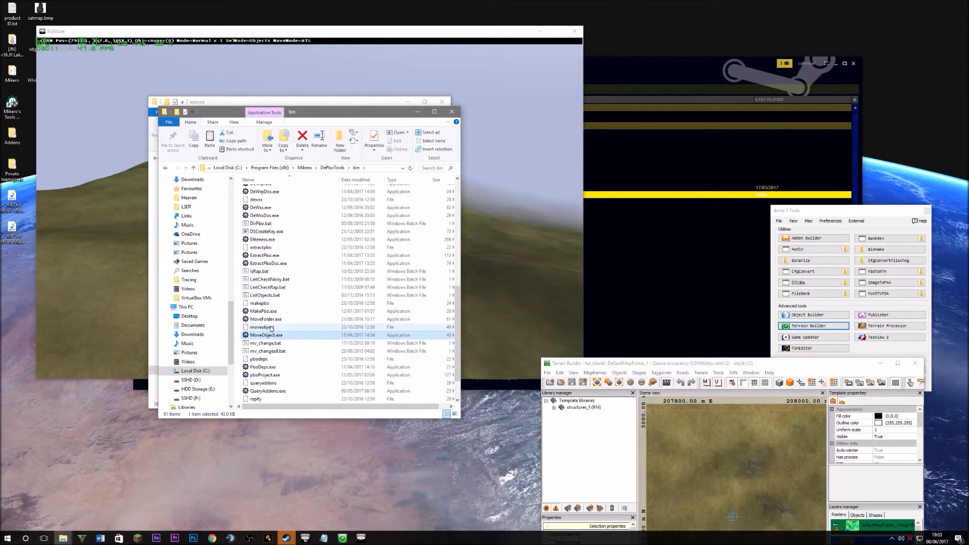
pyautogui.click(272, 311)
pyautogui.click(274, 262)
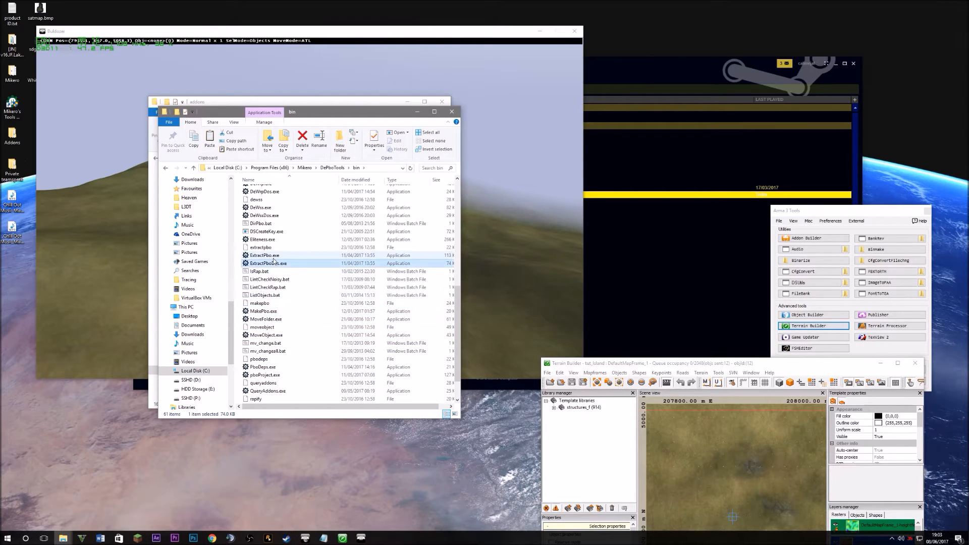
pyautogui.click(286, 256)
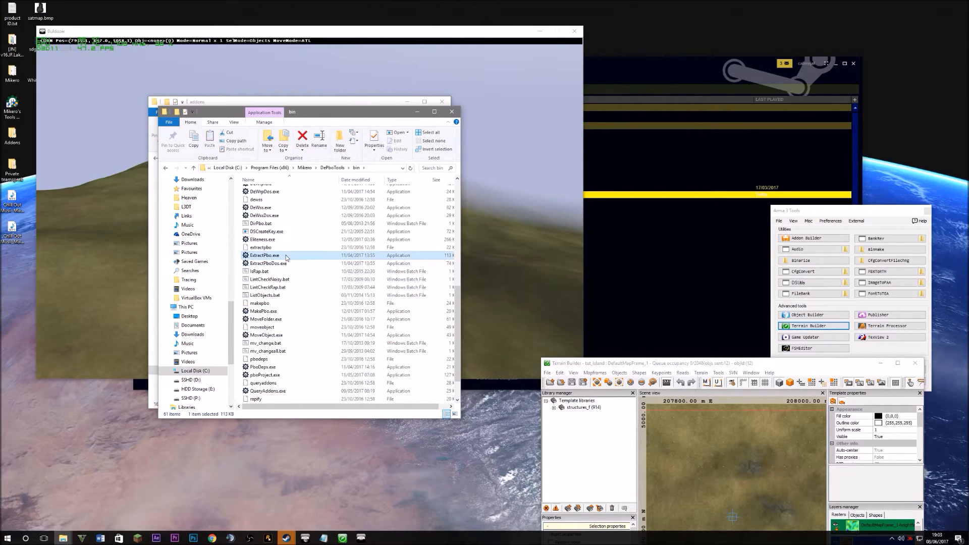
pyautogui.doubleClick(286, 256)
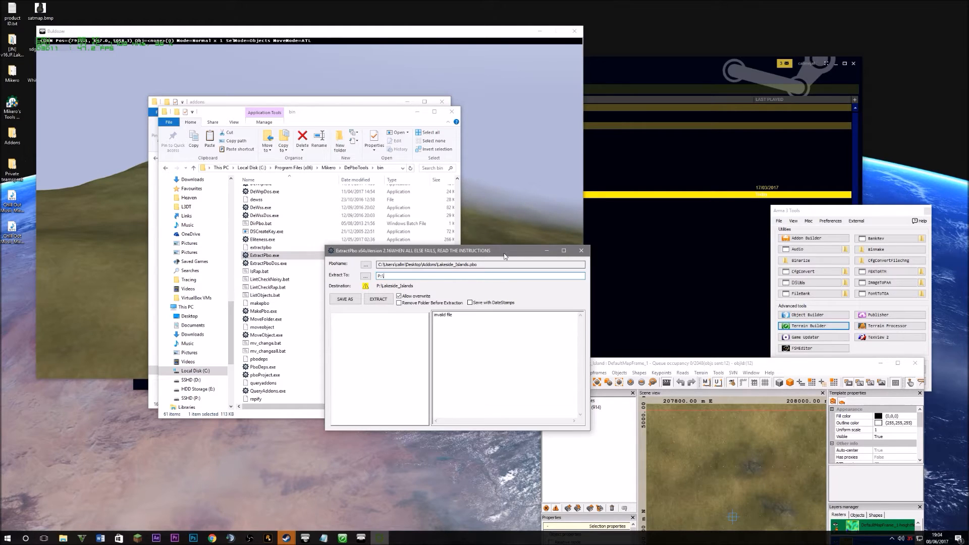
# Step: Examine ExtractPbo's source PBO and P:\ extraction path settings, and close the program
pyautogui.moveTo(497, 265); pyautogui.dragTo(374, 276)
pyautogui.click(430, 276)
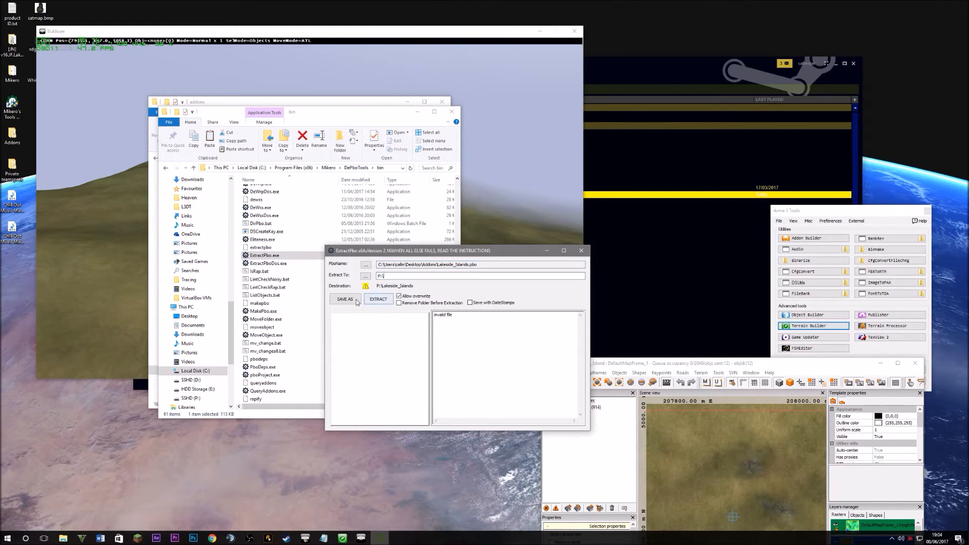
pyautogui.click(587, 249)
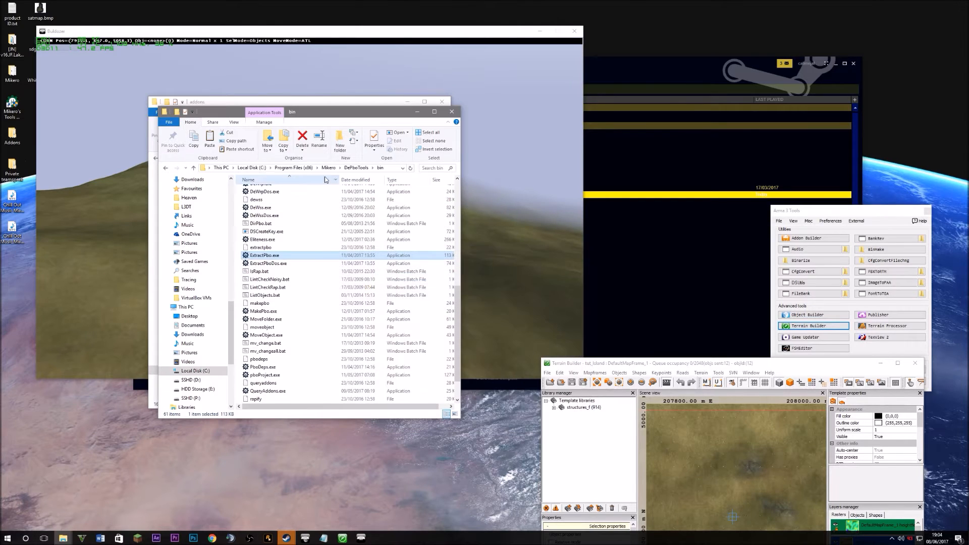
# Step: Close the open bin and addons folder windows and open the P: drive in a new File Explorer window
pyautogui.click(452, 112)
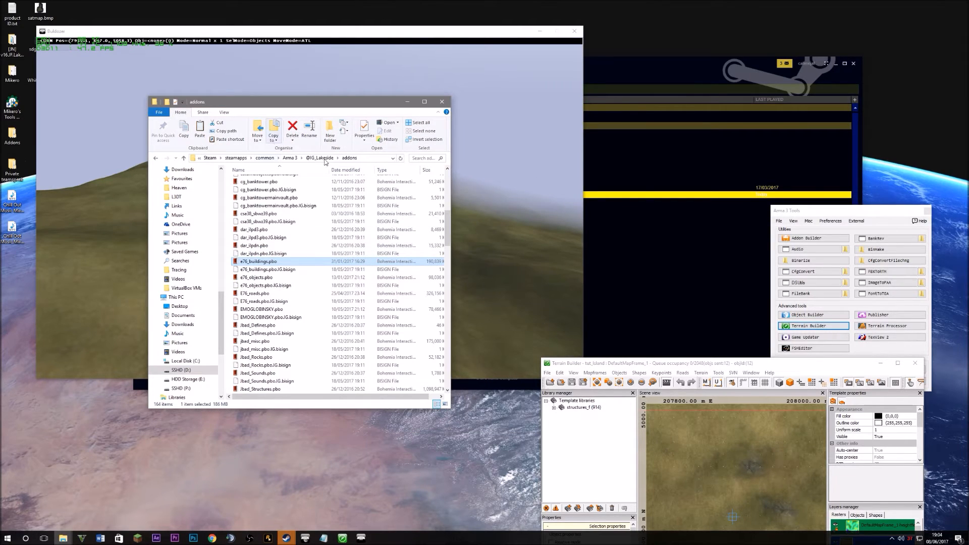
pyautogui.click(443, 102)
pyautogui.click(7, 538)
pyautogui.click(275, 387)
pyautogui.press('super+e')
pyautogui.doubleClick(378, 276)
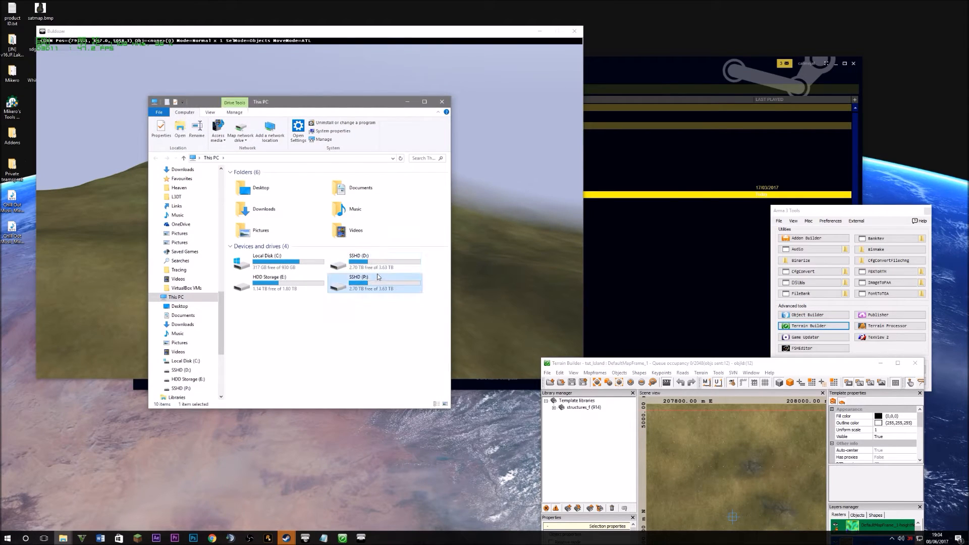
# Step: Examine the extracted mod folders on the P: drive, including the contents of jbad_misc
pyautogui.scroll(-4, 318, 292)
pyautogui.doubleClick(260, 309)
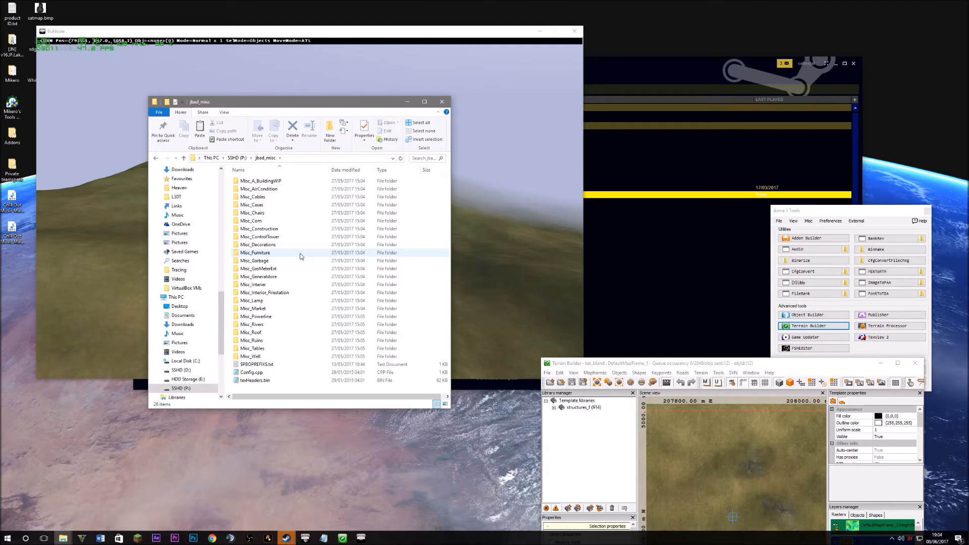
pyautogui.click(238, 158)
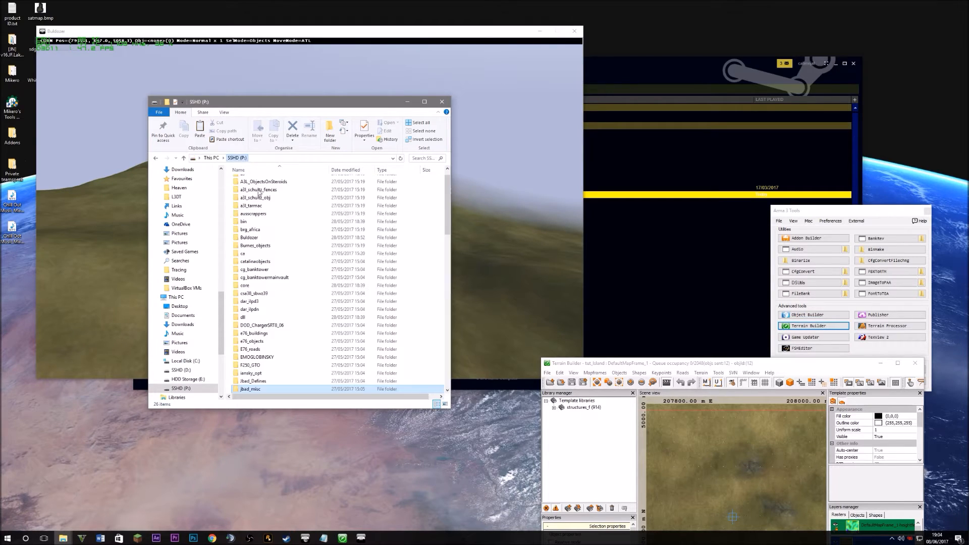
pyautogui.scroll(-4, 280, 362)
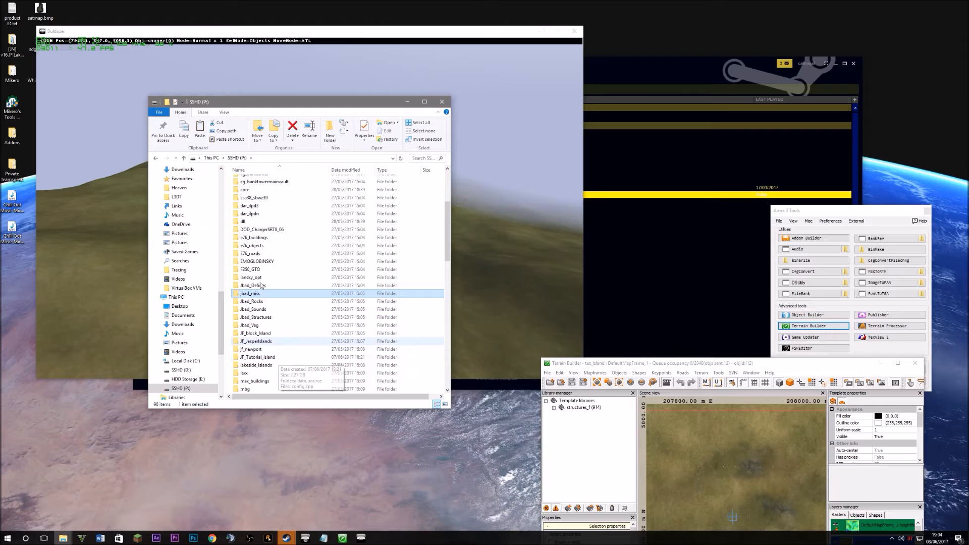
pyautogui.scroll(5, 261, 286)
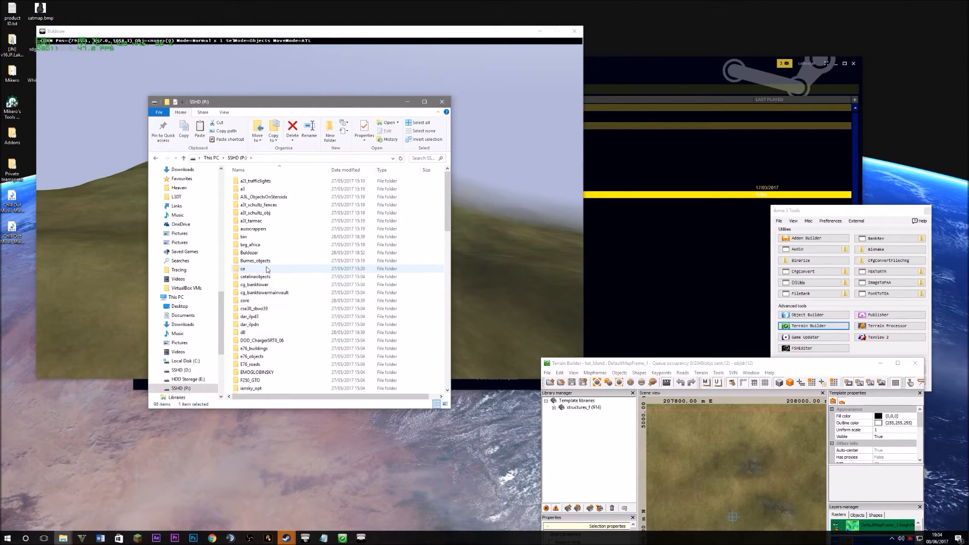
pyautogui.scroll(-9, 267, 269)
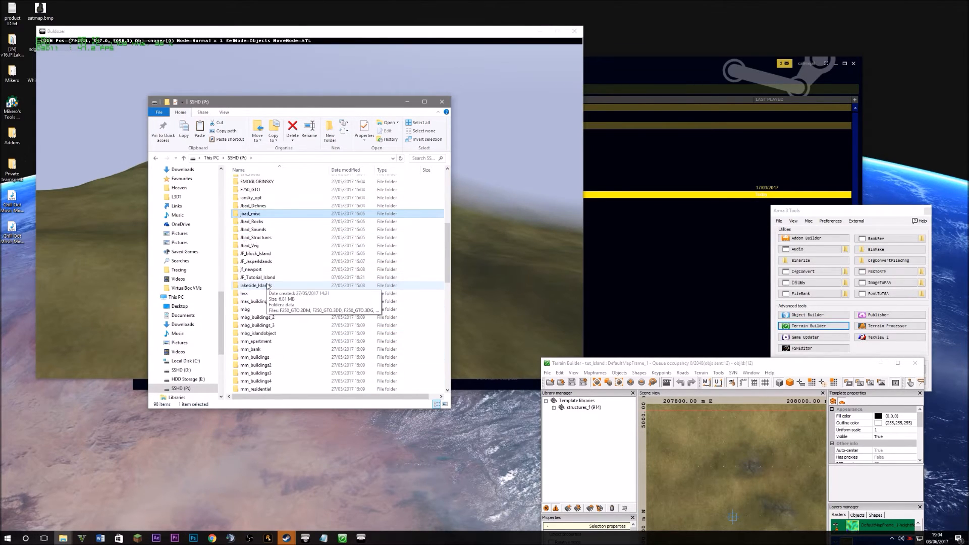
pyautogui.scroll(-1, 281, 273)
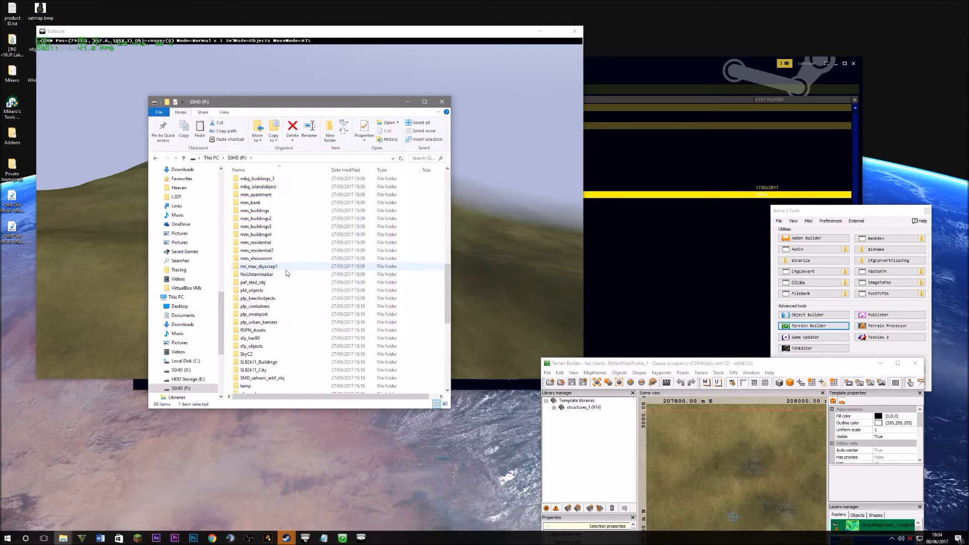
pyautogui.scroll(9, 286, 256)
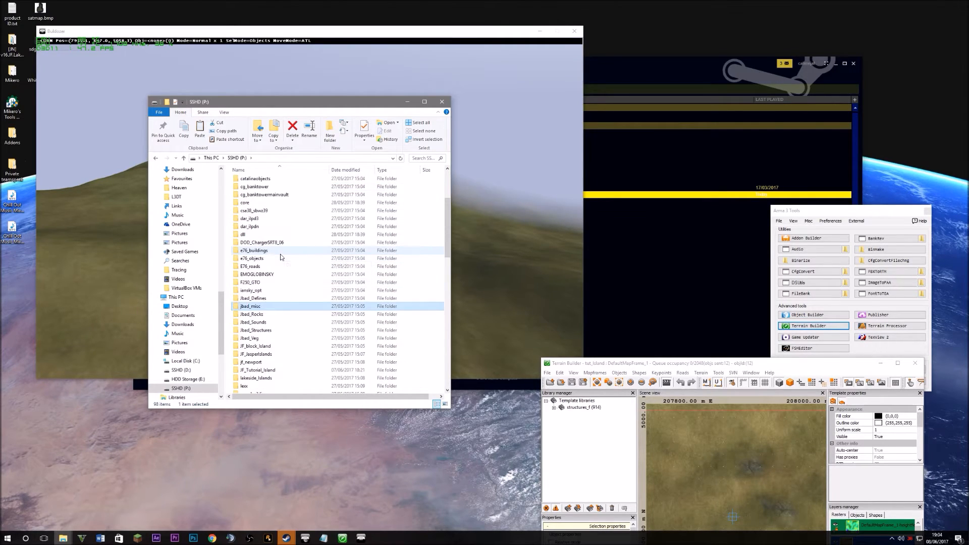
# Step: Open the house subfolder of e76_buildings on P: and examine its P3D model files
pyautogui.doubleClick(280, 251)
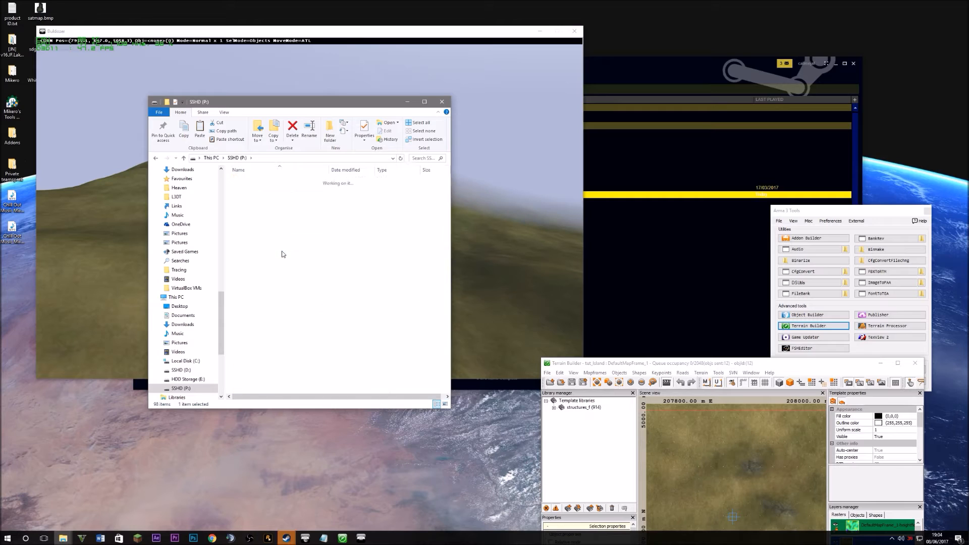
pyautogui.moveTo(335, 337); pyautogui.dragTo(308, 179)
pyautogui.doubleClick(262, 198)
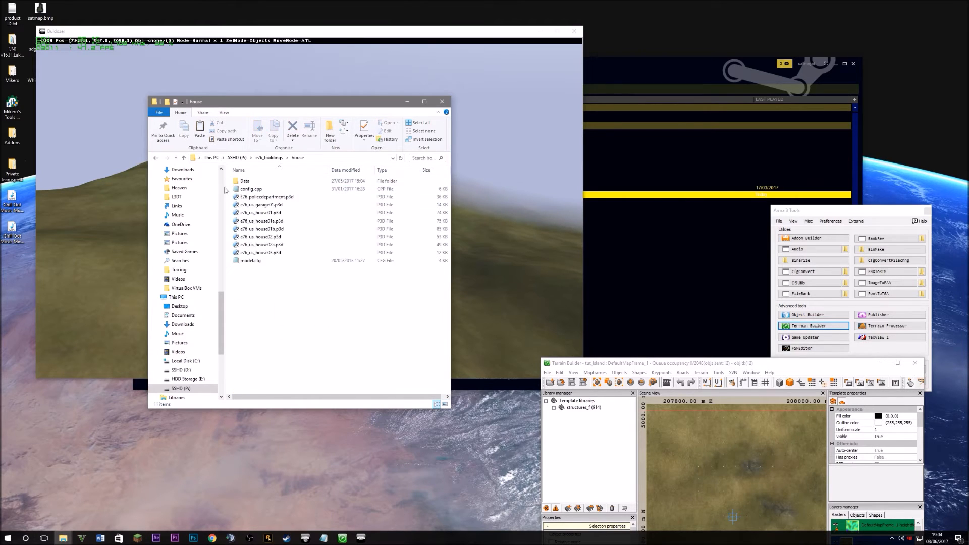
pyautogui.moveTo(337, 316); pyautogui.dragTo(227, 176)
pyautogui.click(333, 308)
# Step: Switch to Terrain Builder, start a new template library created from a directory, and browse for its source directory
pyautogui.moveTo(649, 366); pyautogui.dragTo(351, 124)
pyautogui.click(268, 266)
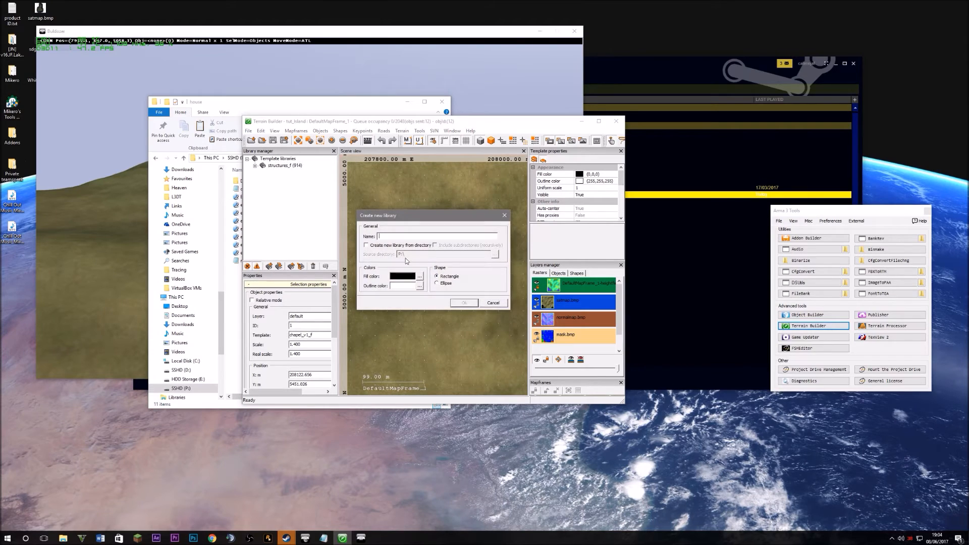
pyautogui.click(384, 246)
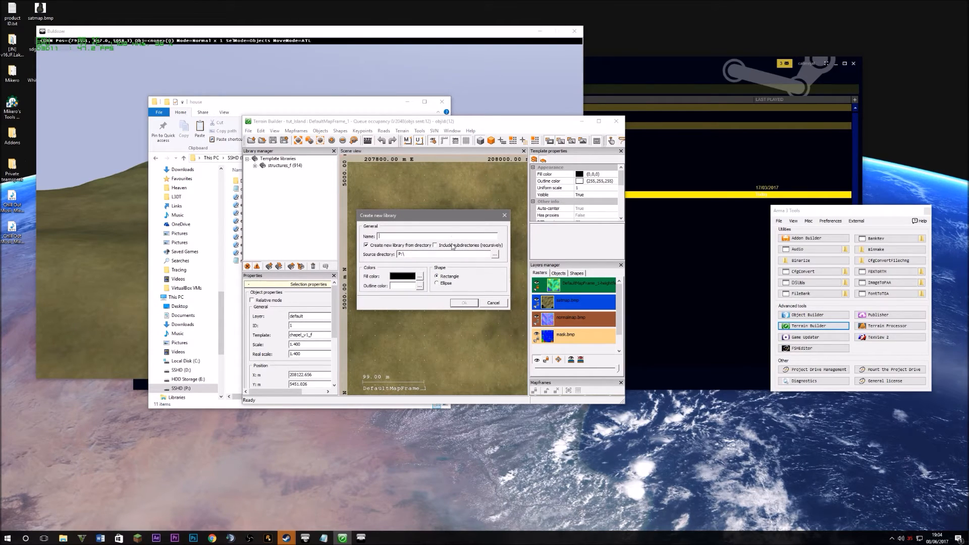
pyautogui.click(495, 254)
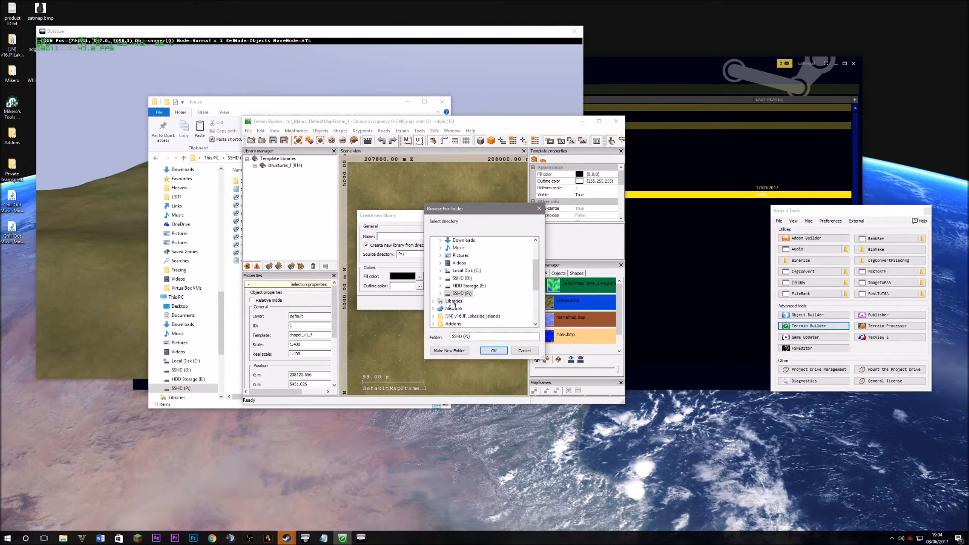
# Step: Create the e76_buildings library from P:\e76_buildings with subdirectories included, and accept the duplicate template names list
pyautogui.scroll(-3, 537, 305)
pyautogui.scroll(-10, 537, 304)
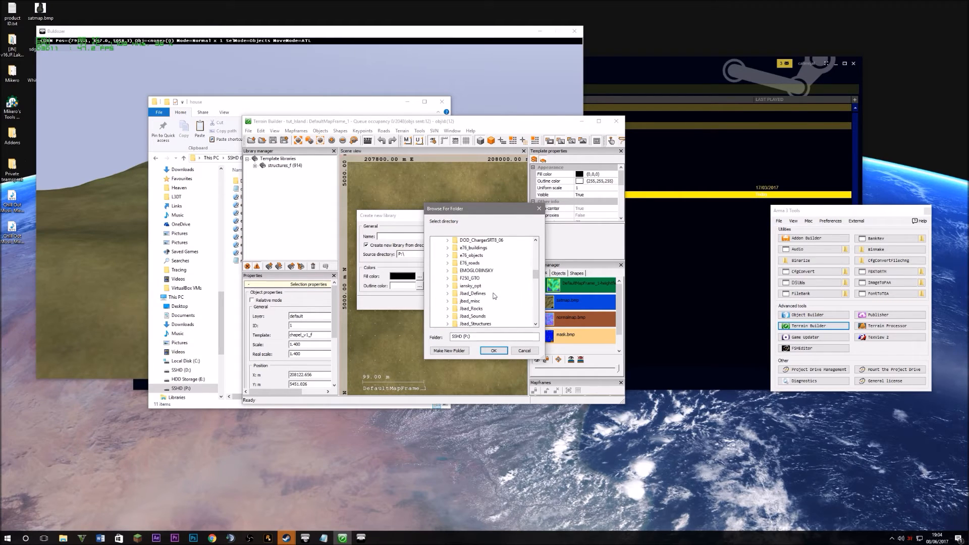
pyautogui.scroll(2, 492, 303)
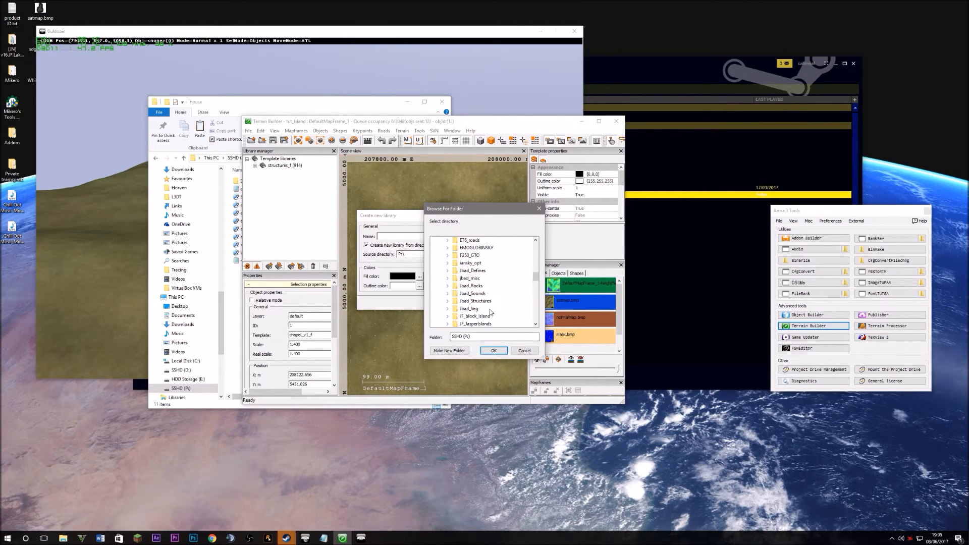
pyautogui.scroll(2, 486, 308)
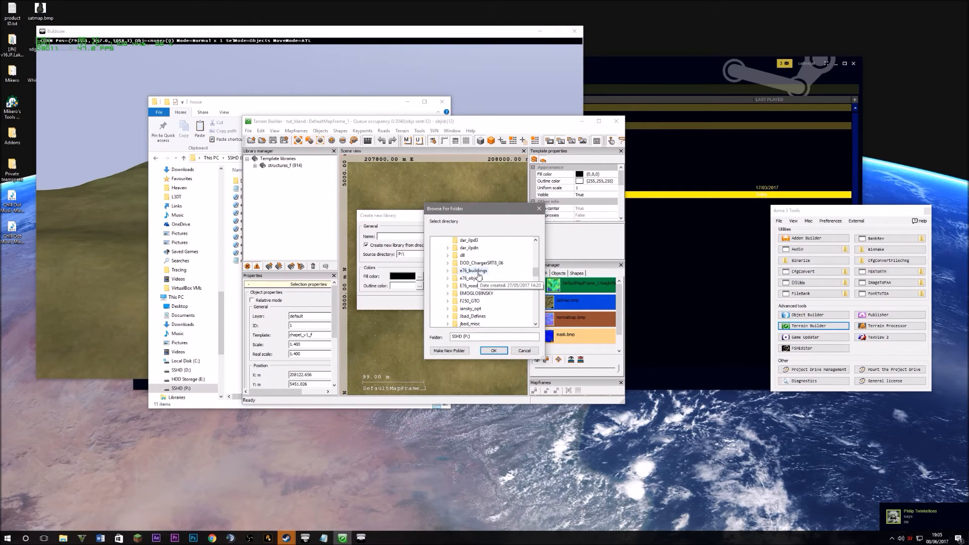
pyautogui.click(474, 278)
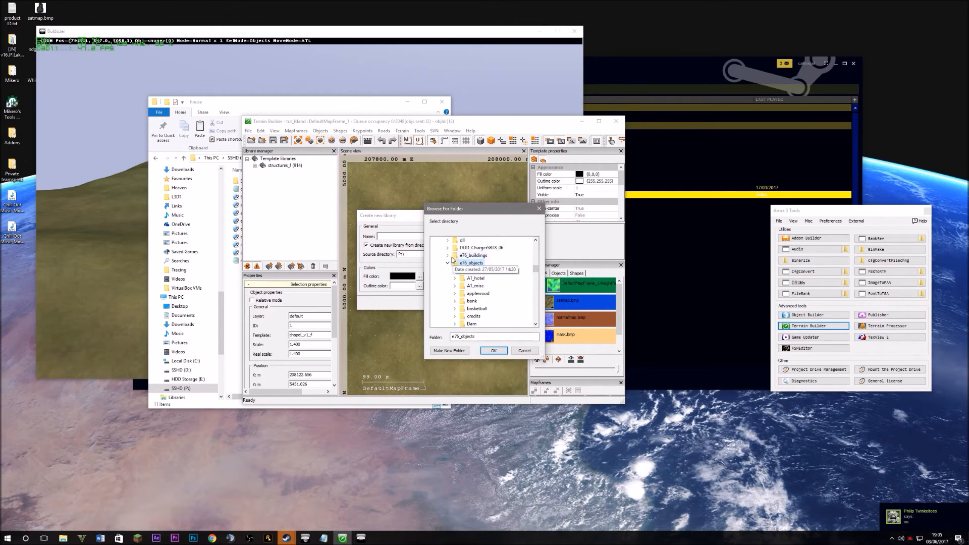
pyautogui.click(473, 255)
pyautogui.click(493, 351)
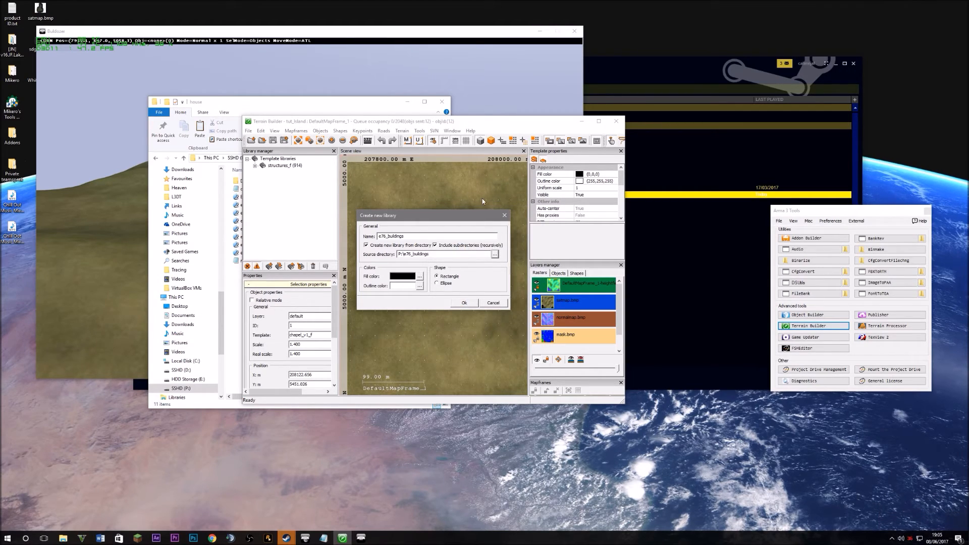
pyautogui.click(465, 302)
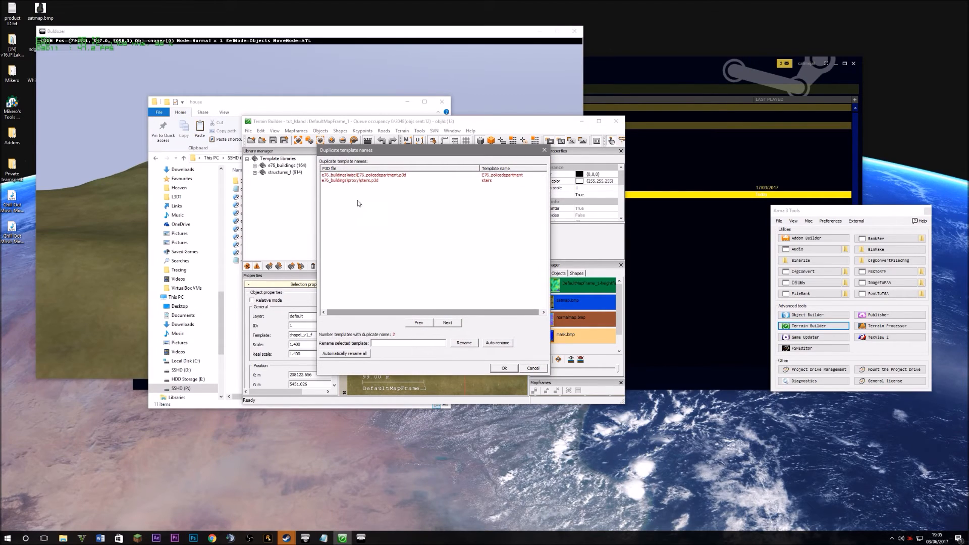
pyautogui.click(505, 368)
# Step: Maximize Terrain Builder, expand the e76_buildings library and select the E76_tower5 template
pyautogui.moveTo(422, 118); pyautogui.dragTo(423, 1)
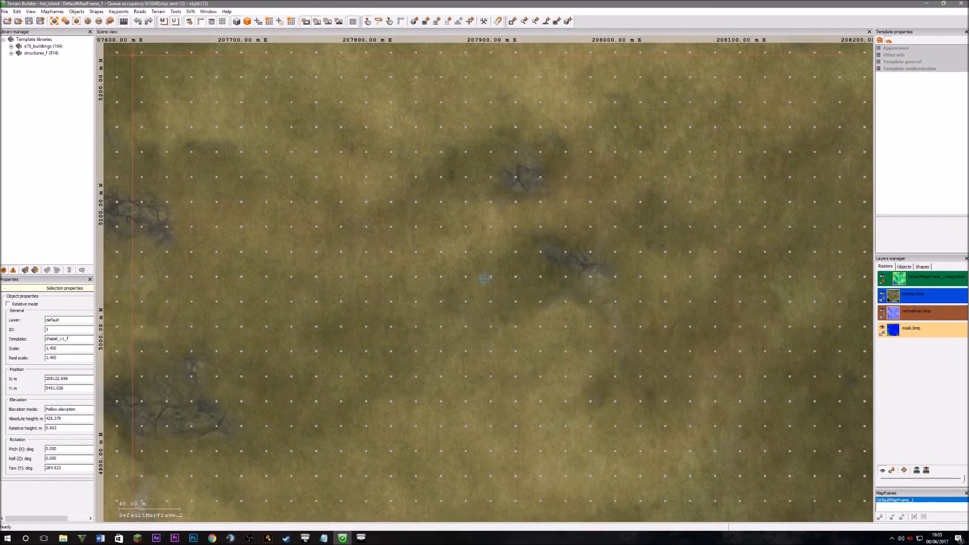
pyautogui.click(11, 46)
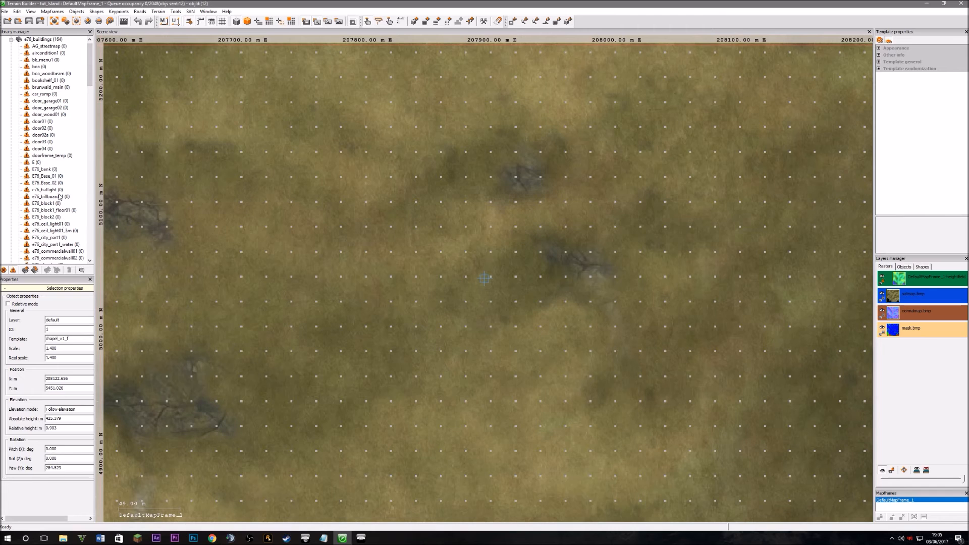
pyautogui.scroll(-10, 48, 162)
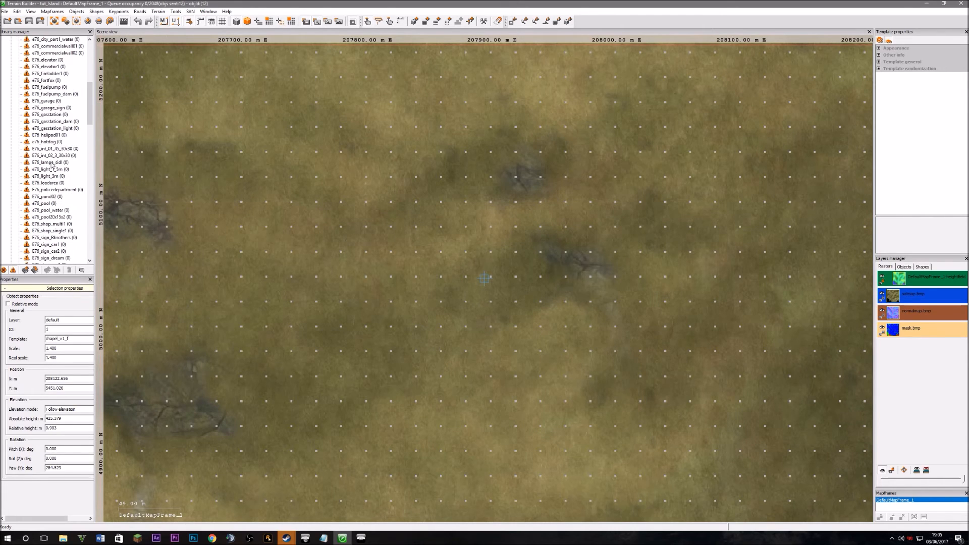
pyautogui.scroll(-1, 56, 227)
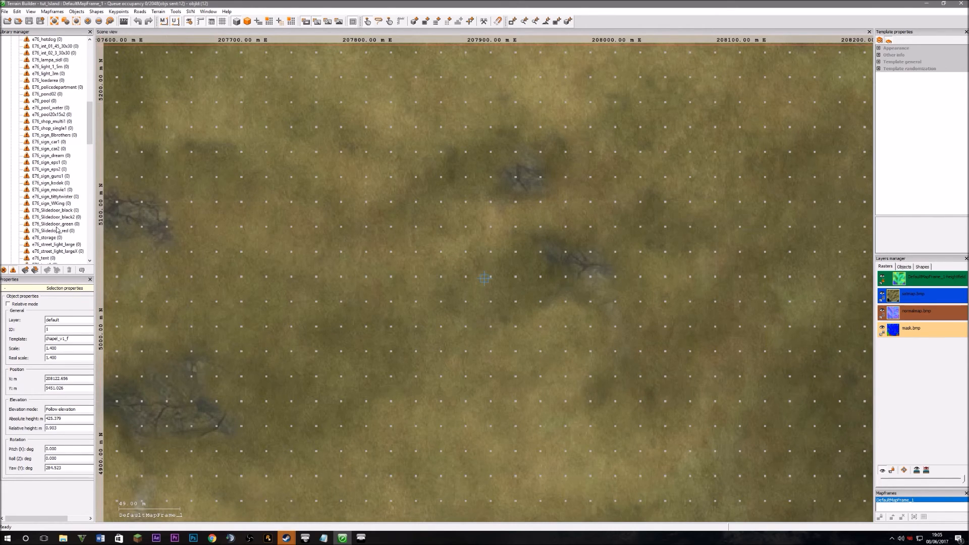
pyautogui.scroll(-14, 58, 230)
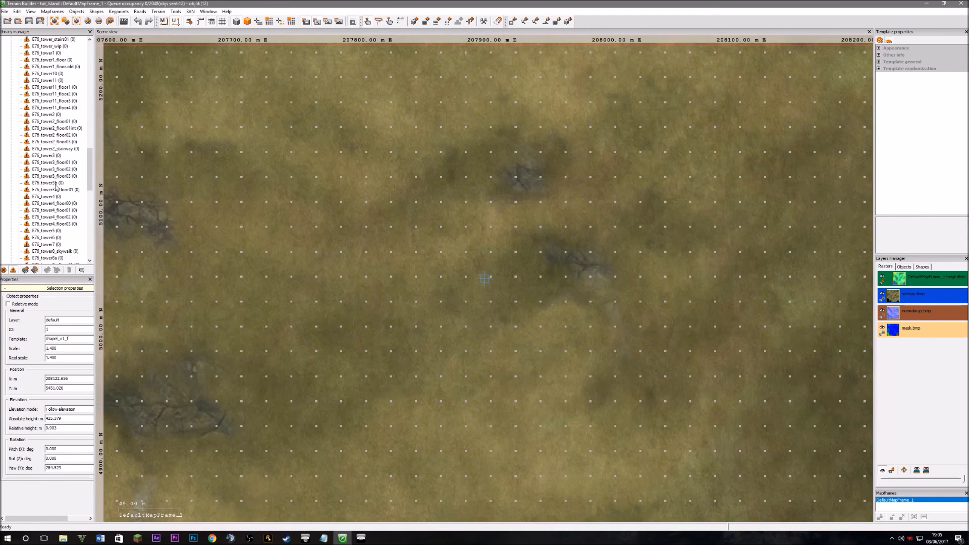
pyautogui.click(51, 231)
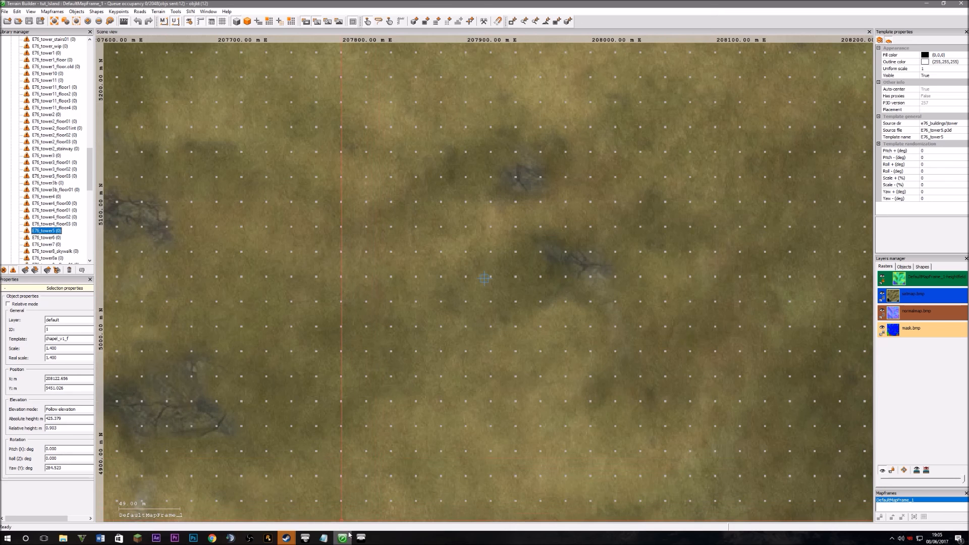
# Step: Switch to Buldozer and place the E76_tower5 building on the hillside beside the existing chapels
pyautogui.click(361, 538)
pyautogui.press('w')
pyautogui.press('w')
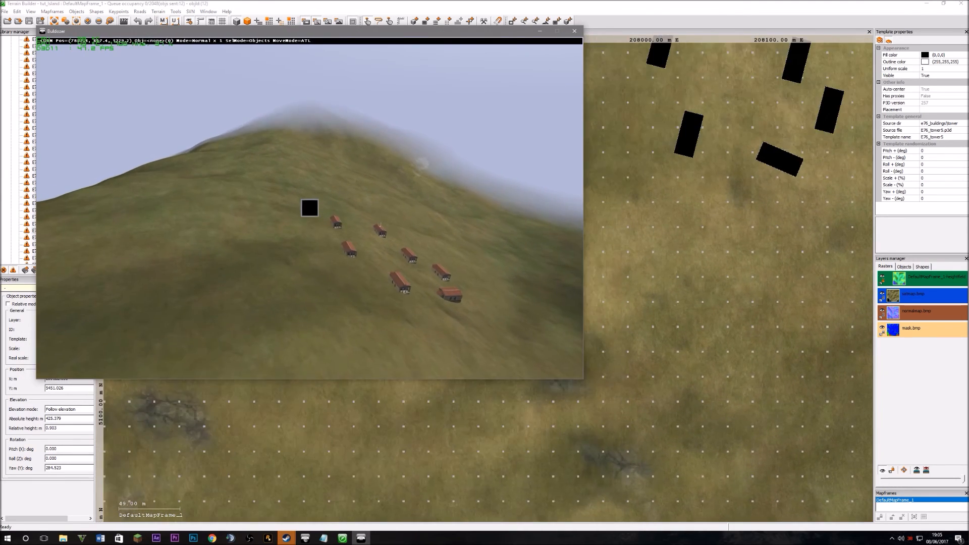
pyautogui.press('Insert')
pyautogui.press('s')
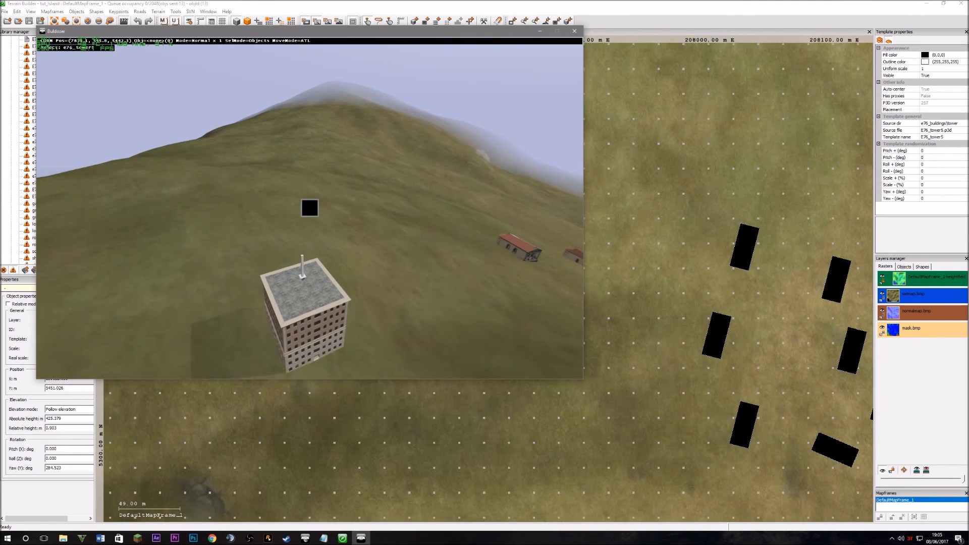
pyautogui.press('z')
pyautogui.press('w')
pyautogui.press('d')
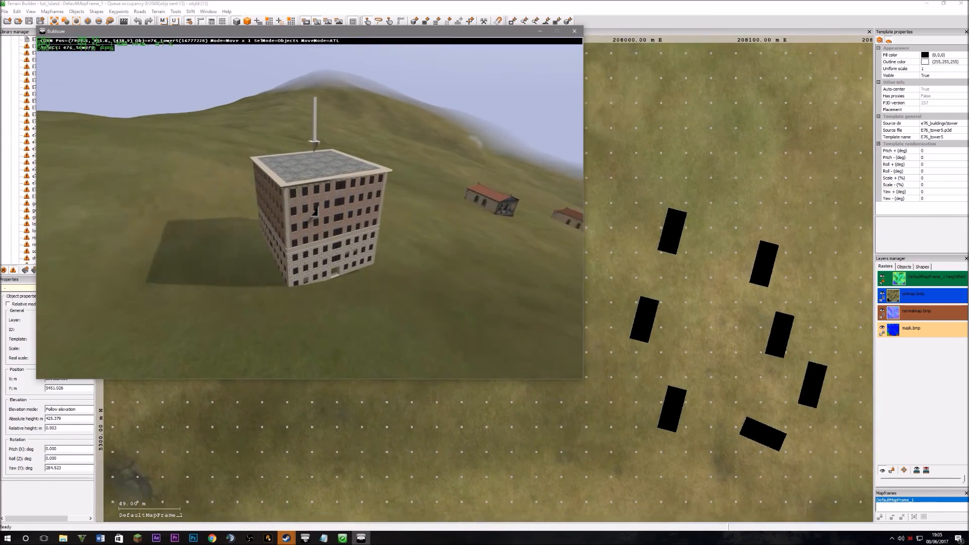
# Step: Examine the placed tower and the surrounding chapels from several distances in Buldozer
pyautogui.press('s')
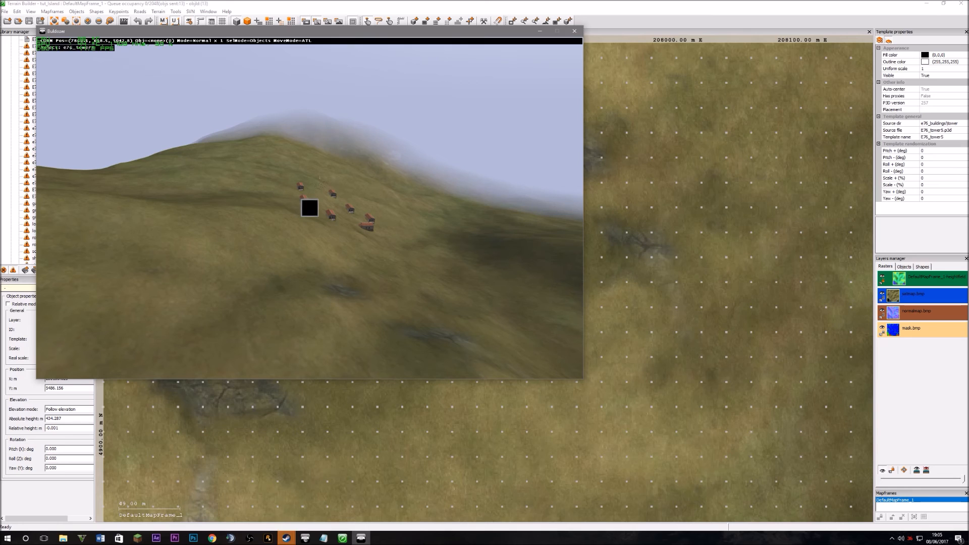
pyautogui.press('w')
pyautogui.press('s')
pyautogui.press('space')
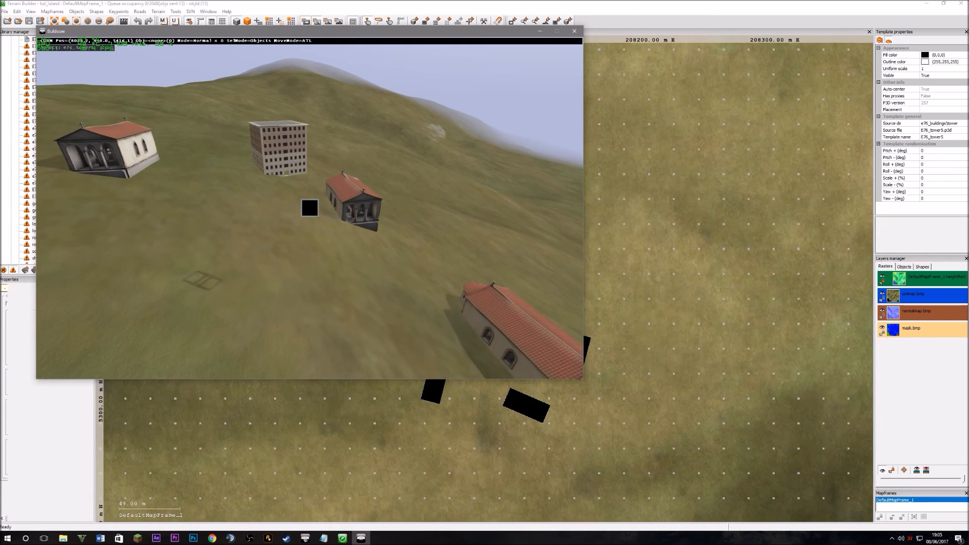
pyautogui.press('s')
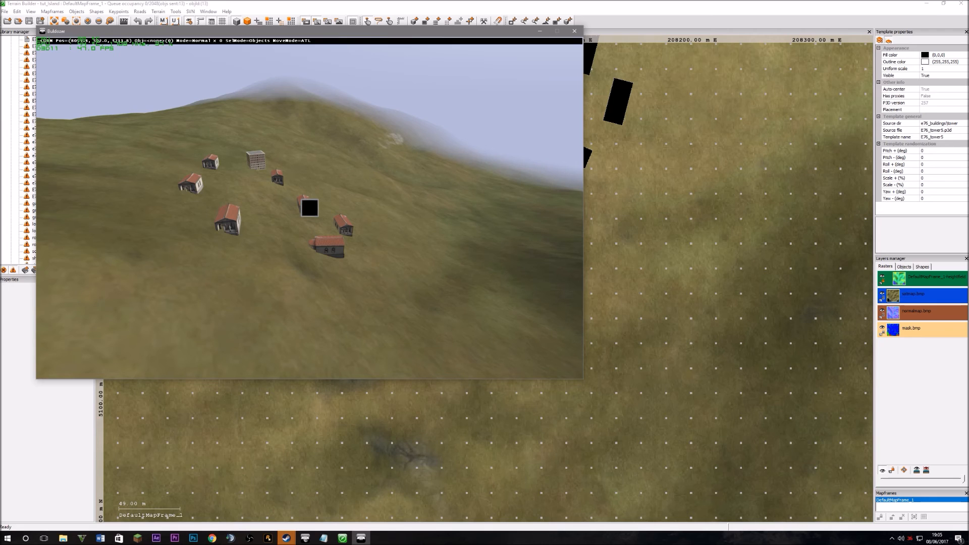
pyautogui.press('w')
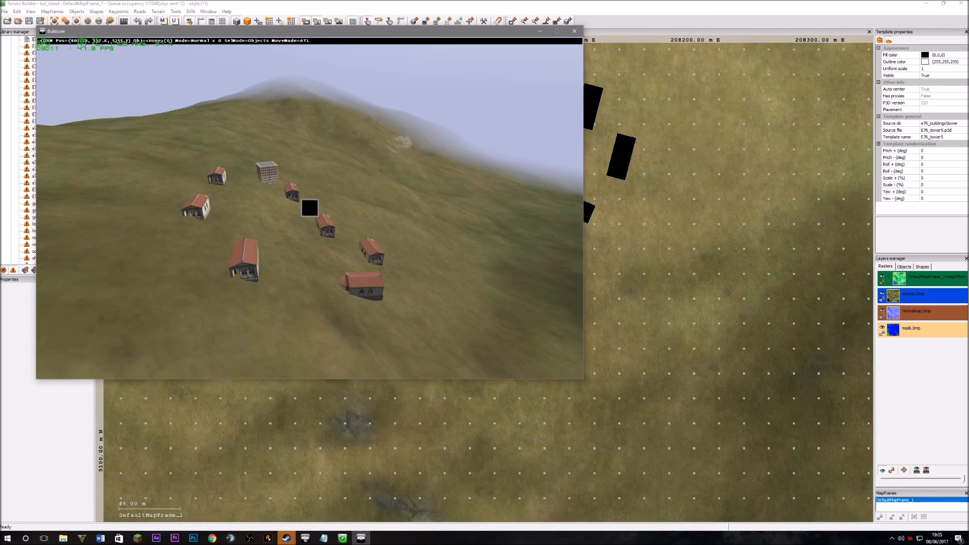
# Step: Exit Buldozer, dismiss the connection notice and save the Terrain Builder project
pyautogui.press('Escape')
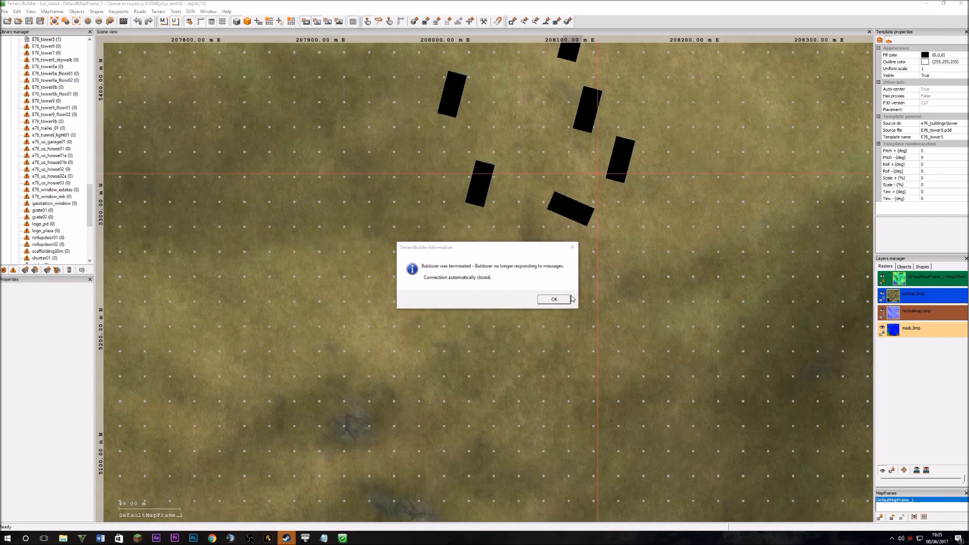
pyautogui.click(571, 298)
pyautogui.click(6, 11)
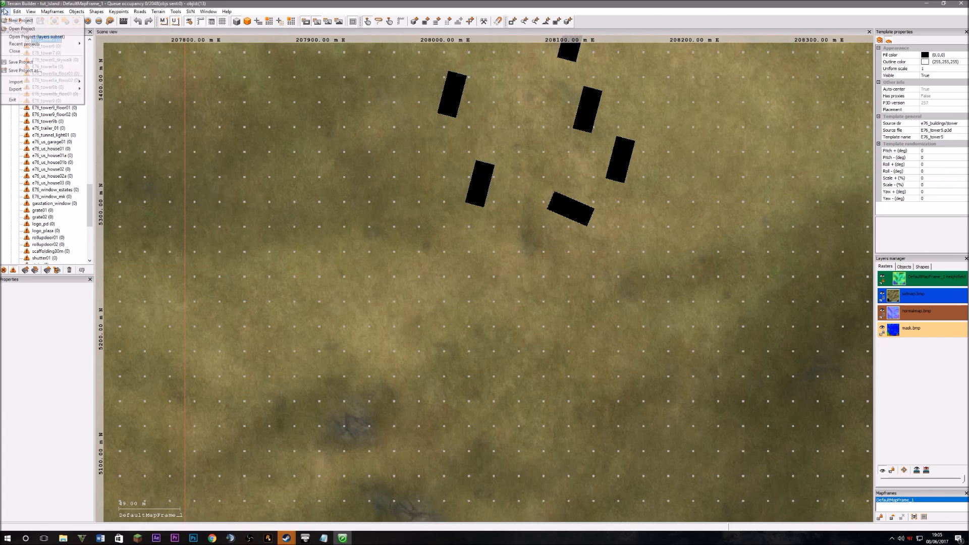
pyautogui.click(23, 64)
# Step: Collapse the e76_buildings library in the template library list
pyautogui.scroll(20, 49, 157)
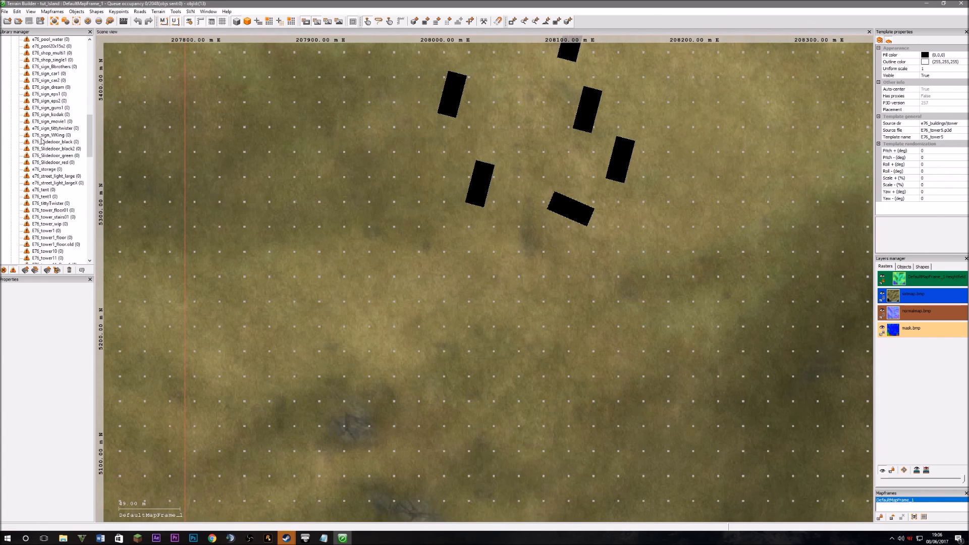
pyautogui.click(11, 46)
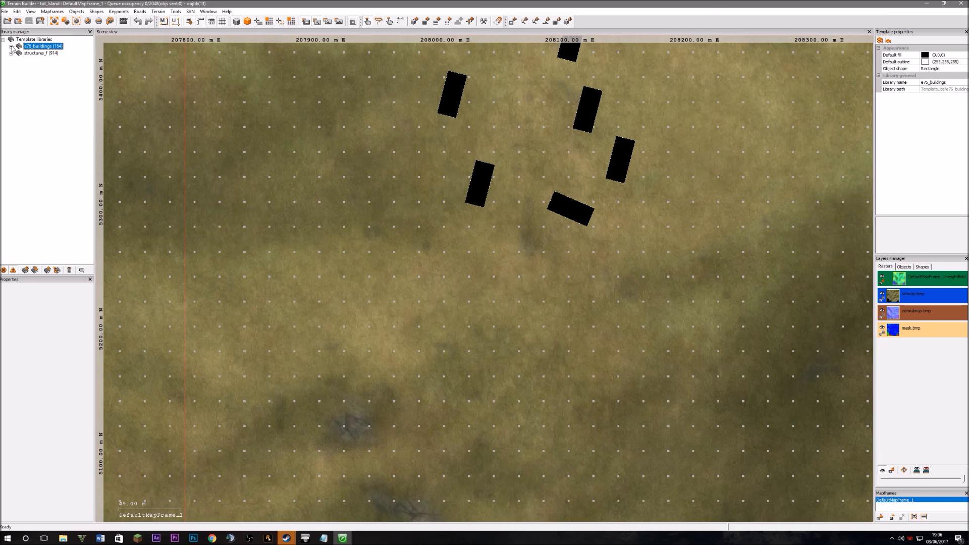